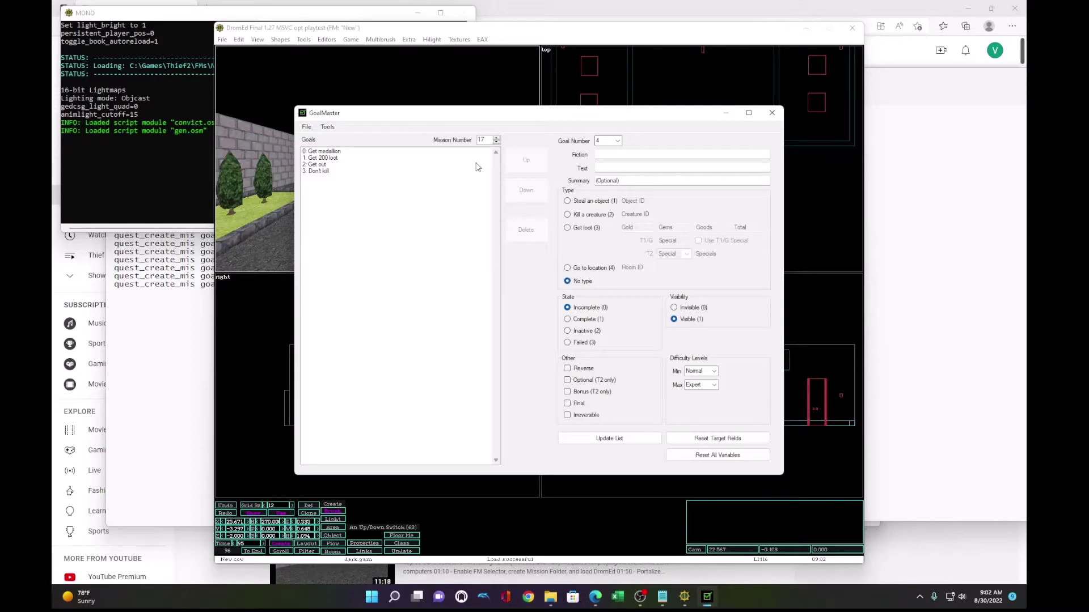
Step: Hide GoalMaster, review the Mission Quest Data variables such as goal_loot_1 at 200, then close the list
click(725, 112)
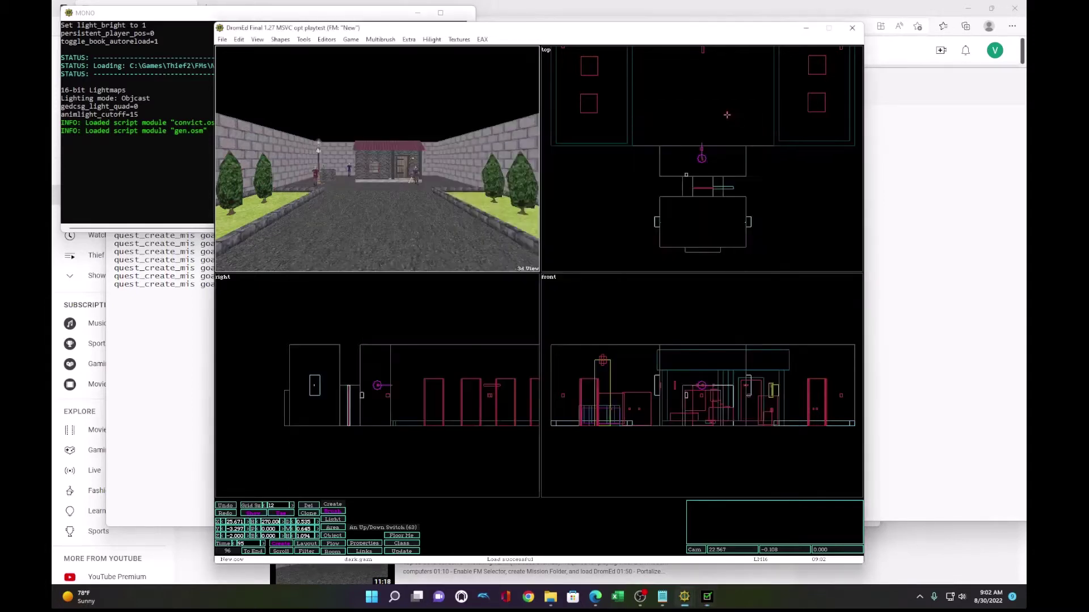
click(327, 39)
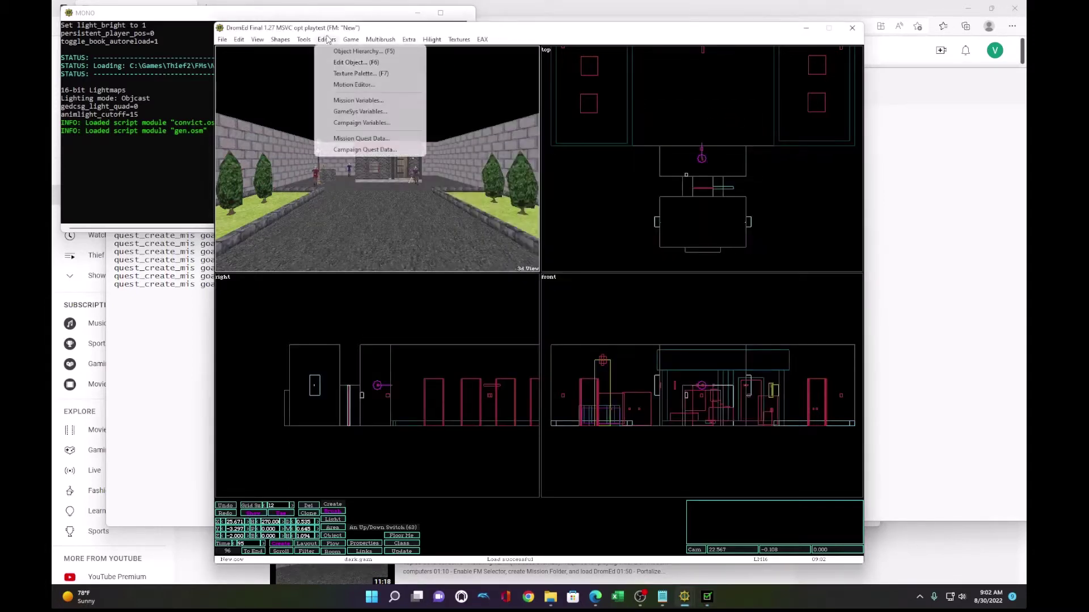
click(350, 139)
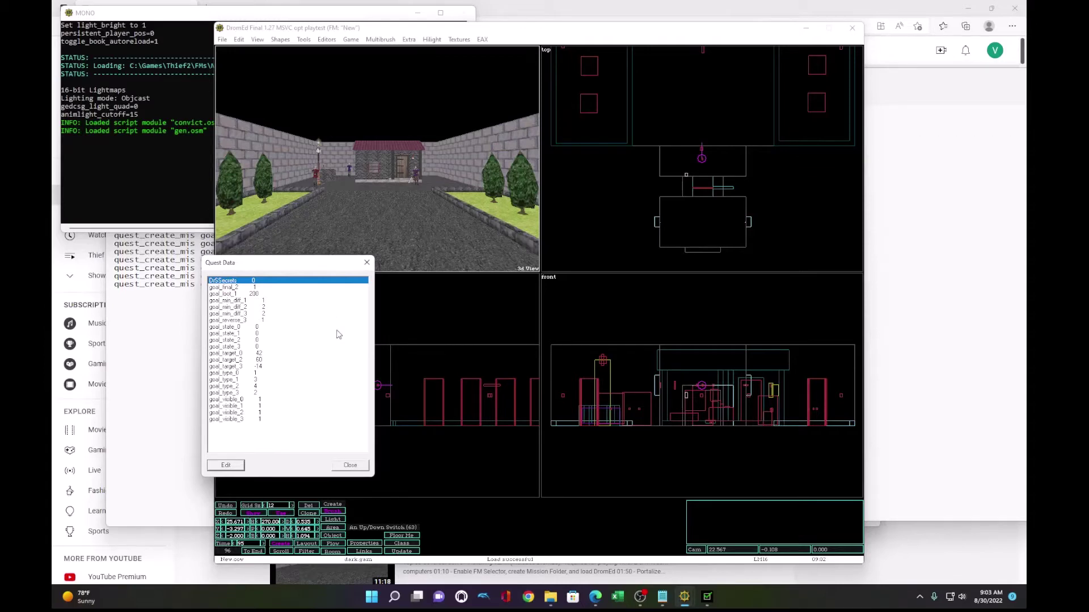
click(345, 464)
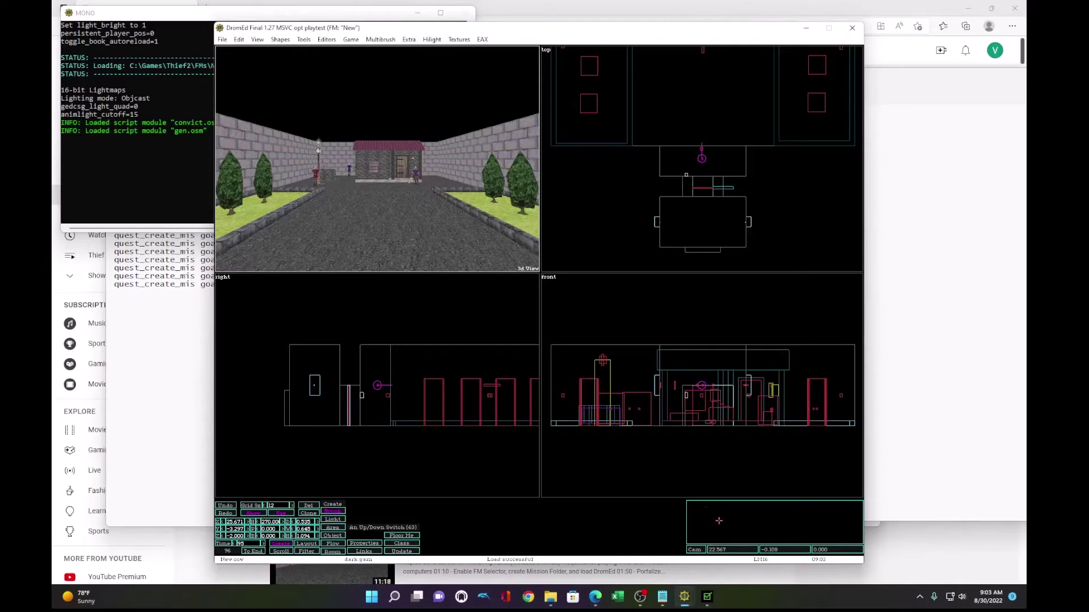
Step: Review the goal-deletion commands for goals 0–4 in dgoal.cmd and move its window aside
click(131, 356)
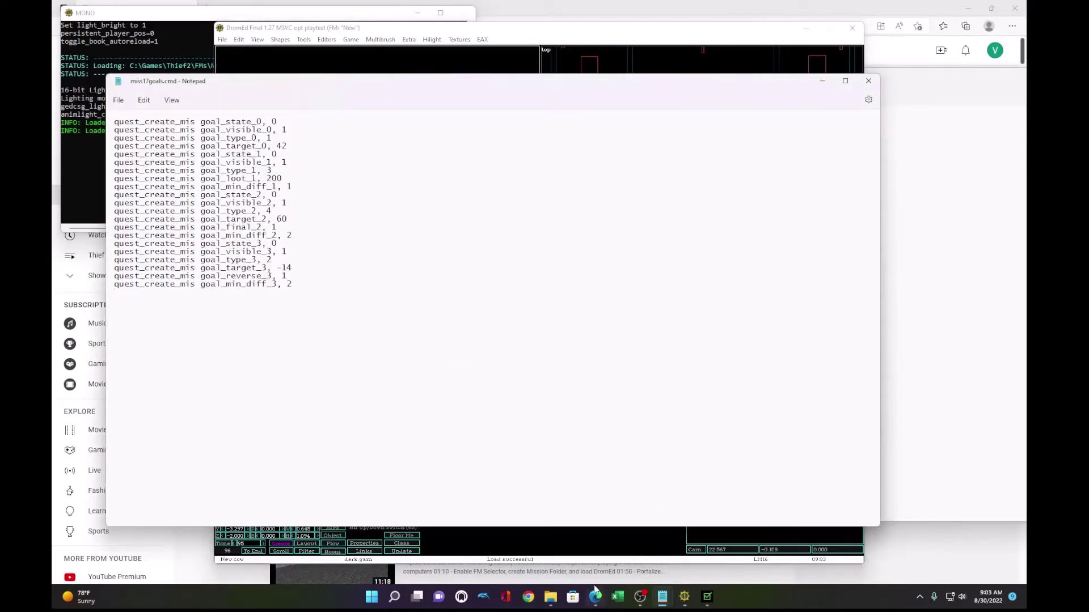
mouse_move(660, 598)
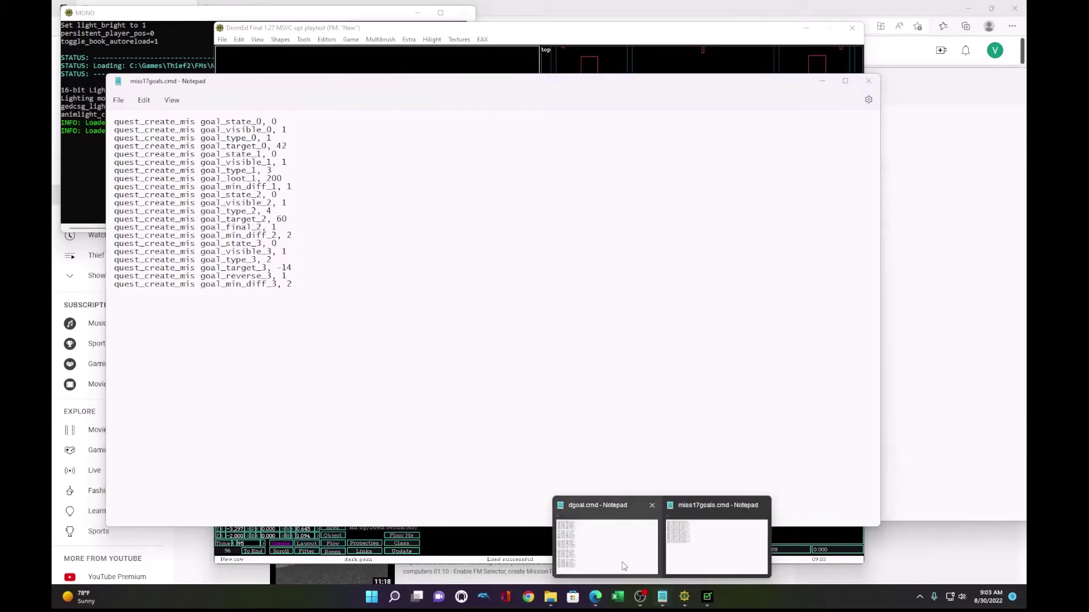
click(606, 545)
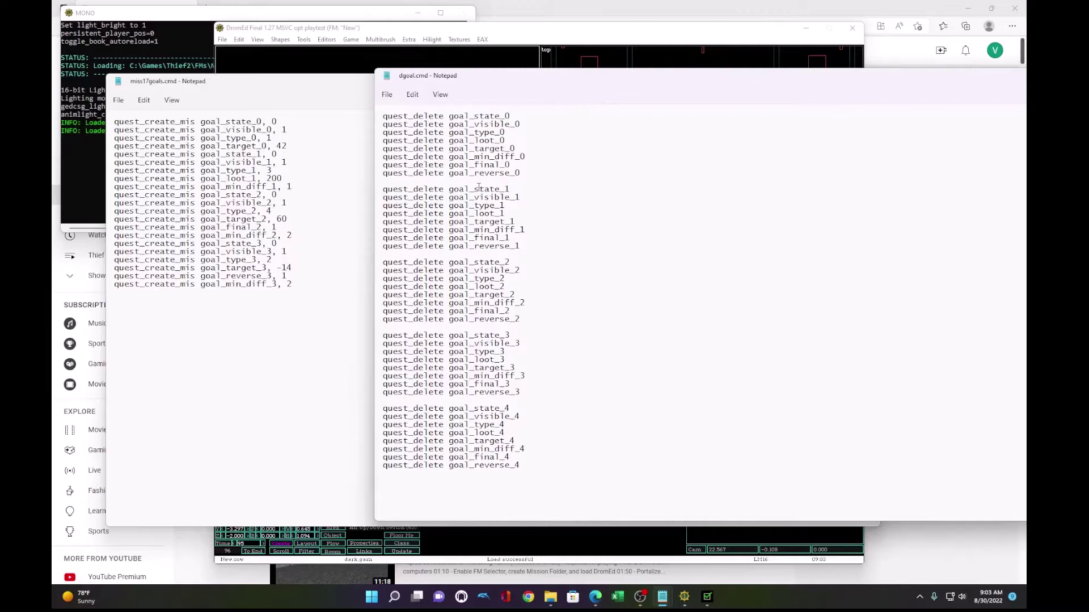
drag(565, 471, 353, 108)
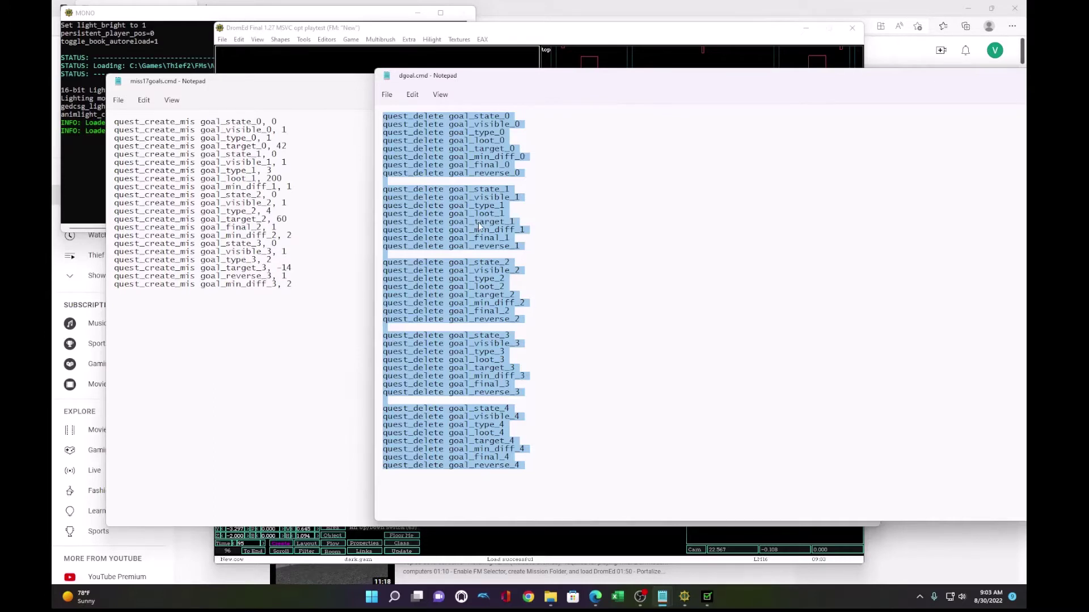
click(527, 219)
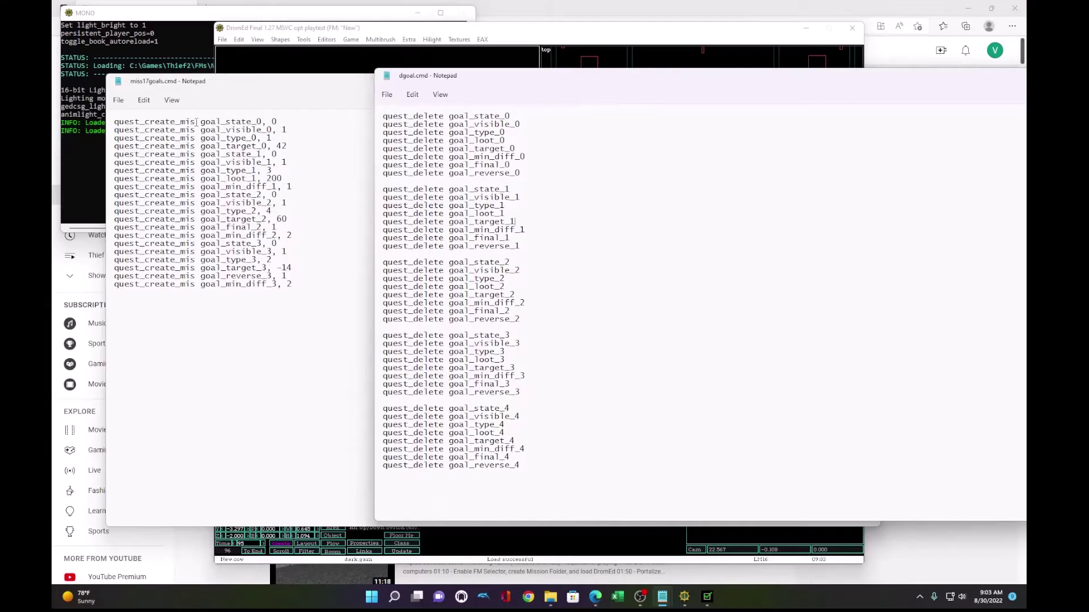
drag(475, 141, 469, 141)
drag(820, 82, 498, 145)
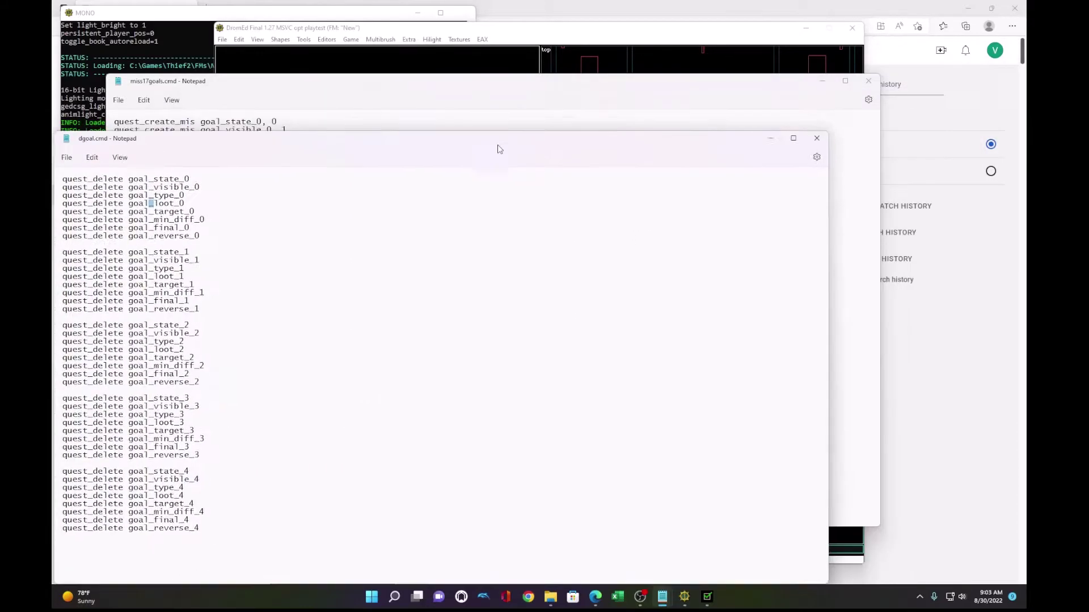
Step: Close both Notepad scripts, run \cmds\dgoal.cmd, and confirm Mission Quest Data is now empty
click(813, 139)
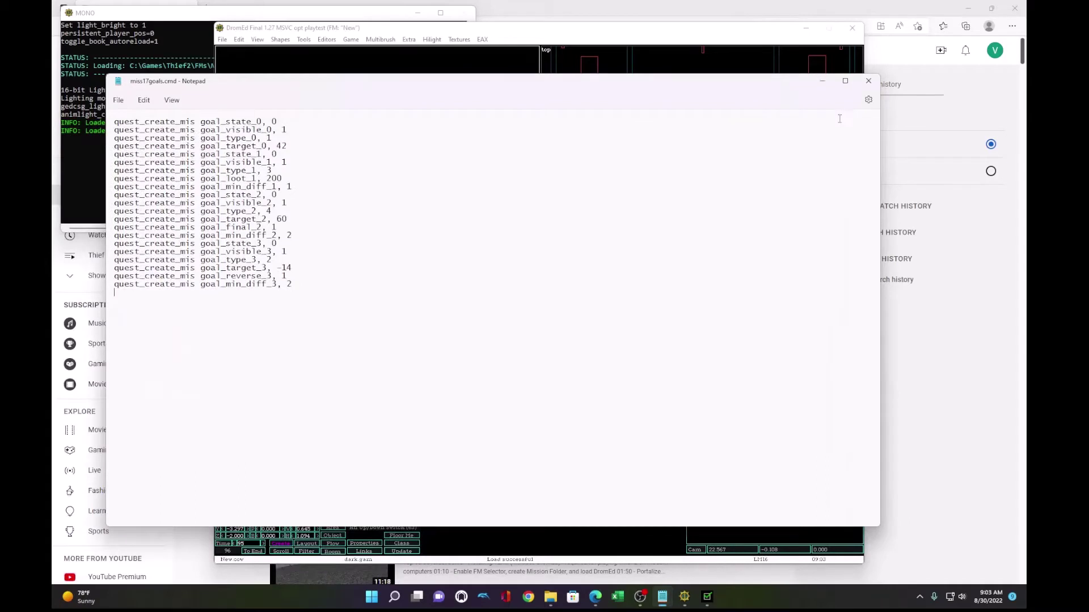
click(868, 81)
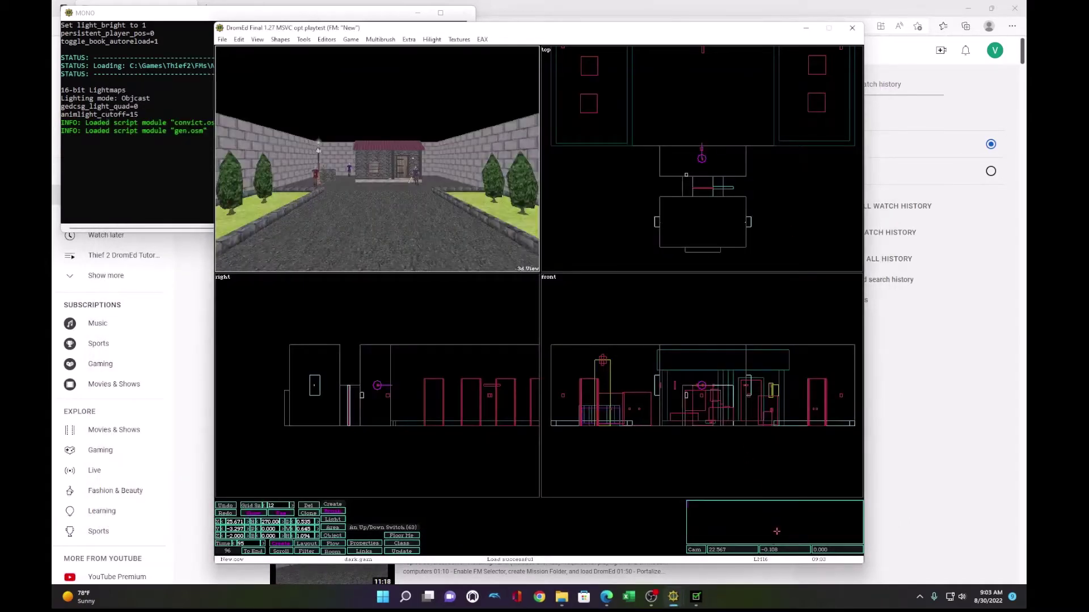
text(run \cmds\dgoal.cmd)
key(Return)
click(331, 39)
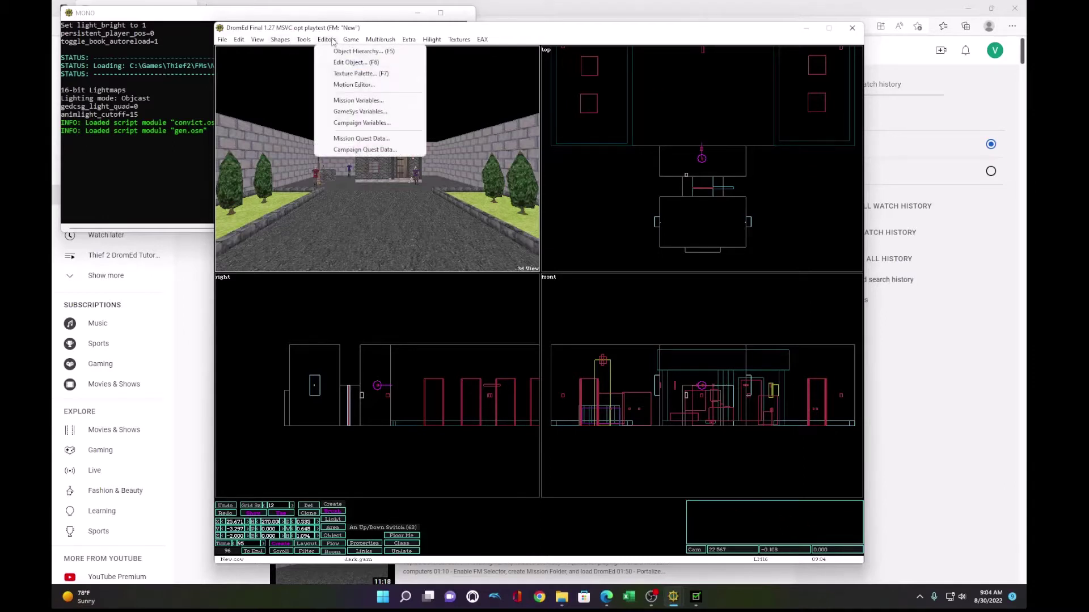
click(356, 151)
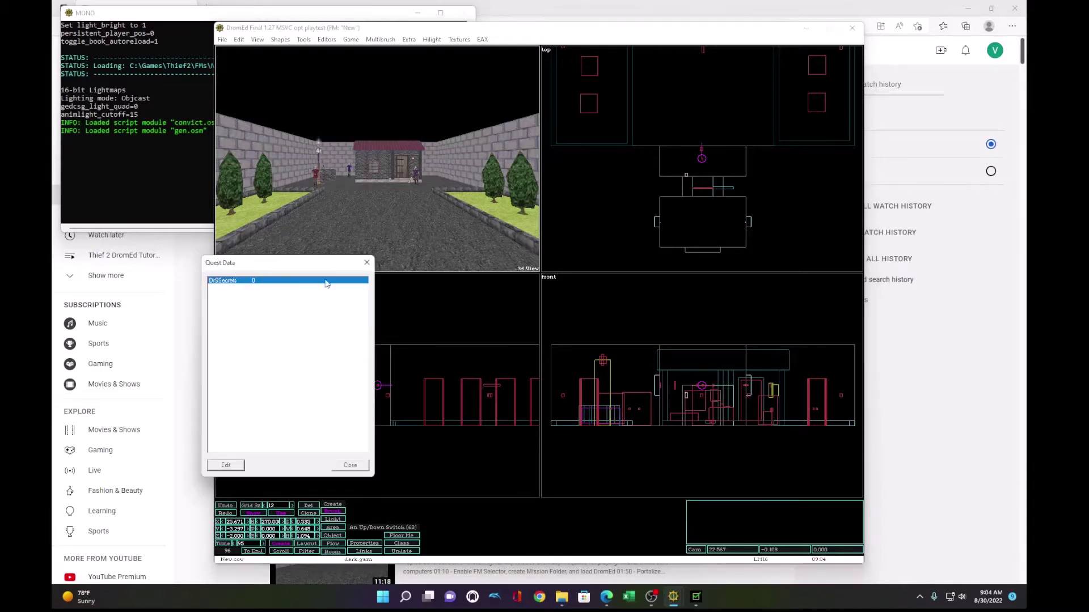
click(367, 262)
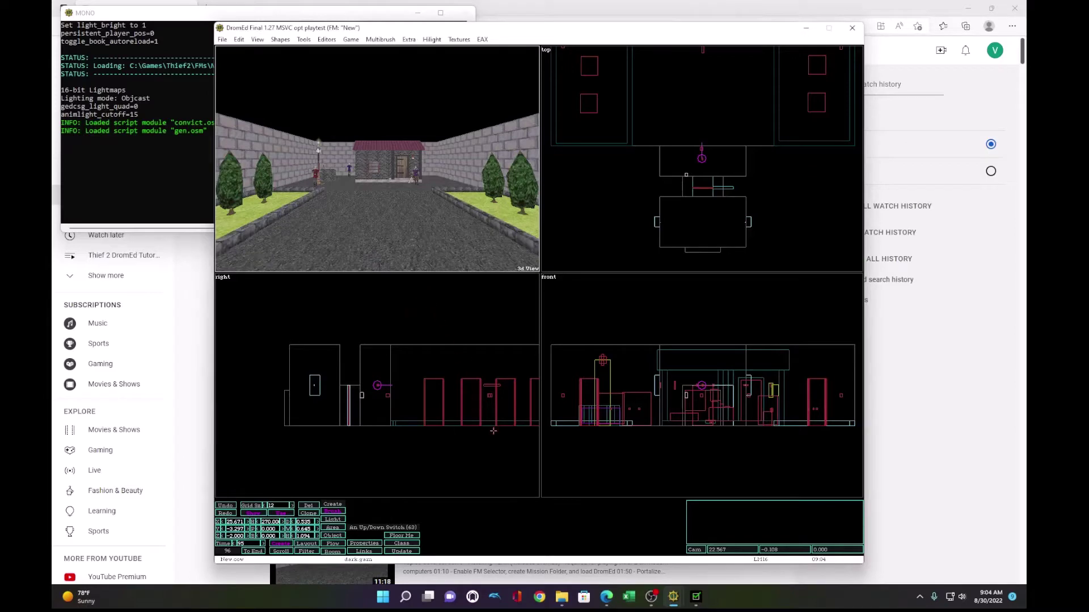
Step: Run .\cmds\miss17goals.cmd to recreate the goals and reopen Mission Quest Data to check them
mouse_move(683, 596)
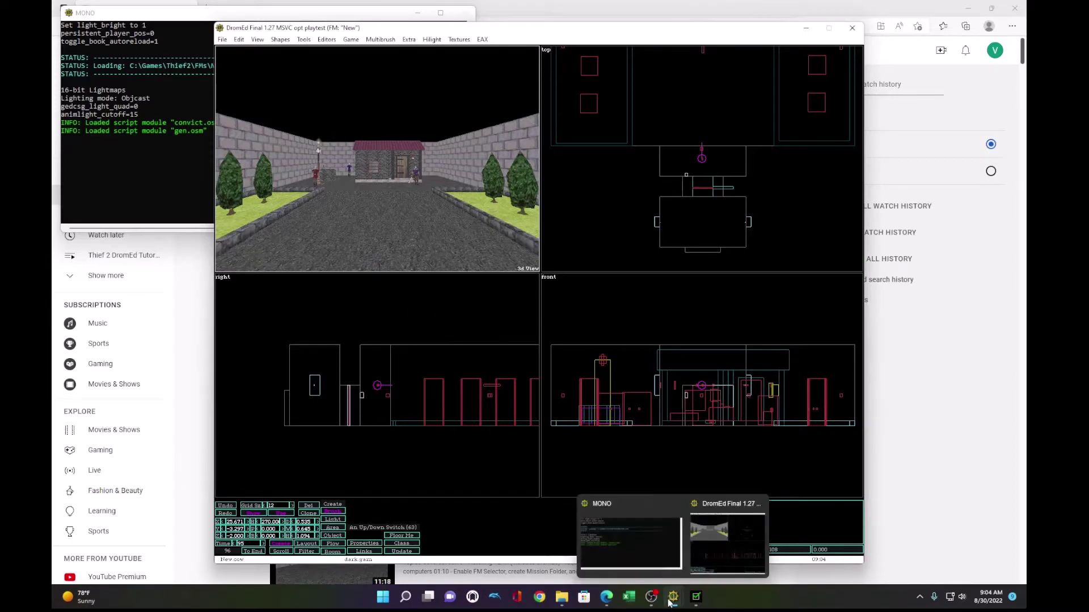
click(701, 602)
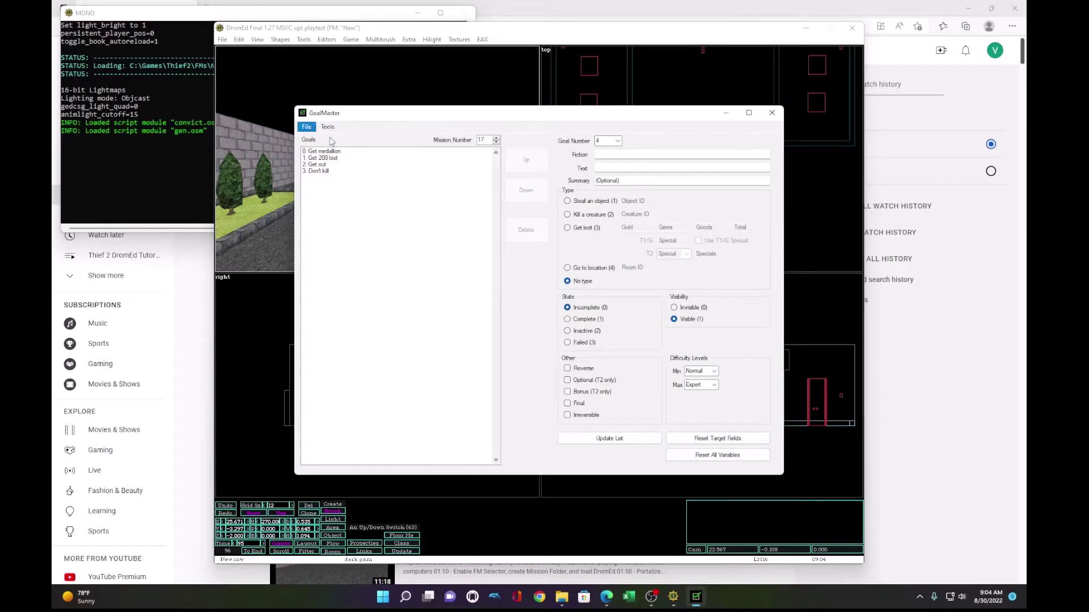
click(727, 114)
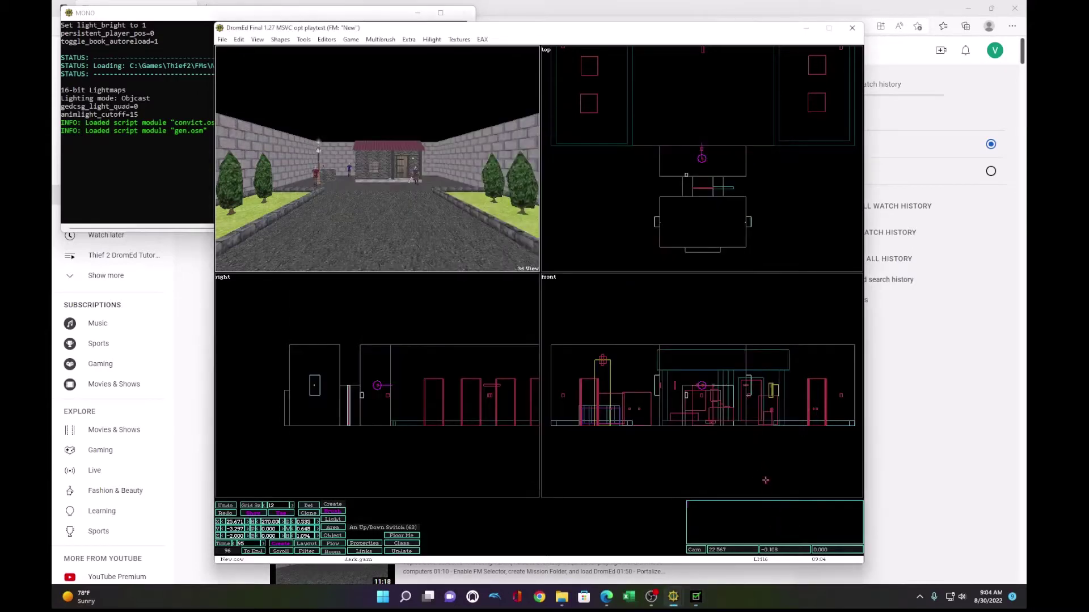
text(un .\cmds\miss17goals.cmd)
key(Return)
click(326, 39)
click(360, 139)
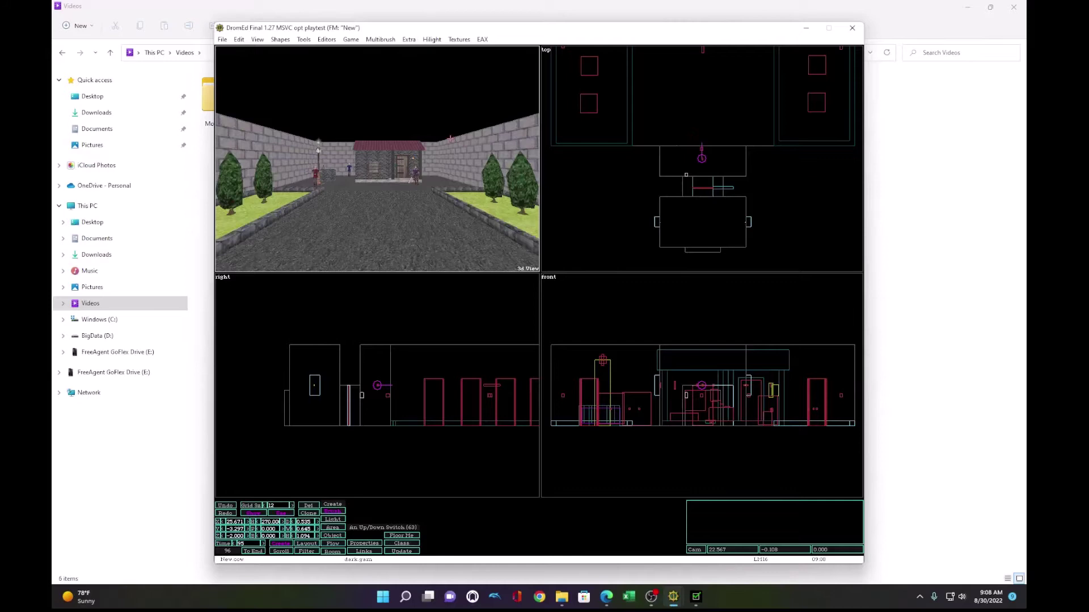
click(350, 39)
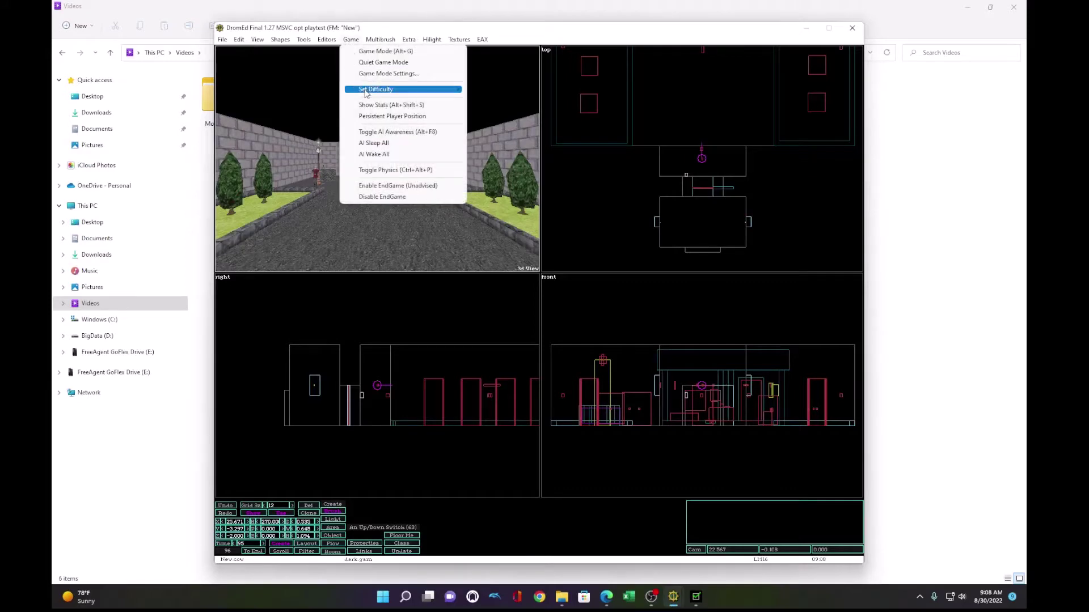
mouse_move(417, 90)
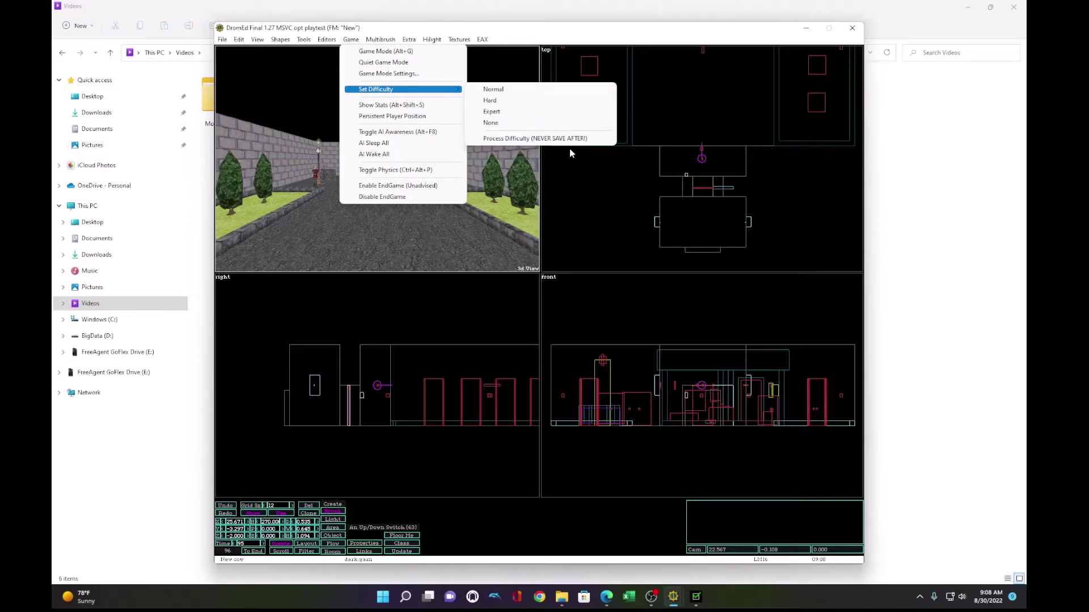
Step: Move the camera toward the house and bring up the Game > Set Difficulty choices
click(684, 101)
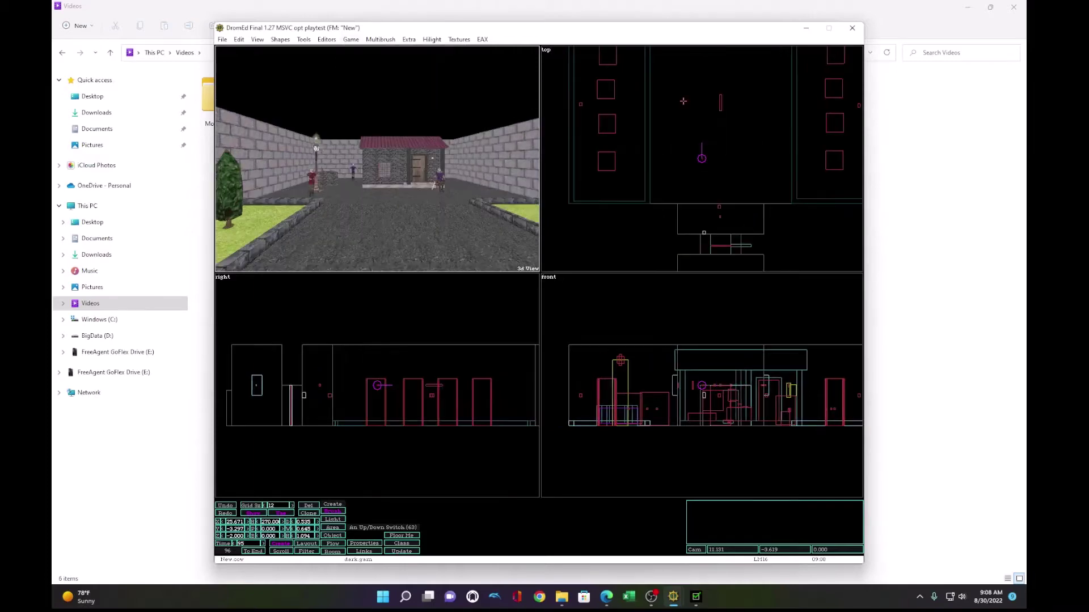
scroll(710, 109, down, 2)
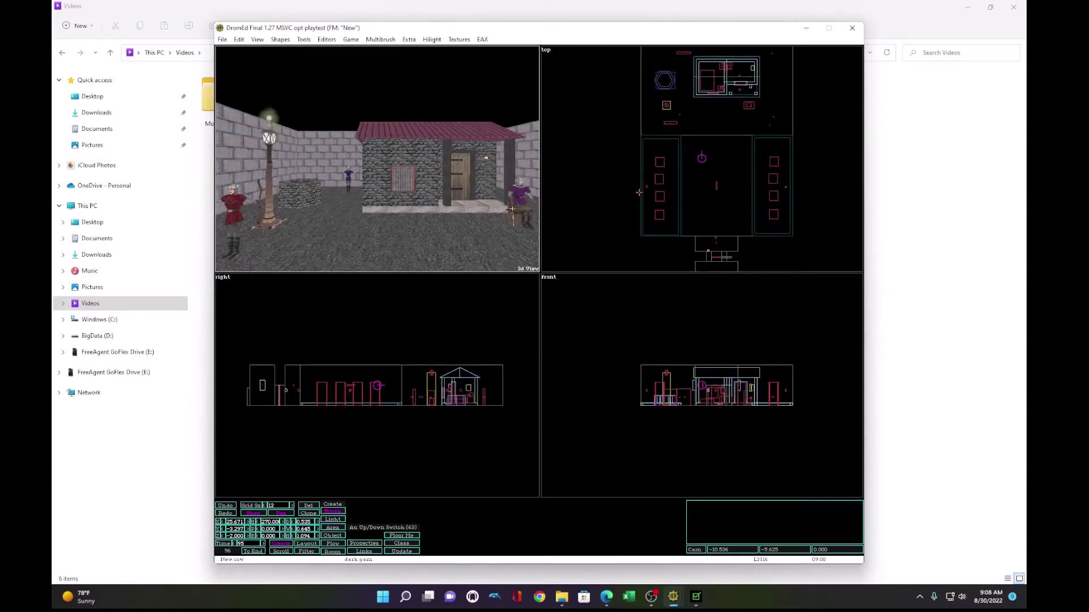
click(350, 39)
mouse_move(363, 89)
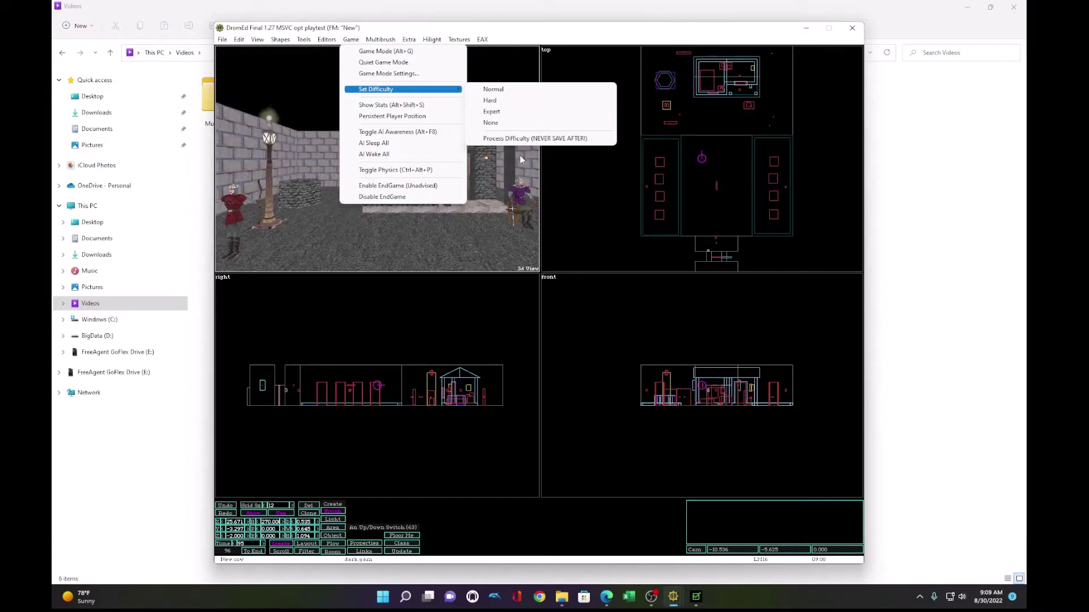
click(709, 214)
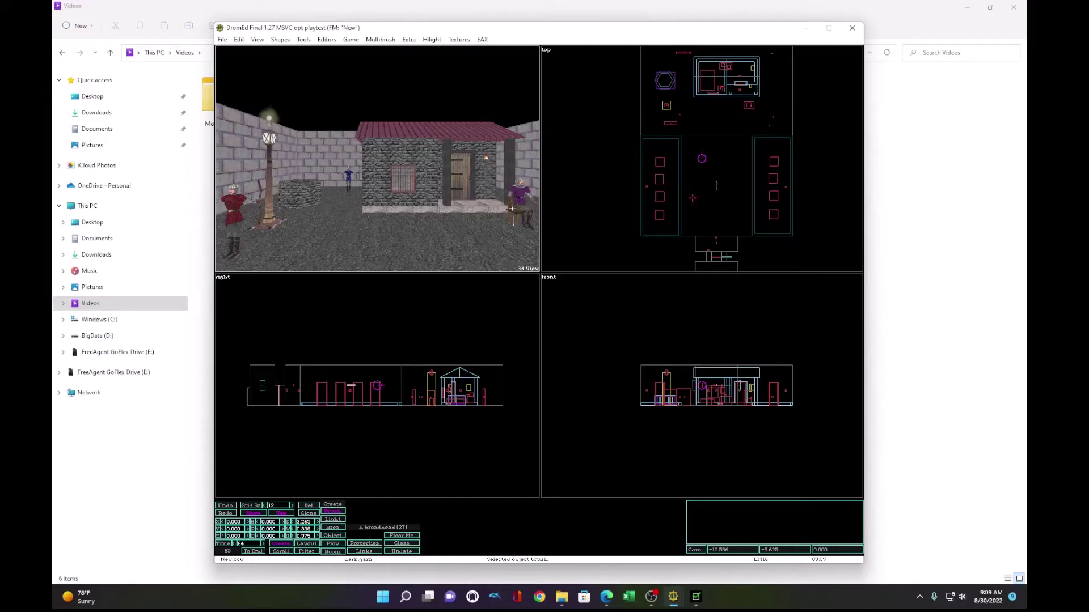
click(349, 40)
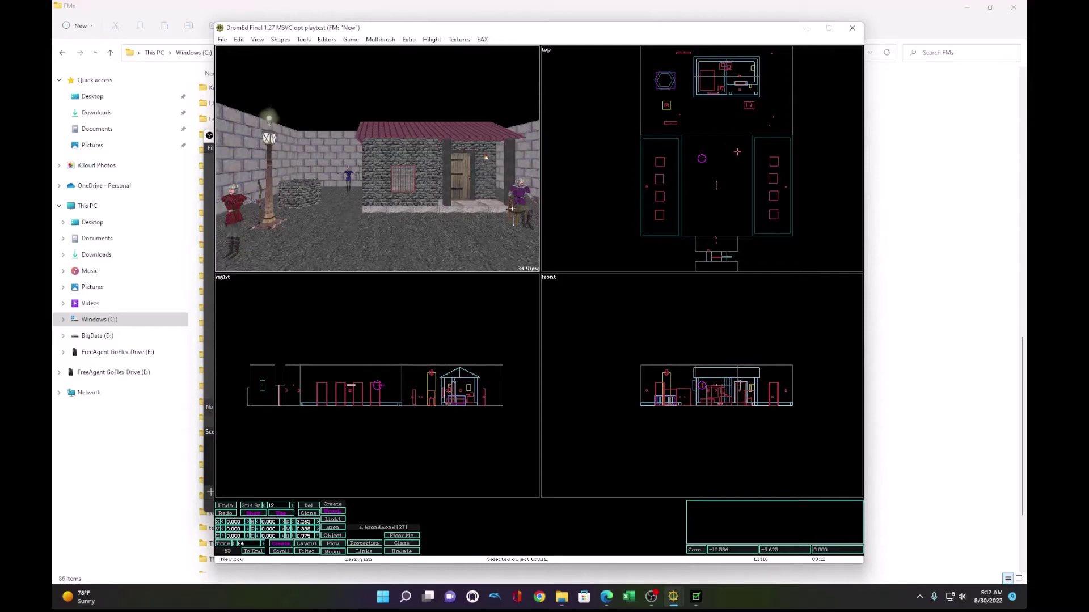
Step: Copy and paste the New folder in Thief2\FMs to create a 'New - Copy' backup
click(927, 189)
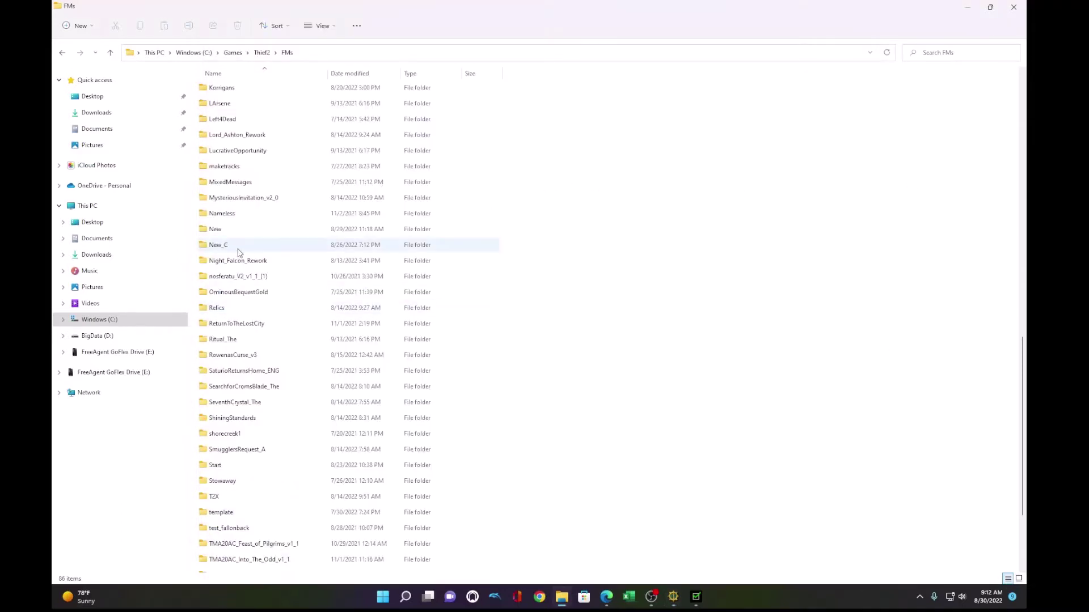
right_click(223, 231)
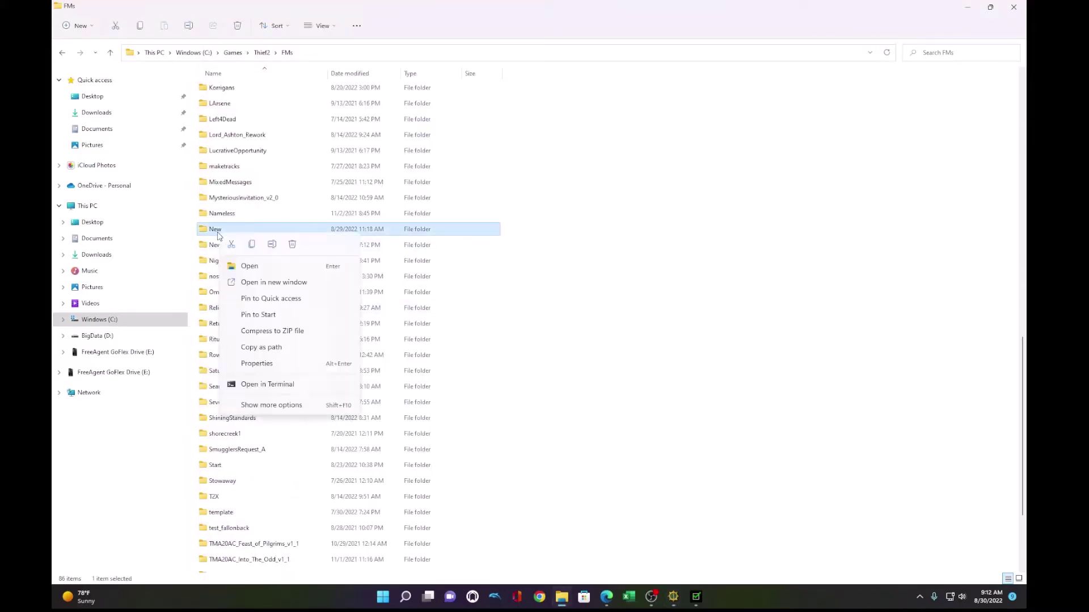
click(250, 250)
right_click(512, 256)
click(517, 267)
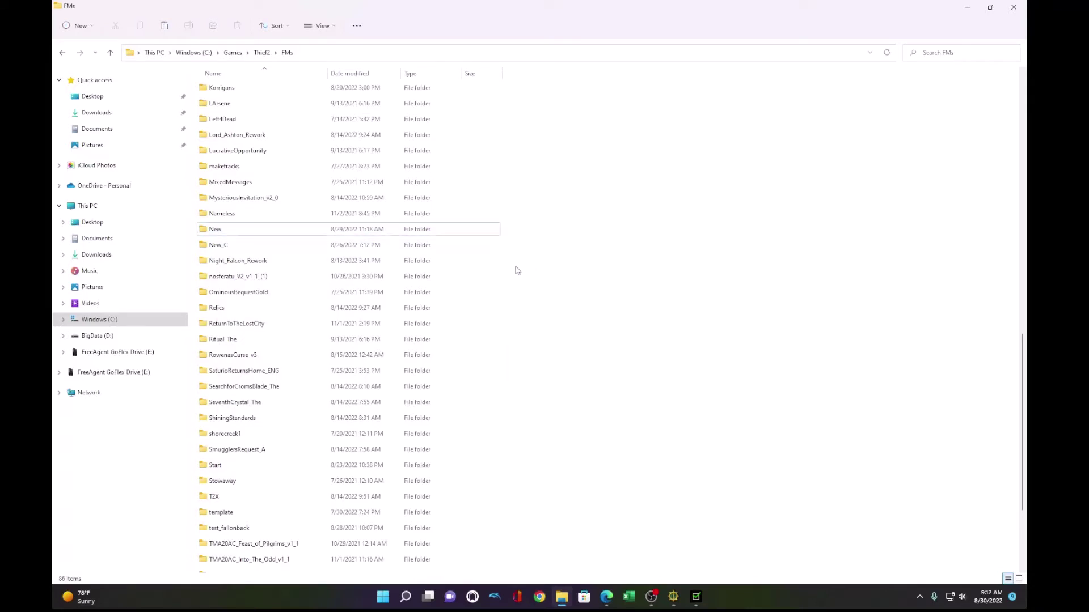
scroll(249, 267, up, 4)
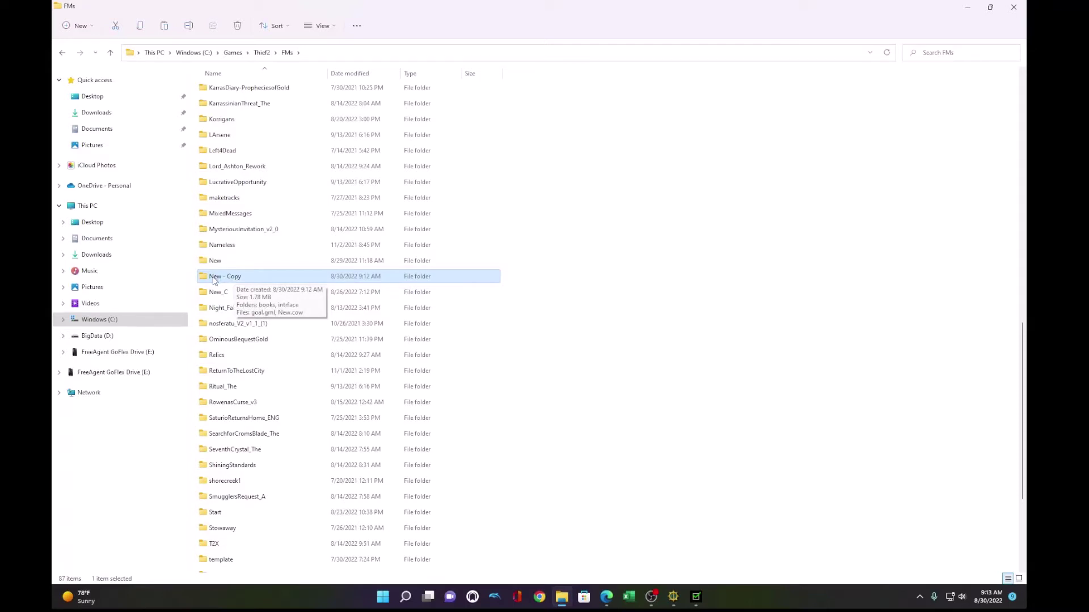
mouse_move(215, 263)
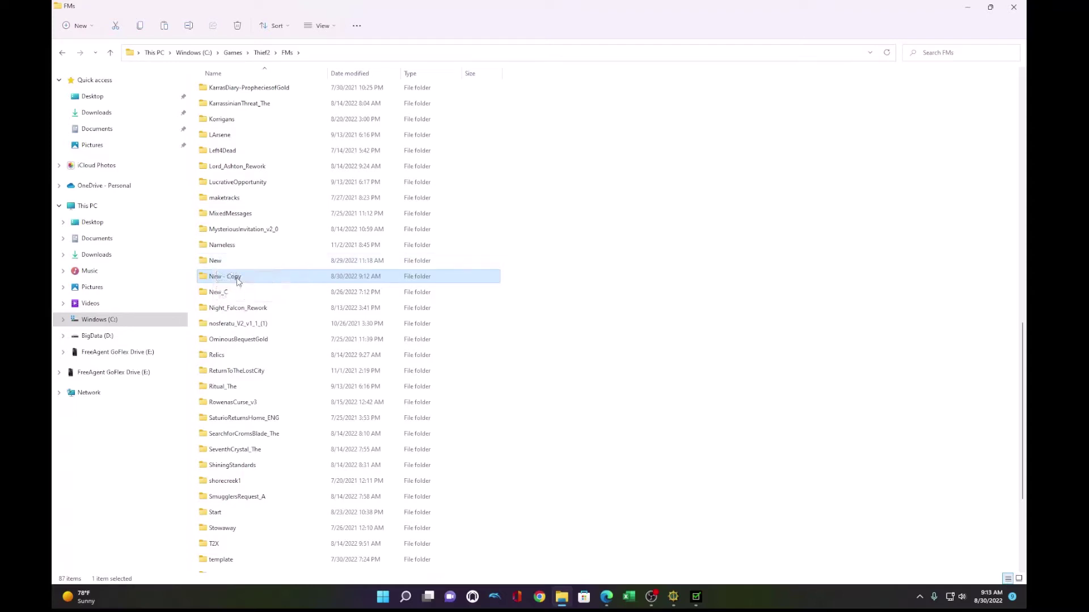
mouse_move(242, 282)
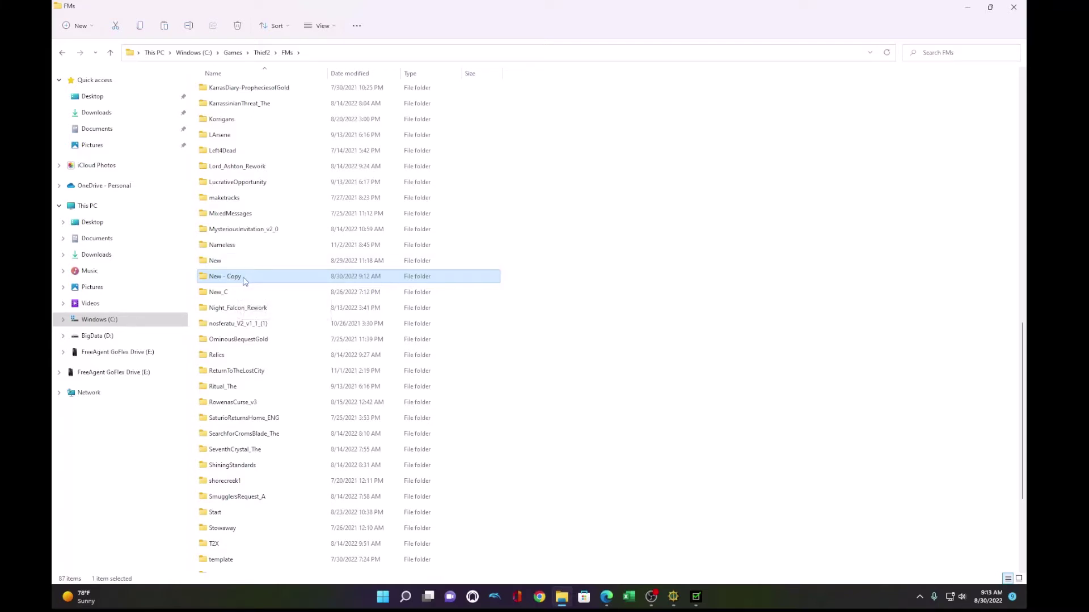
click(214, 263)
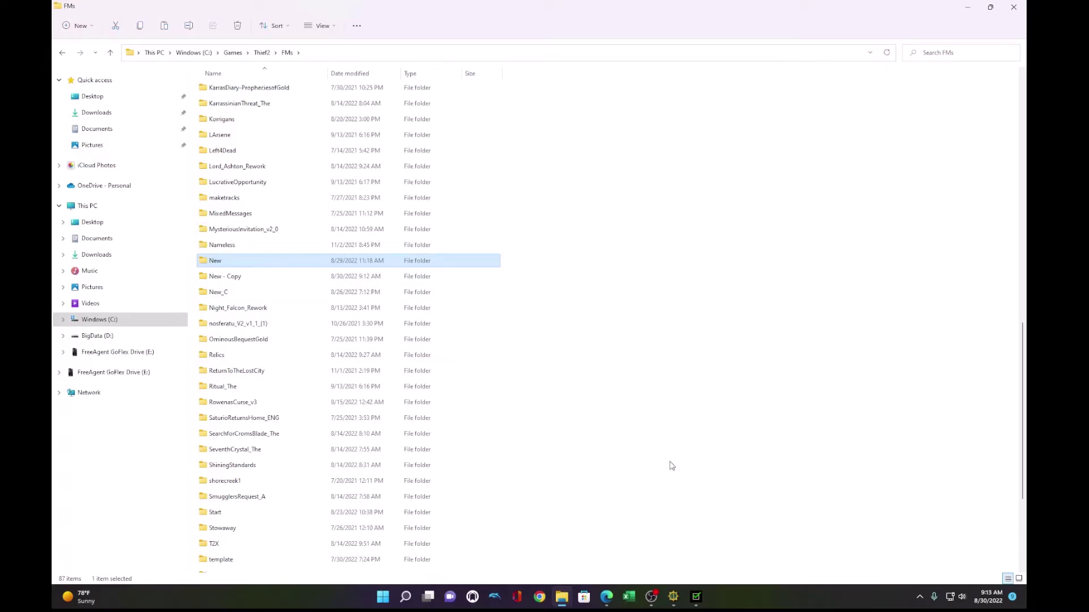
click(673, 597)
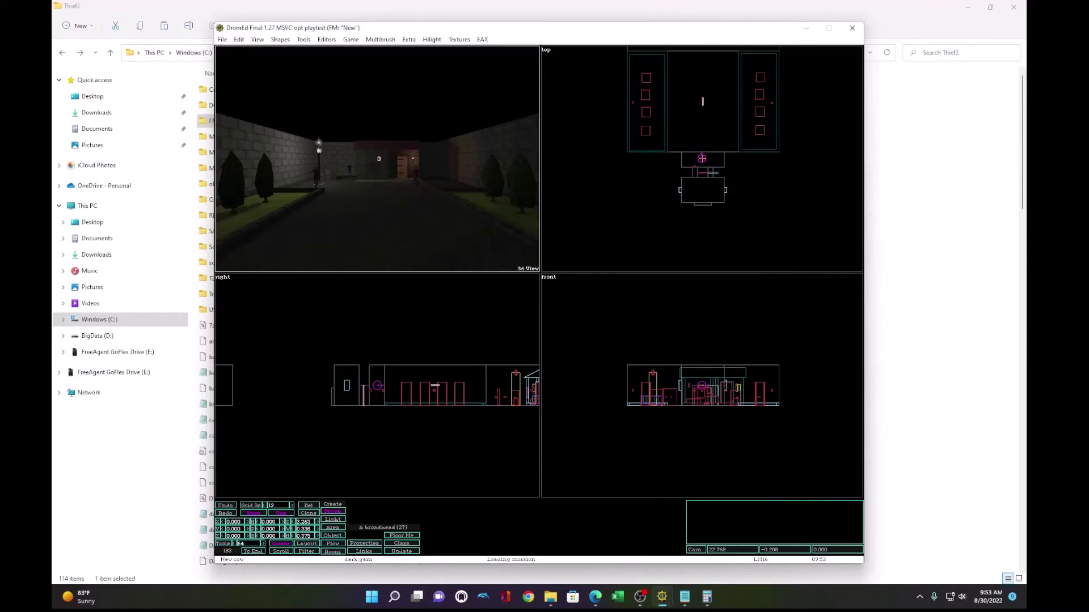
Step: Run Portalize, Optimize and Build Pathfinding from the Tools menu on the New level
click(303, 39)
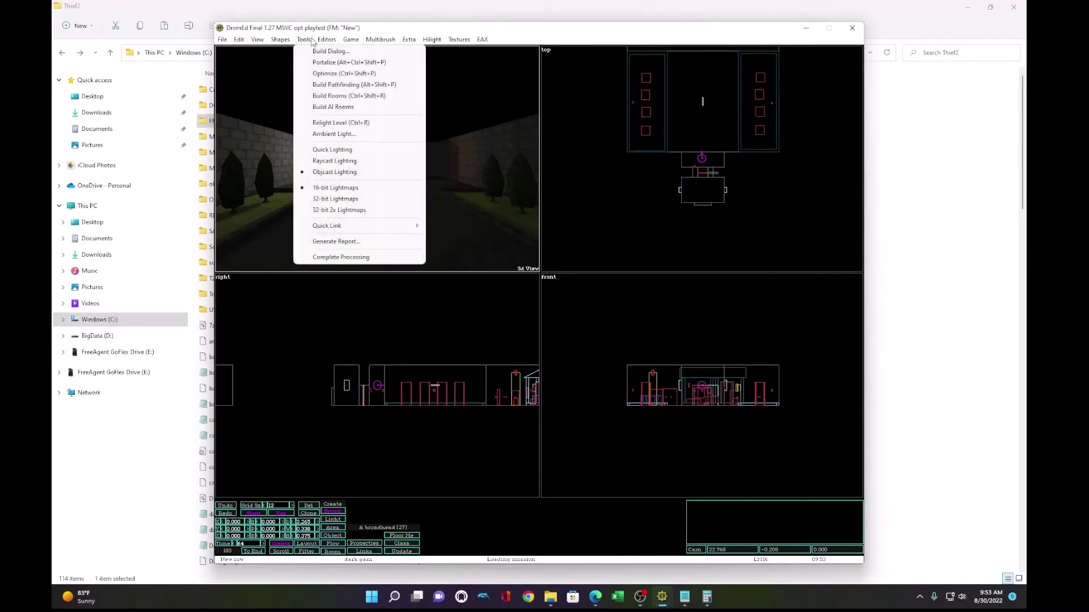
click(315, 63)
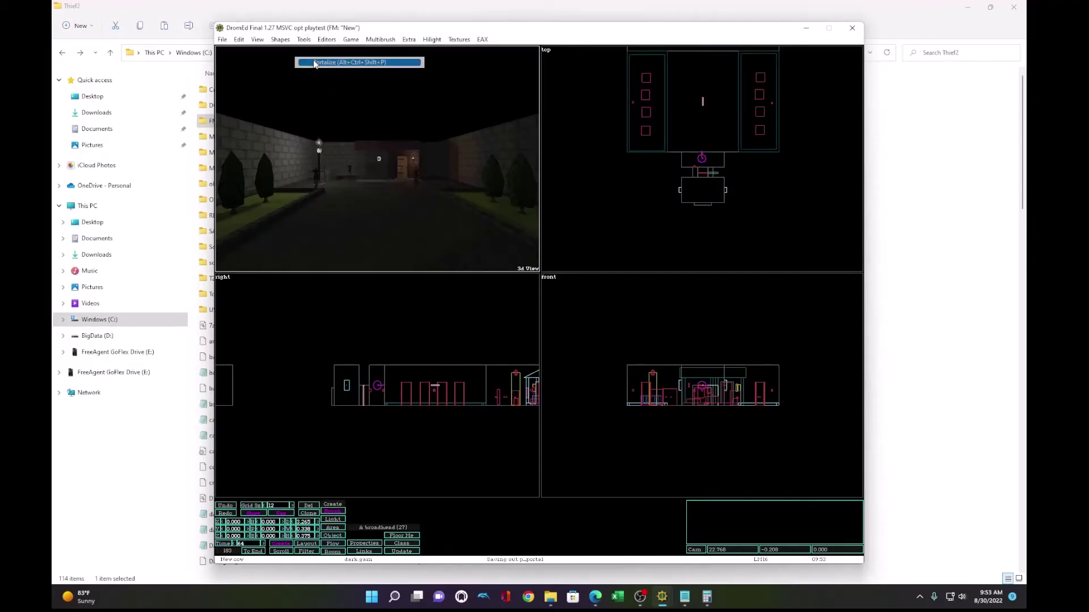
click(304, 40)
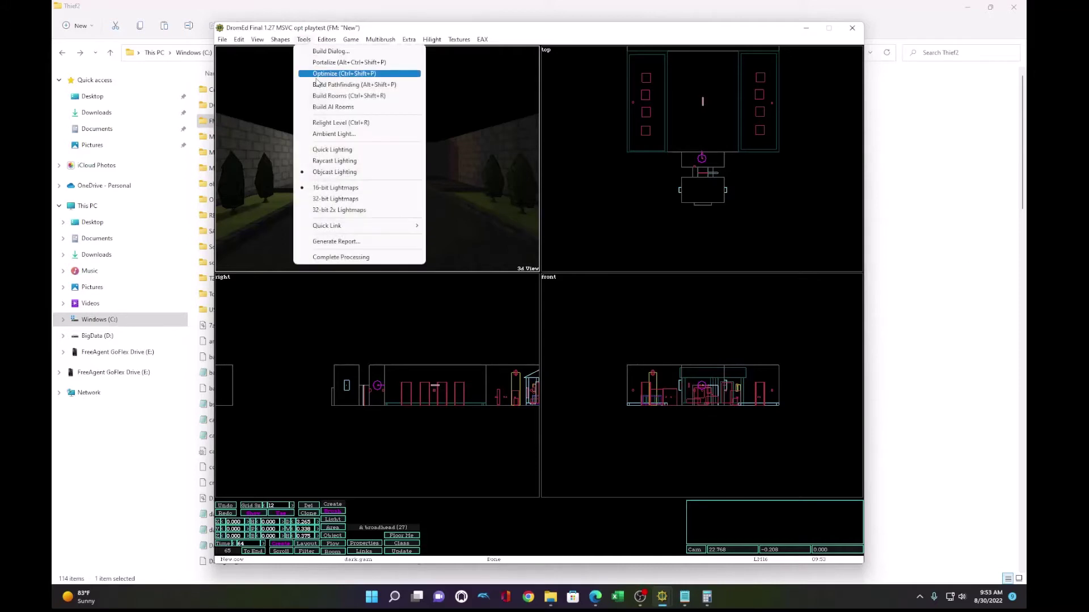
click(317, 73)
click(304, 40)
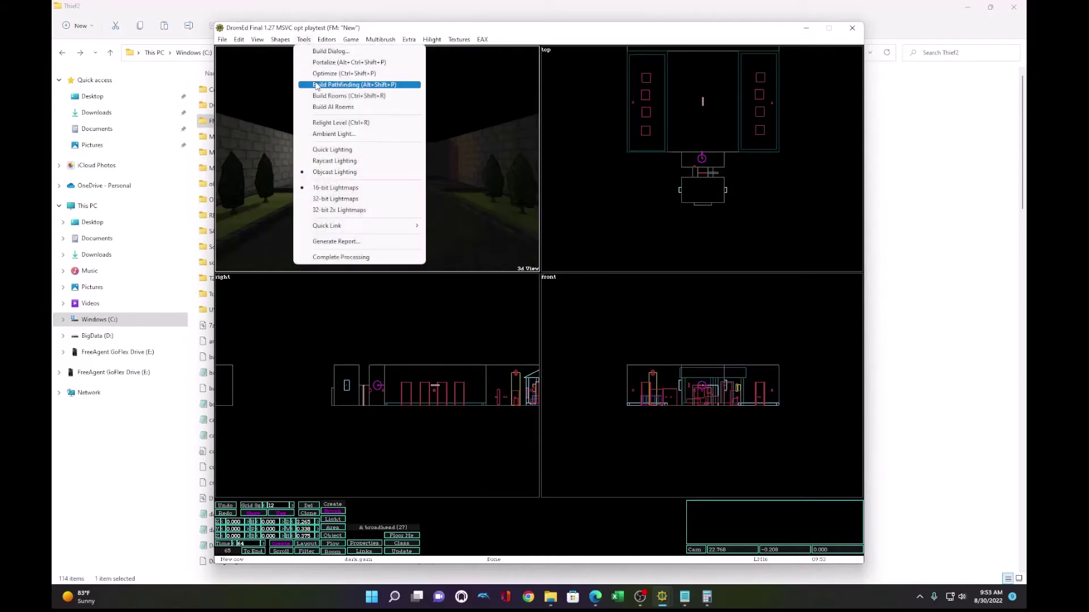
click(316, 85)
click(305, 40)
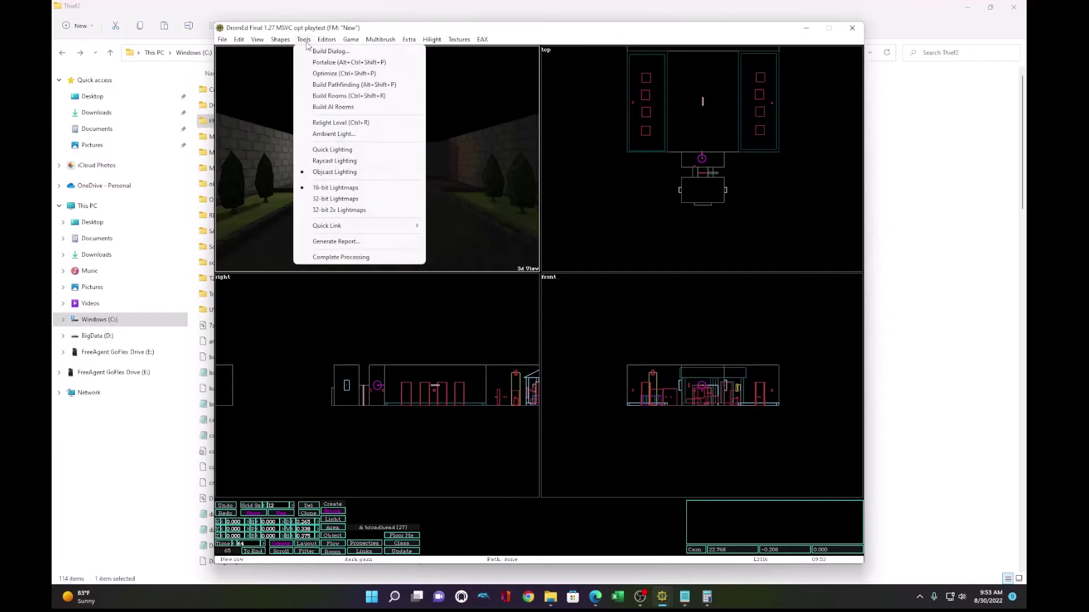
click(324, 94)
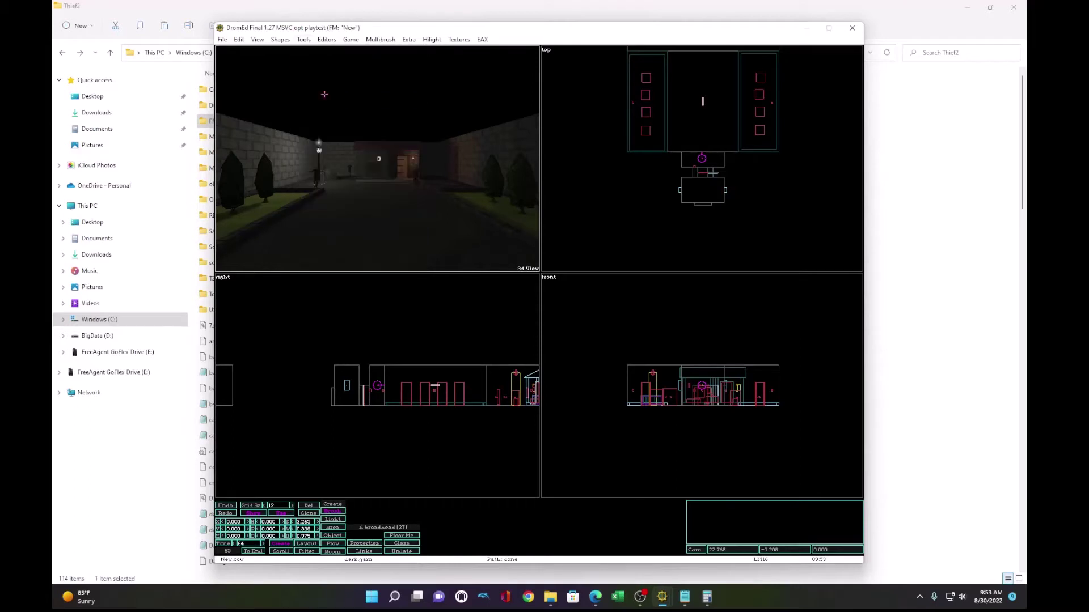
click(304, 39)
click(326, 107)
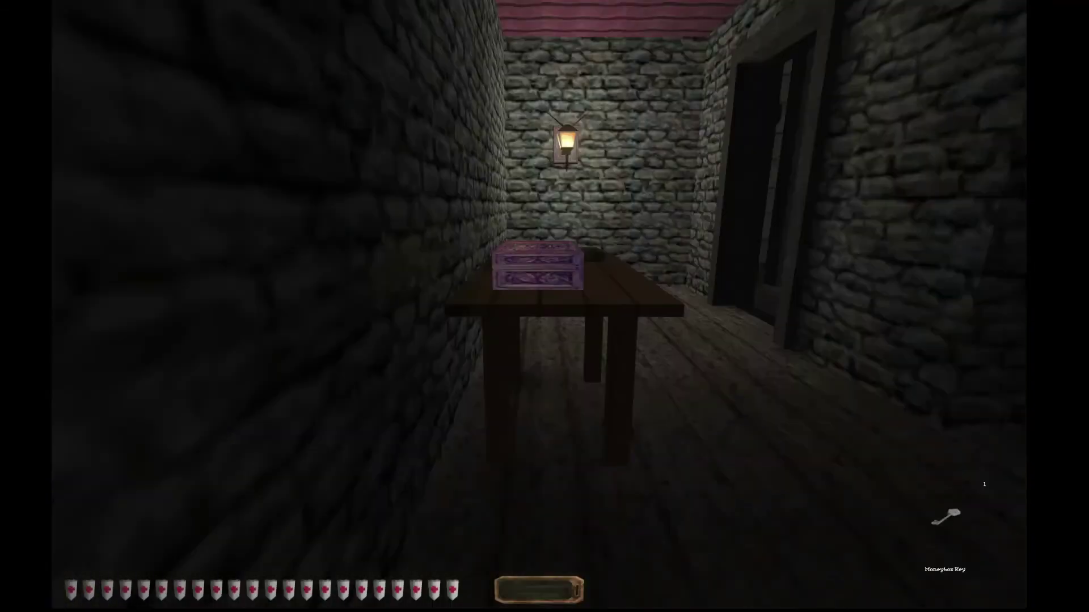
Step: Unlock the moneybox for the Medallion, pull the torch lever, grab the gem, and walk toward the arched door
key(Return)
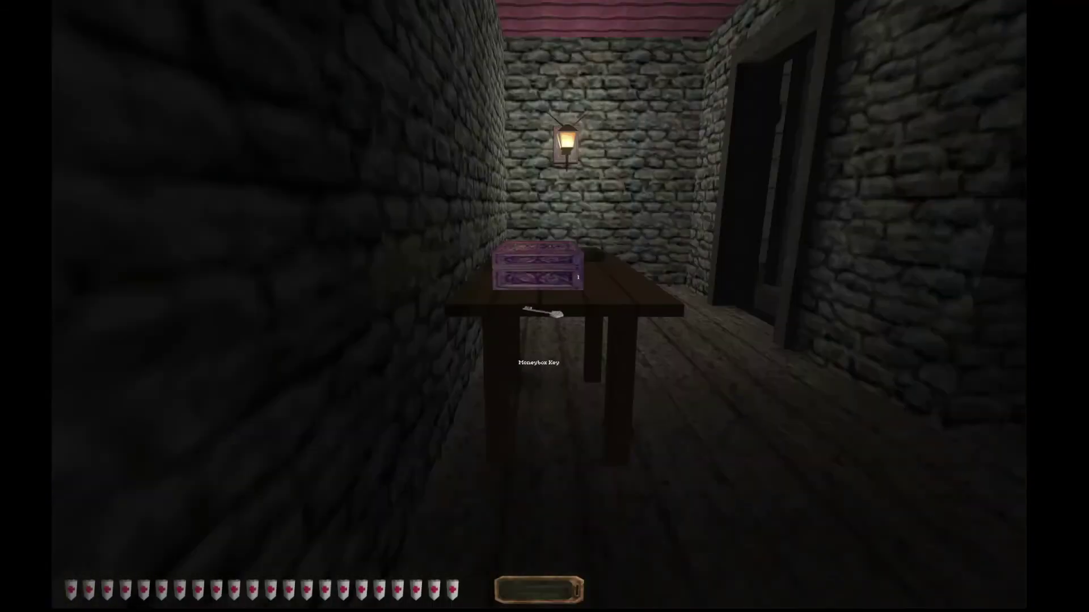
key(Return)
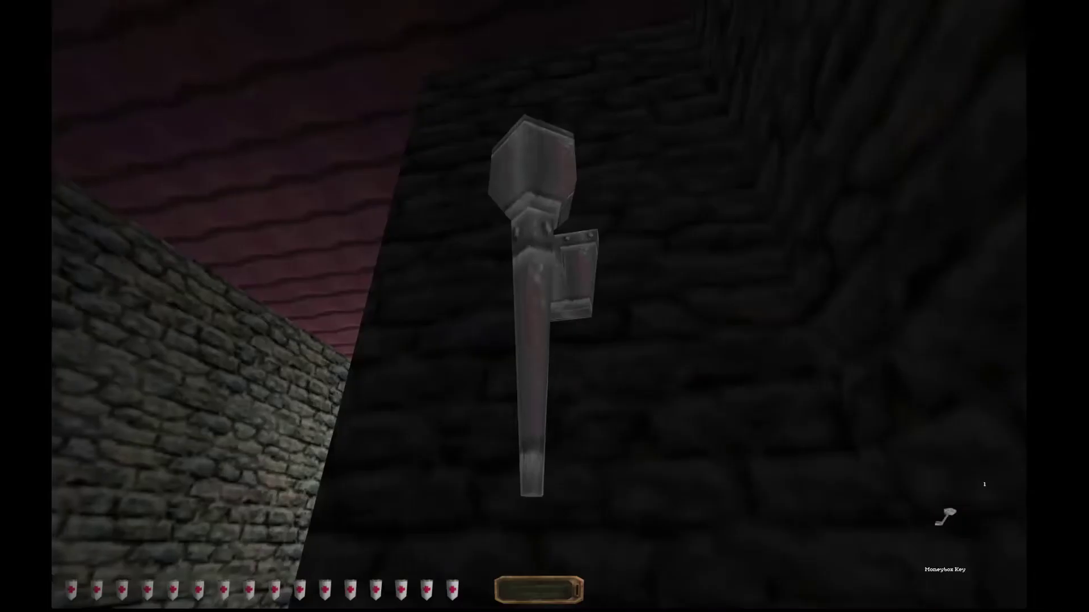
key(Return)
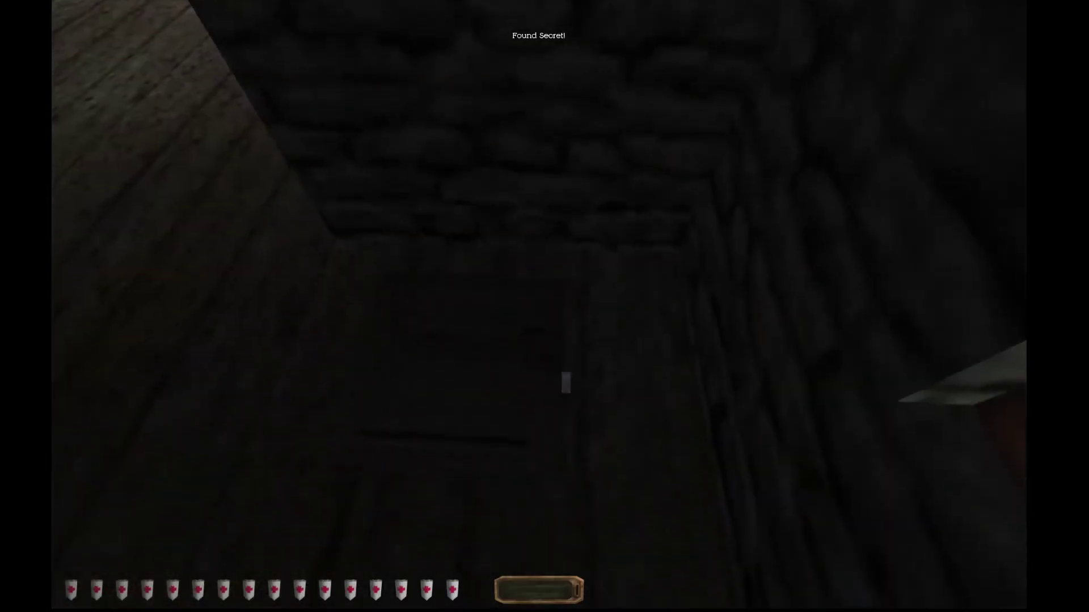
key(Return)
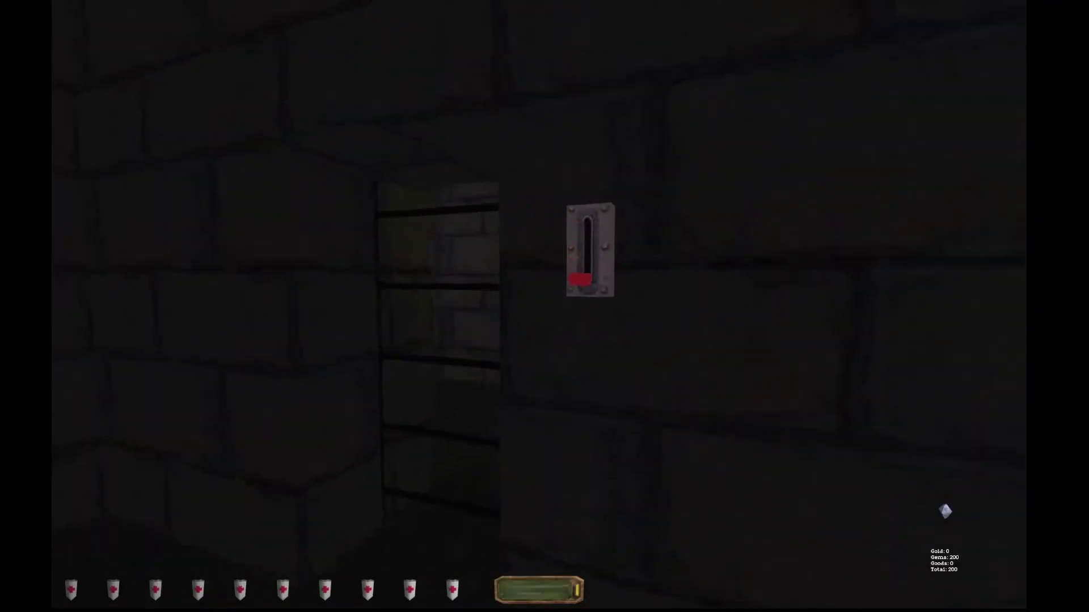
key(w)
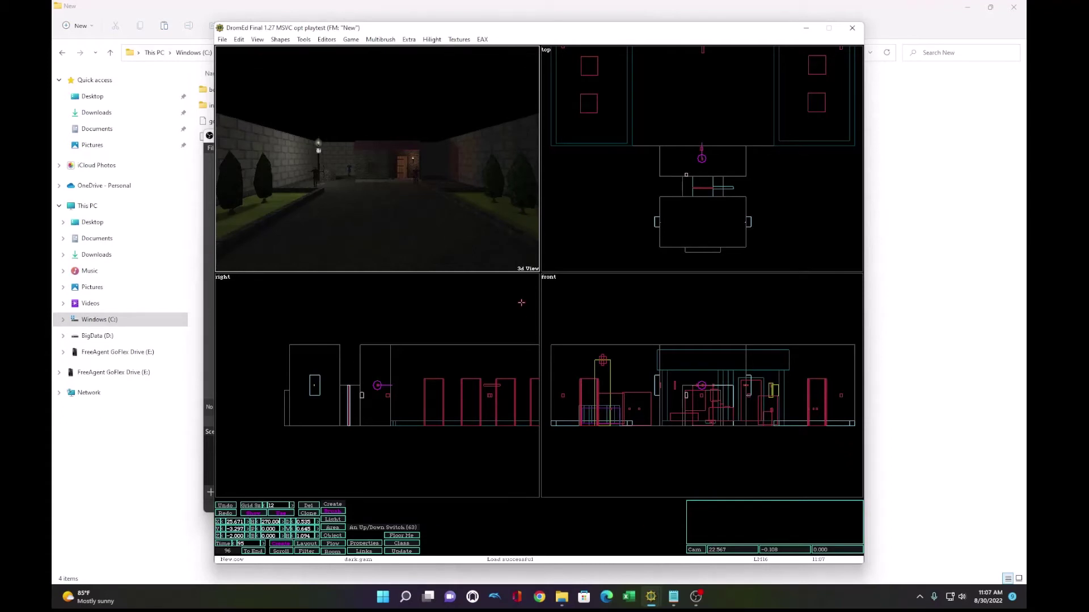
Step: Run Tools > Complete Processing so the mission is processed and saved successfully
click(327, 41)
mouse_move(303, 40)
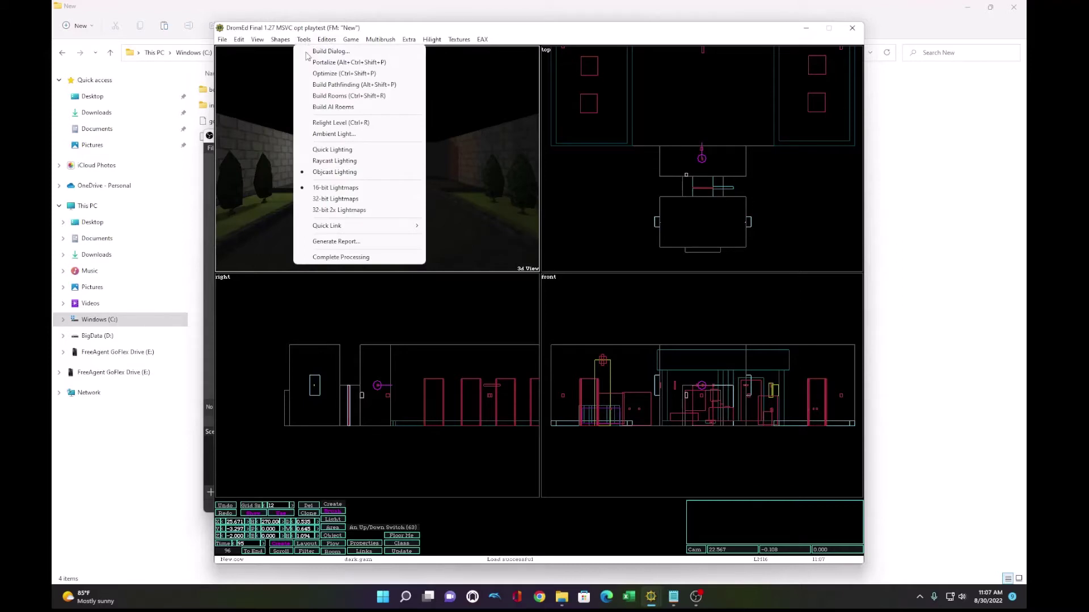
click(322, 258)
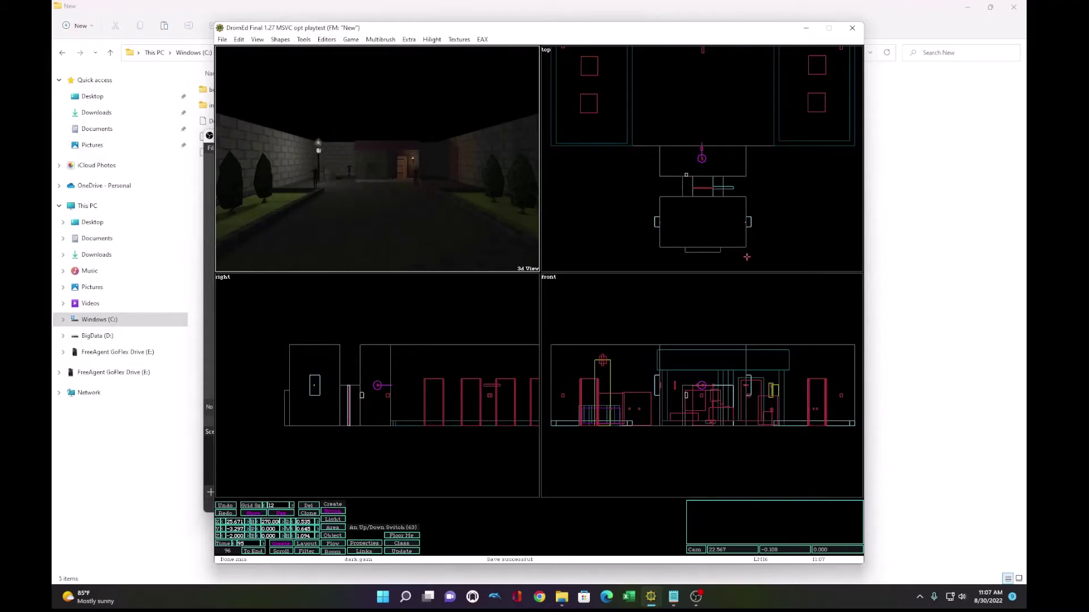
Step: Rename the mission file Done.mis to miss17.mis
click(922, 228)
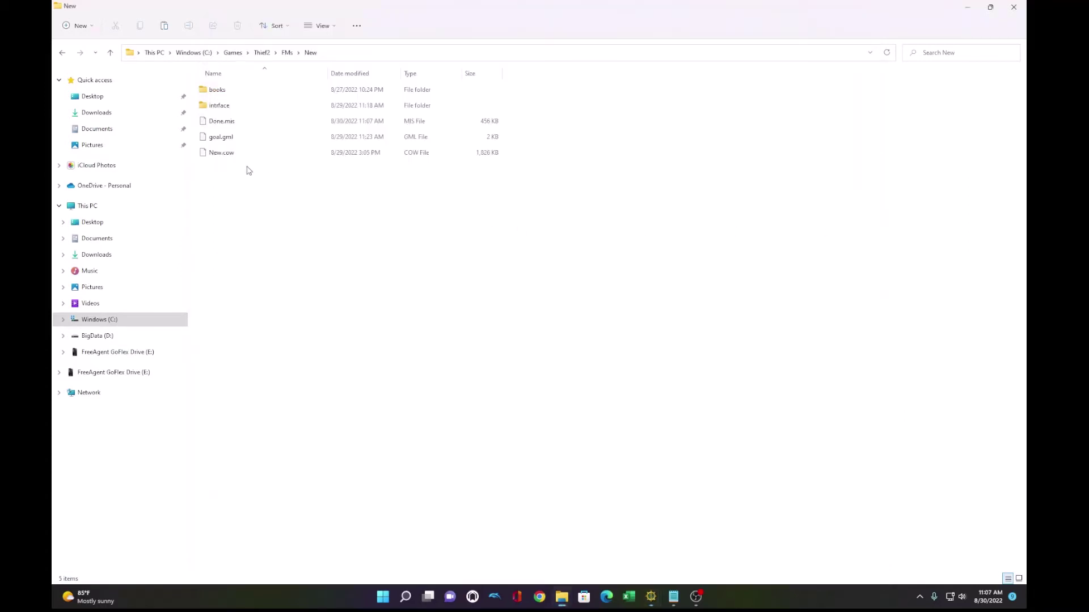
click(228, 121)
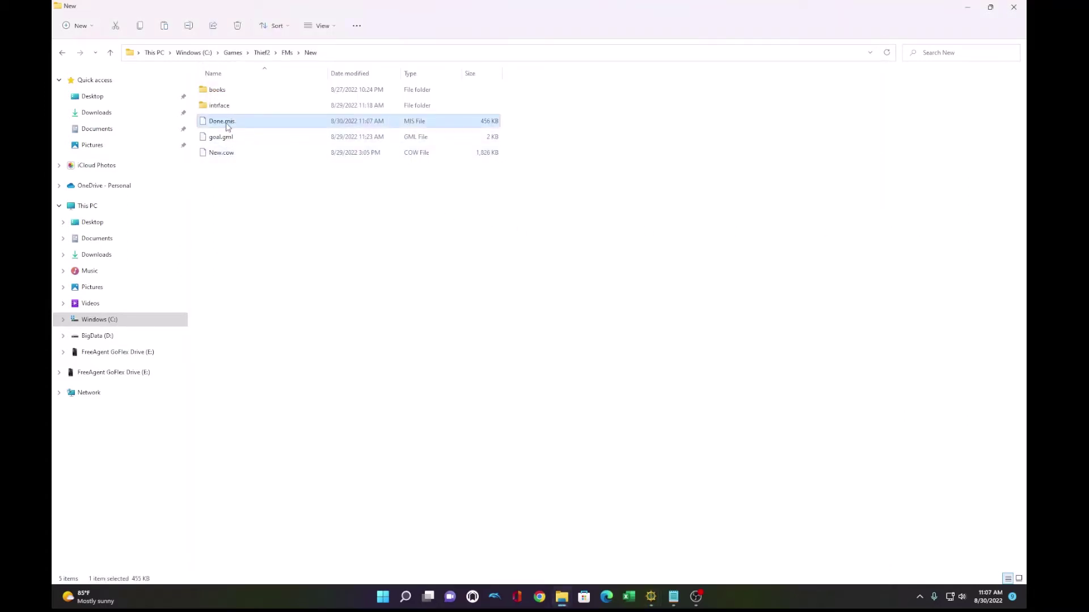
right_click(228, 126)
click(280, 139)
key(Right)
key(BackSpace)
key(BackSpace)
key(BackSpace)
key(BackSpace)
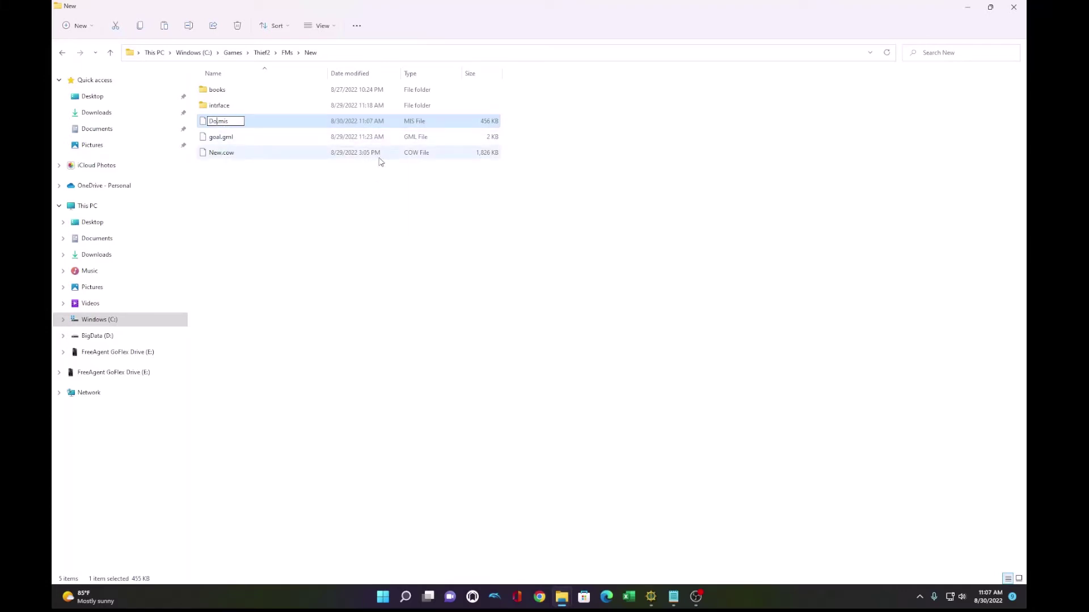
text(miss17)
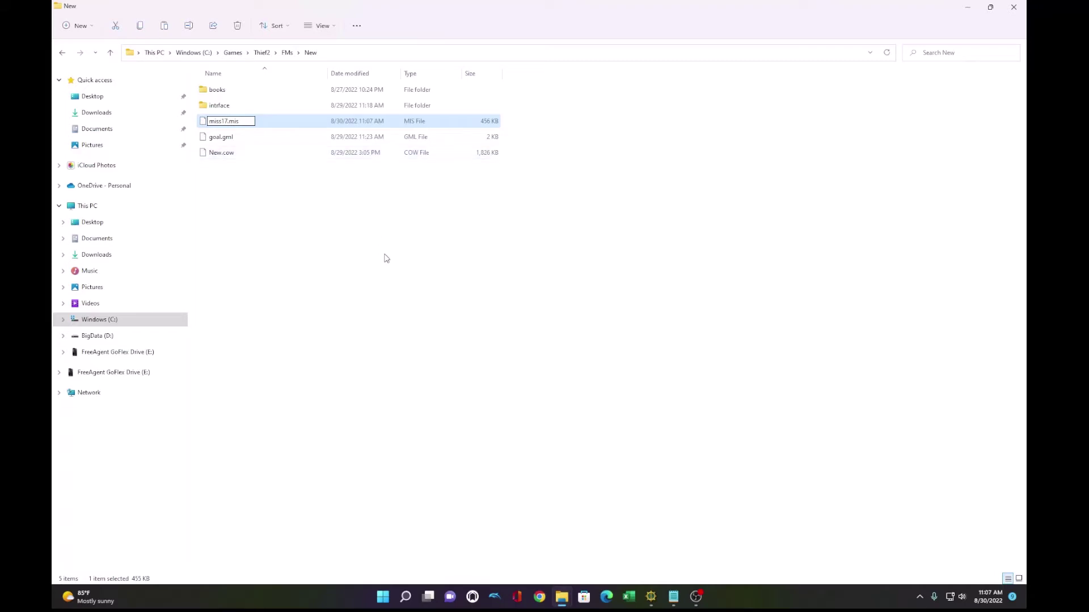
key(Return)
click(385, 250)
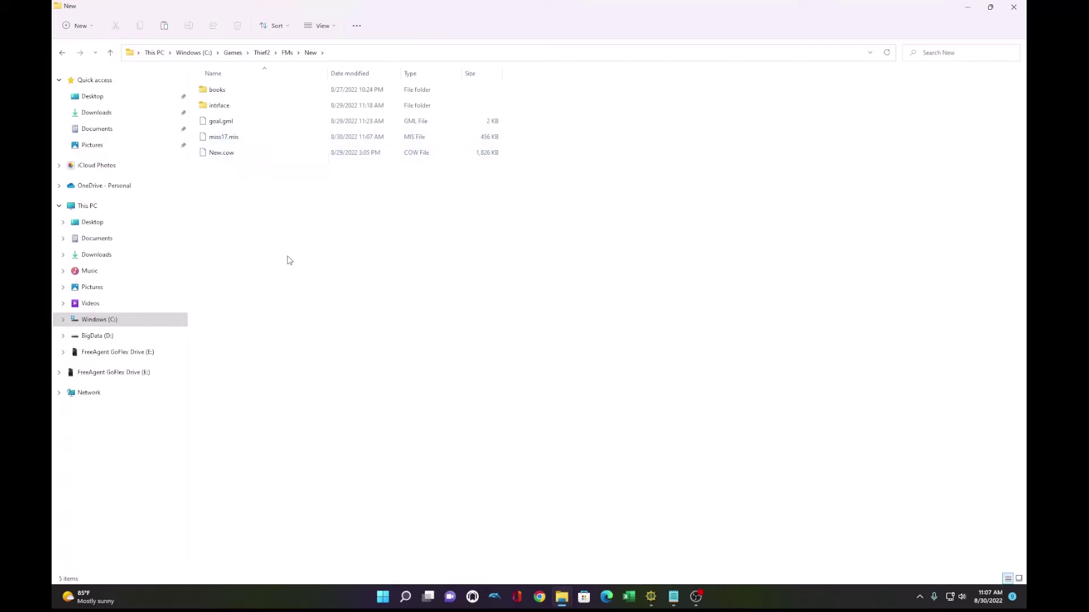
Step: Create a new folder named strings in the mission folder
right_click(279, 276)
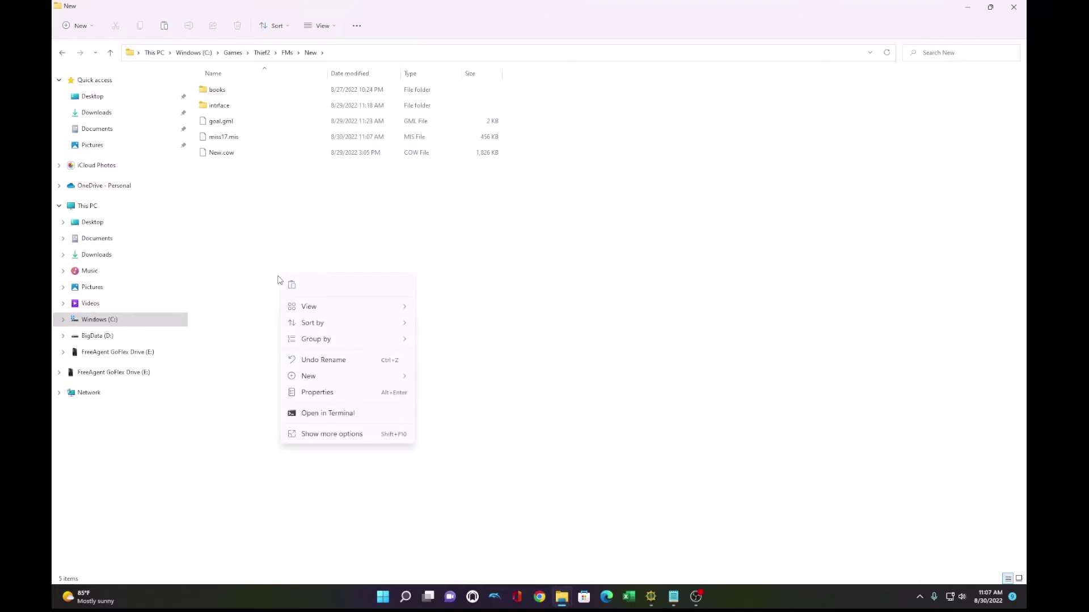
mouse_move(314, 376)
click(488, 391)
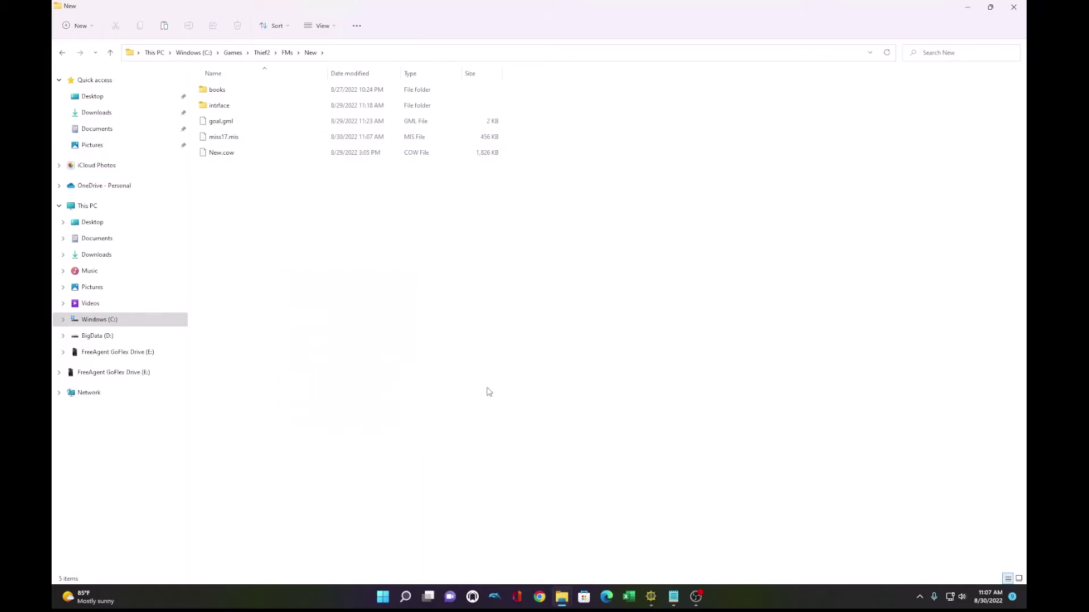
text(strings)
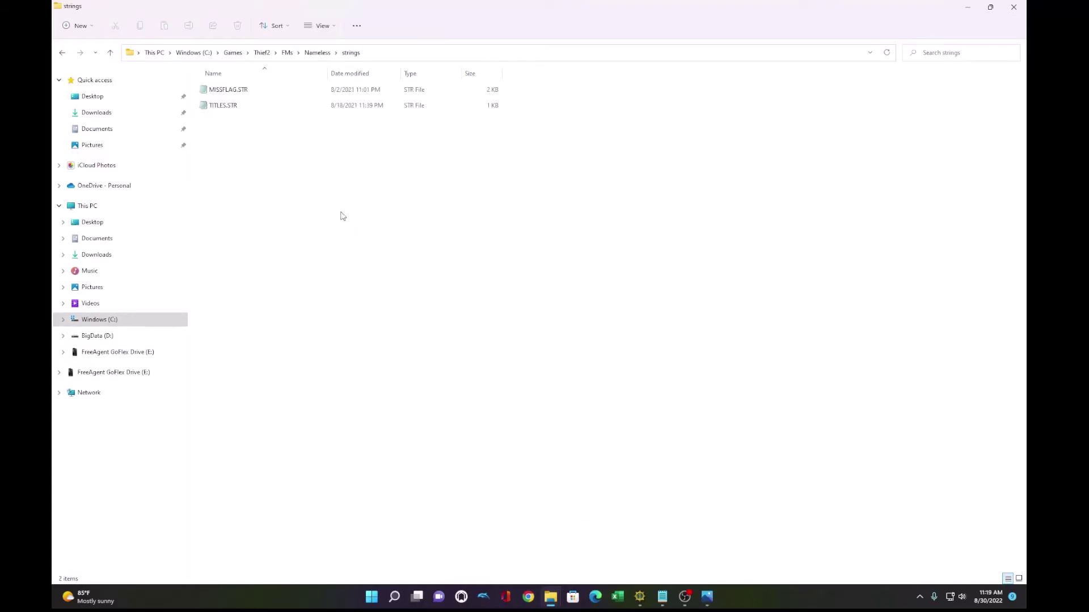
Step: Copy MISSFLAG.STR and TITLES.STR from the Nameless mission into New's strings folder
drag(266, 129, 211, 88)
right_click(214, 89)
click(242, 98)
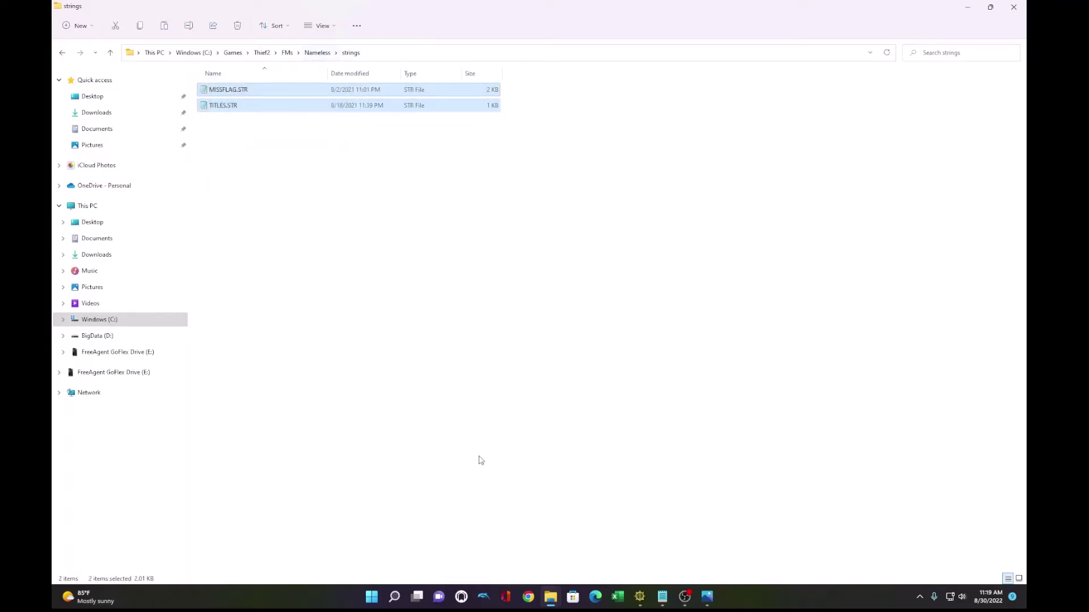
click(550, 596)
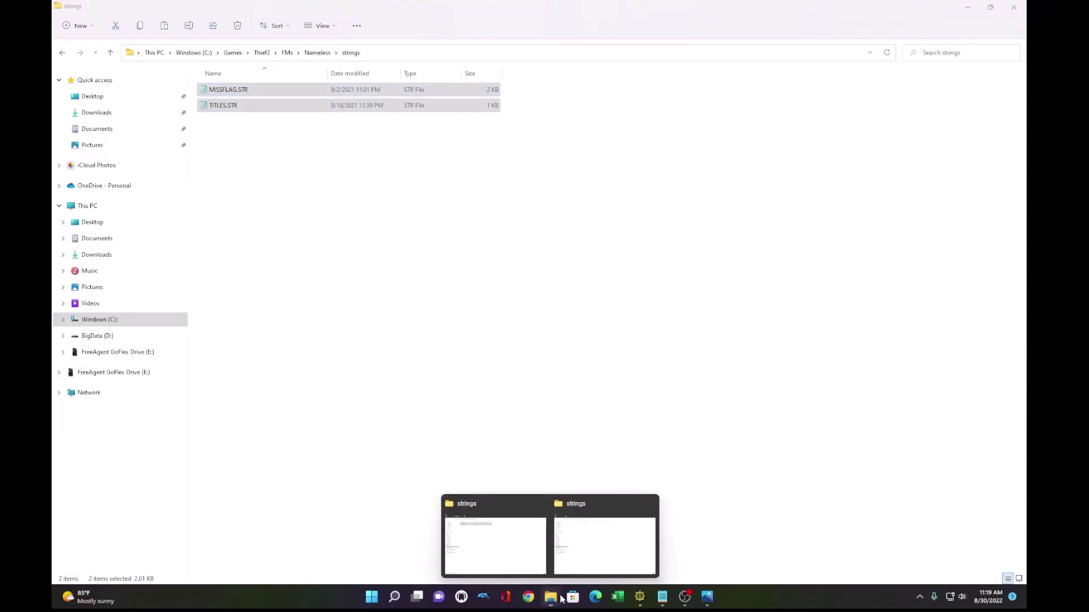
click(595, 560)
right_click(366, 177)
click(379, 186)
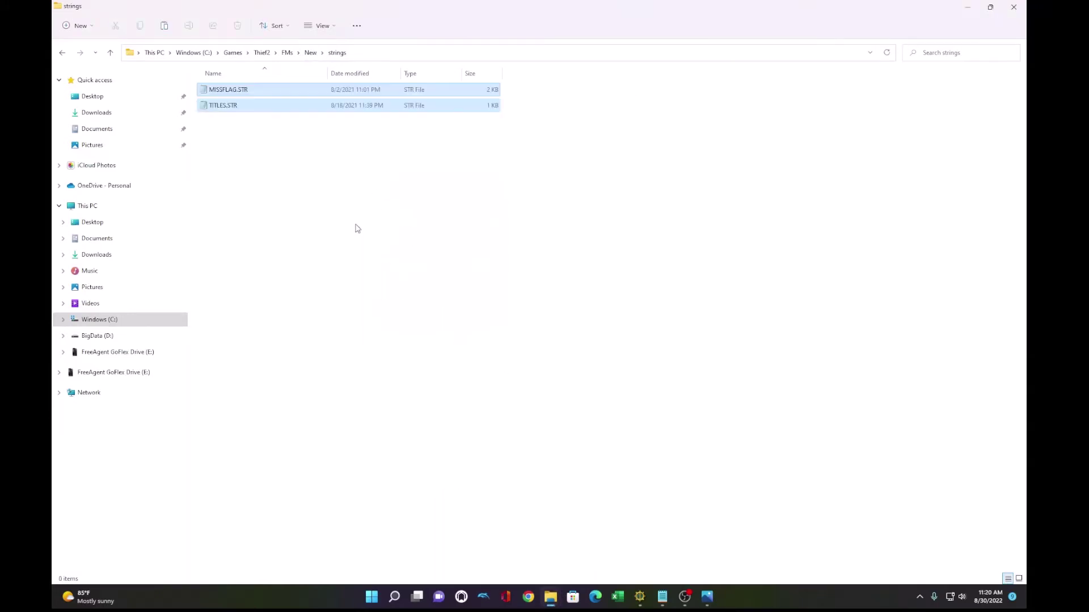
click(243, 91)
right_click(243, 92)
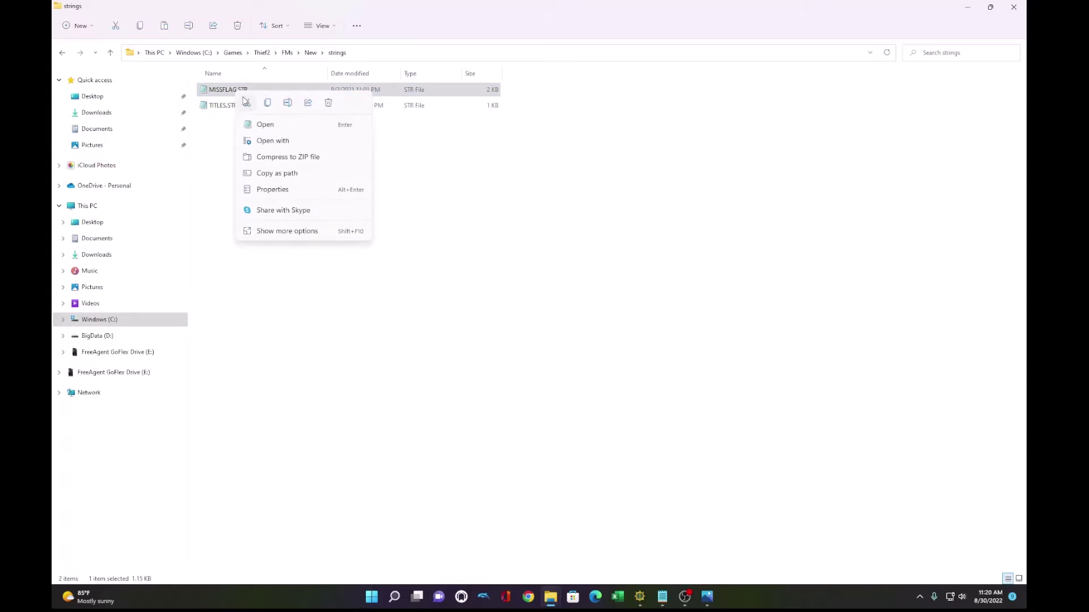
Step: In MISSFLAG.STR, replace miss_17's 'skip' with miss_20's 'no_briefing, no_loadout, end' flags
click(220, 94)
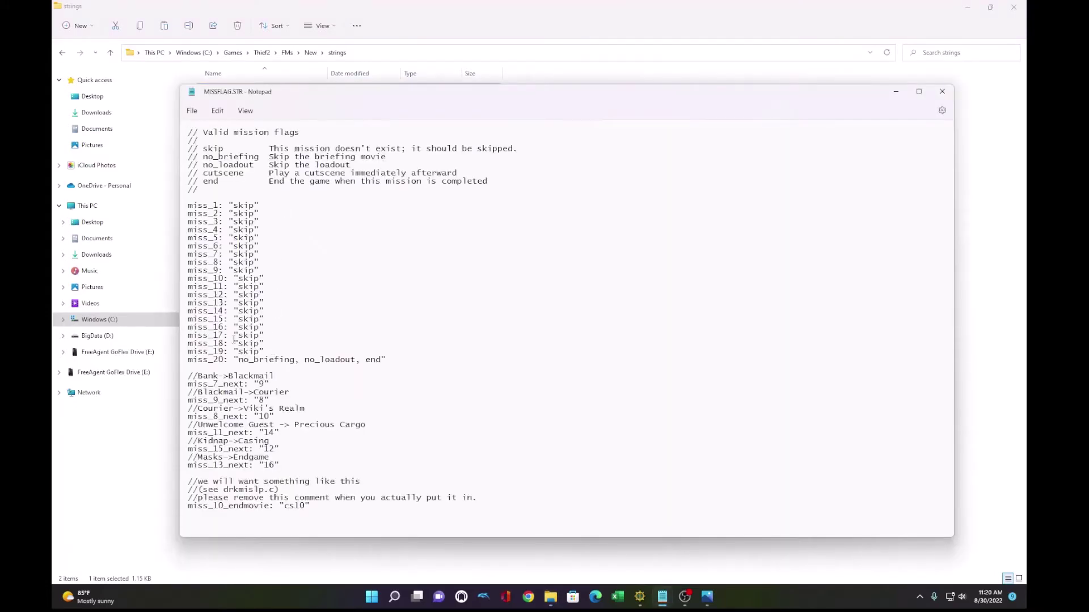
drag(213, 335, 230, 335)
click(267, 351)
drag(386, 359, 233, 360)
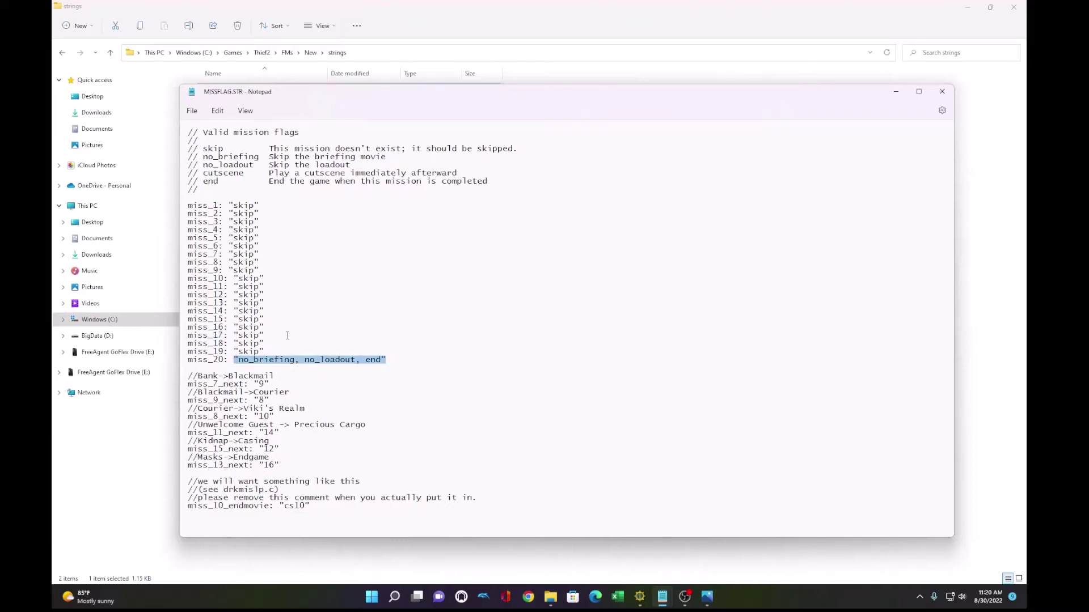
drag(287, 336, 233, 335)
key(ctrl+v)
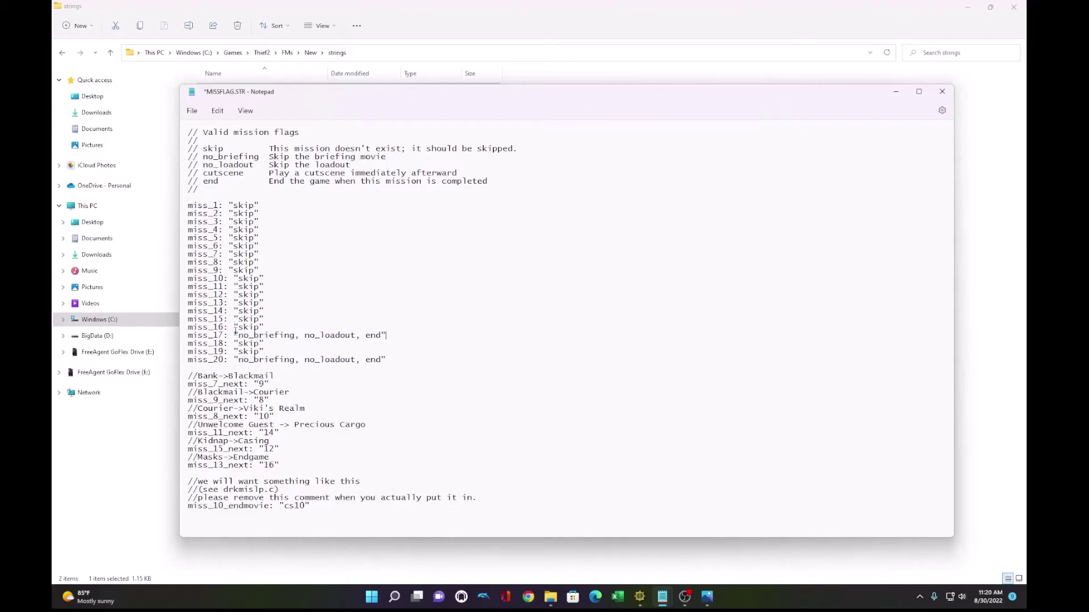
Step: Delete the miss_18 to miss_20 lines and save MISSFLAG.STR
drag(386, 360, 165, 344)
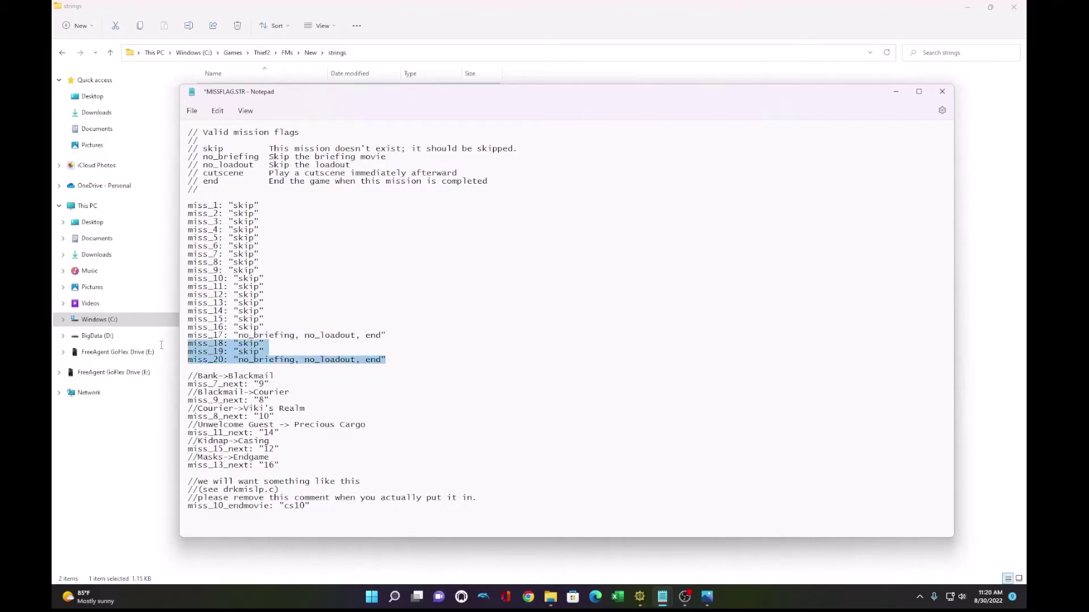
key(BackSpace)
click(191, 110)
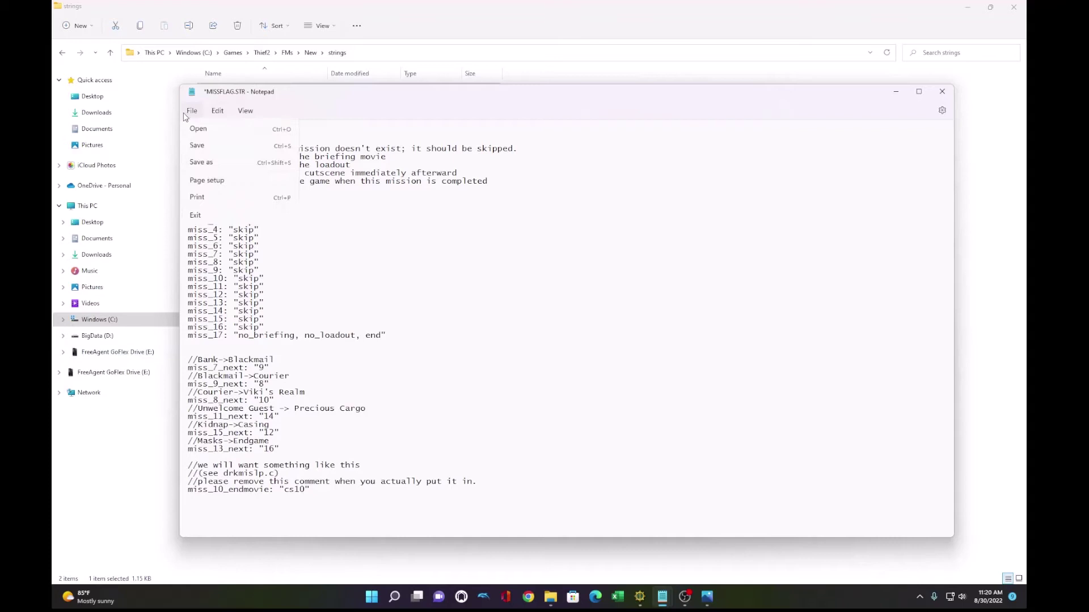
click(192, 170)
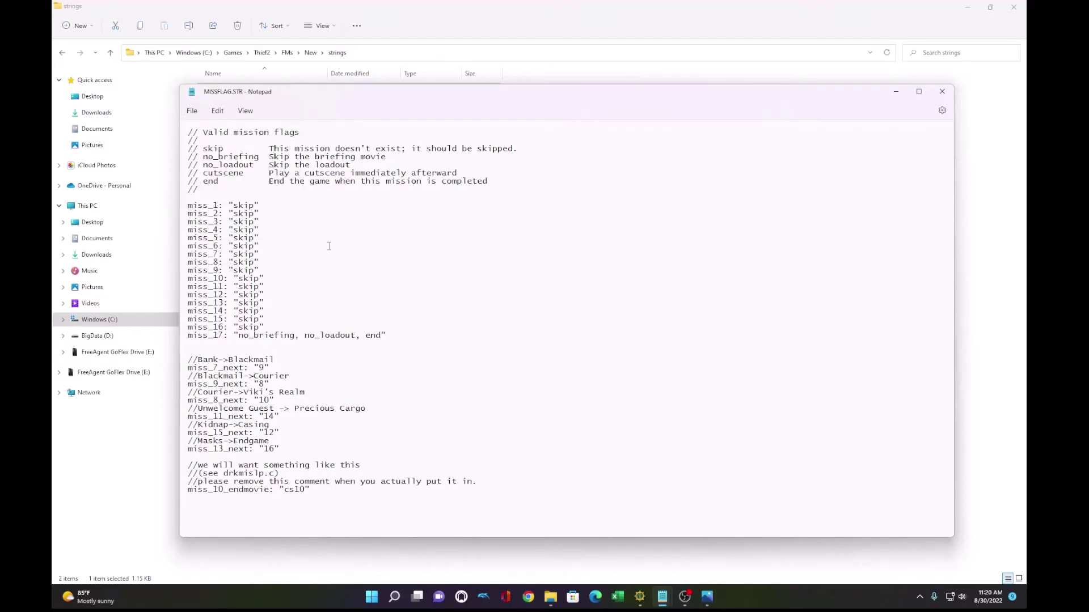
Step: Open TITLES.STR and delete the title_17–19 and short_17–19 entries
click(942, 91)
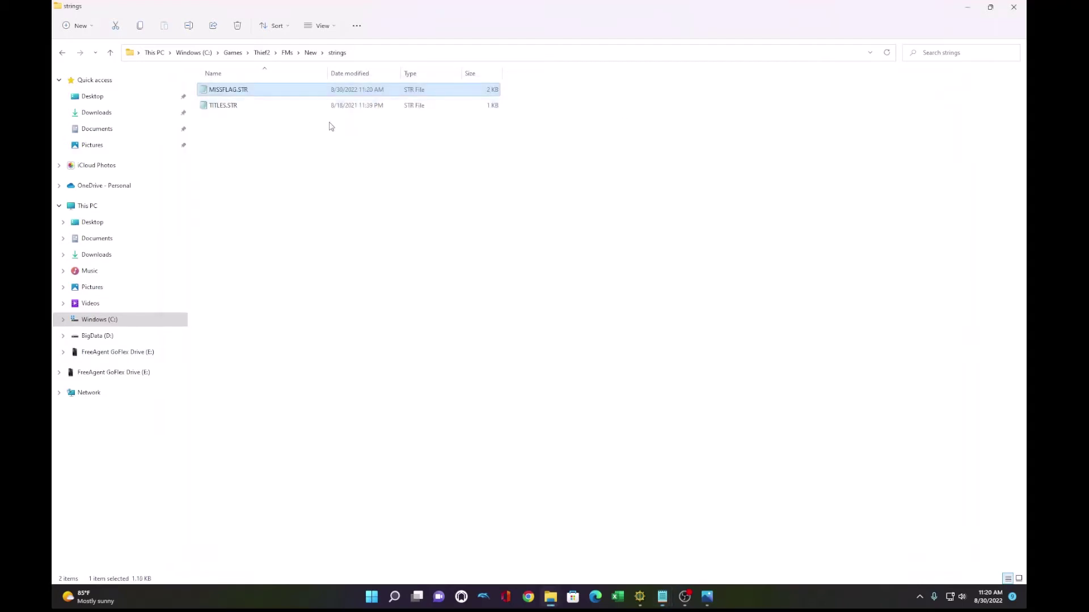
double_click(250, 112)
drag(267, 279, 181, 265)
key(BackSpace)
key(BackSpace)
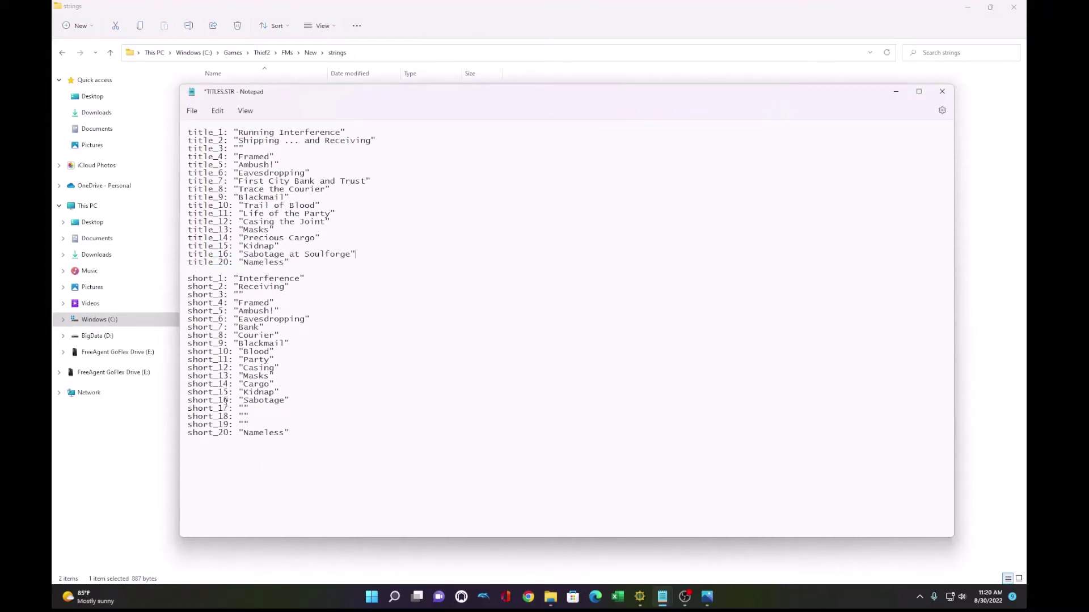
drag(254, 425, 181, 410)
key(BackSpace)
key(BackSpace)
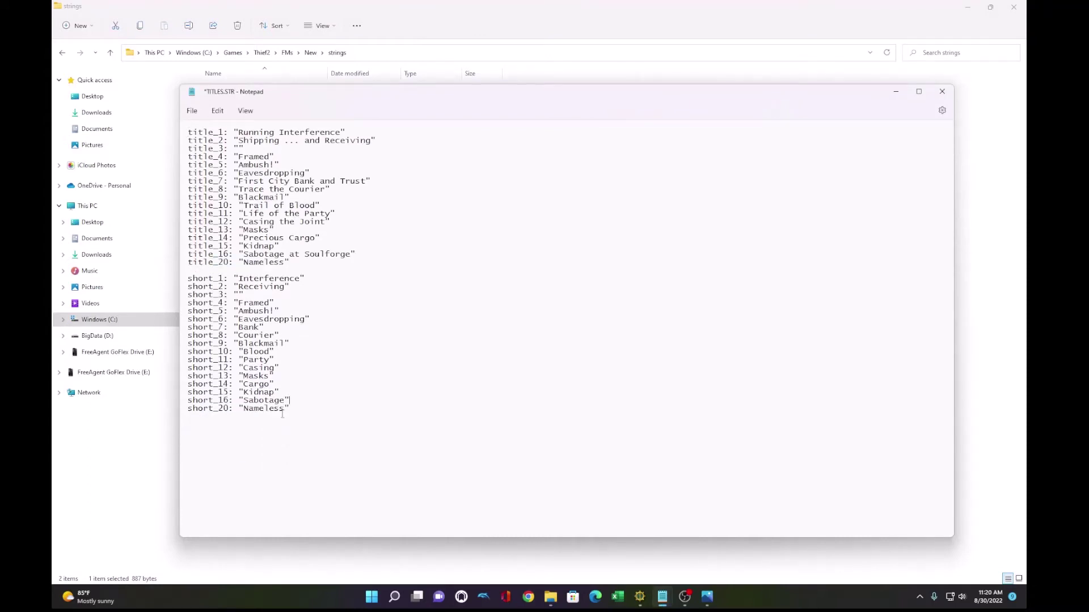
Step: Renumber the 20 entries to title_17 and short_17 titled New, then save TITLES.STR
drag(283, 263, 254, 264)
text(e_17)
drag(286, 410, 239, 408)
text(new)
text(1)
text(7)
click(358, 401)
click(191, 110)
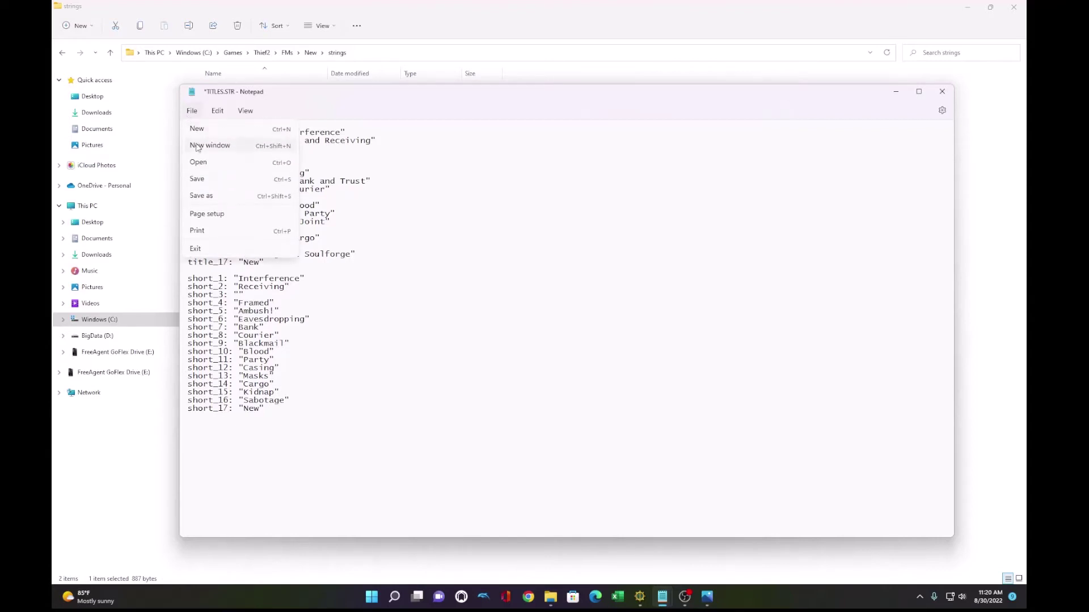
click(210, 182)
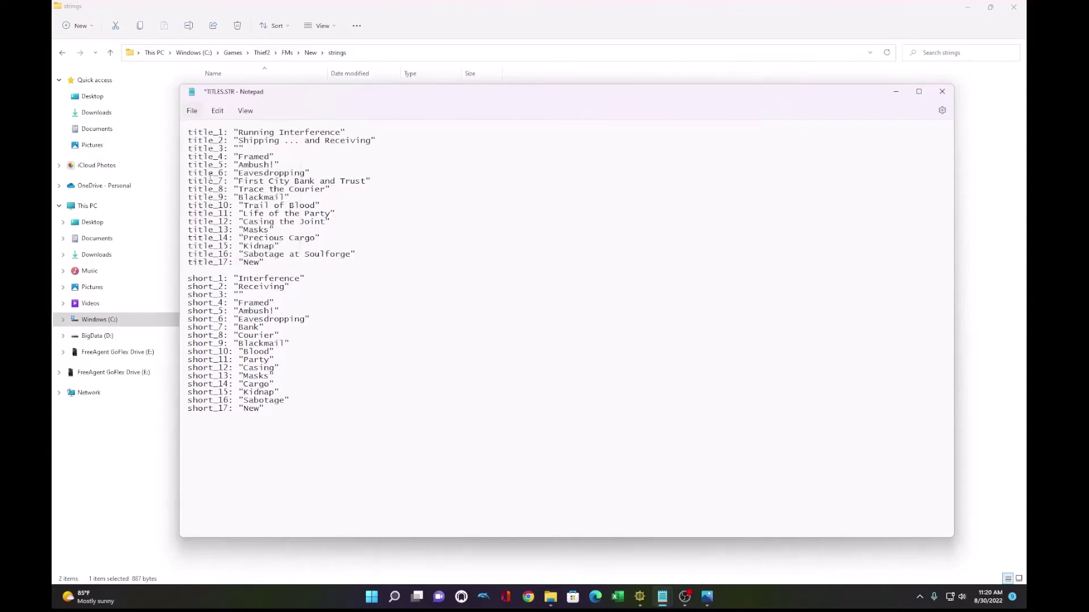
Step: Save DromEd's gamesys as New in the Thief2\FMs\New folder
click(896, 92)
mouse_move(639, 596)
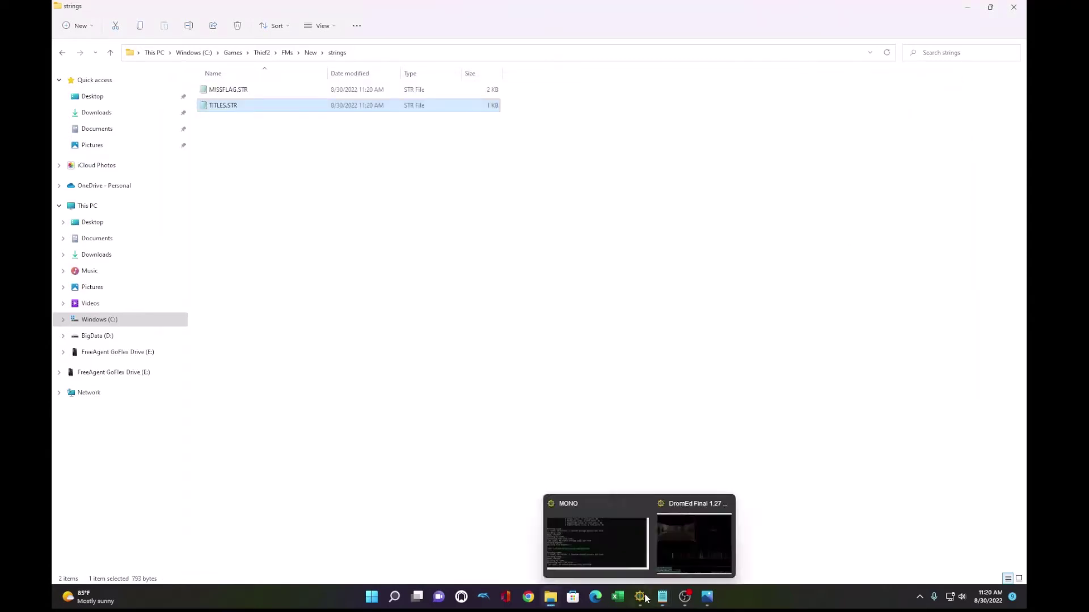
click(684, 550)
click(223, 39)
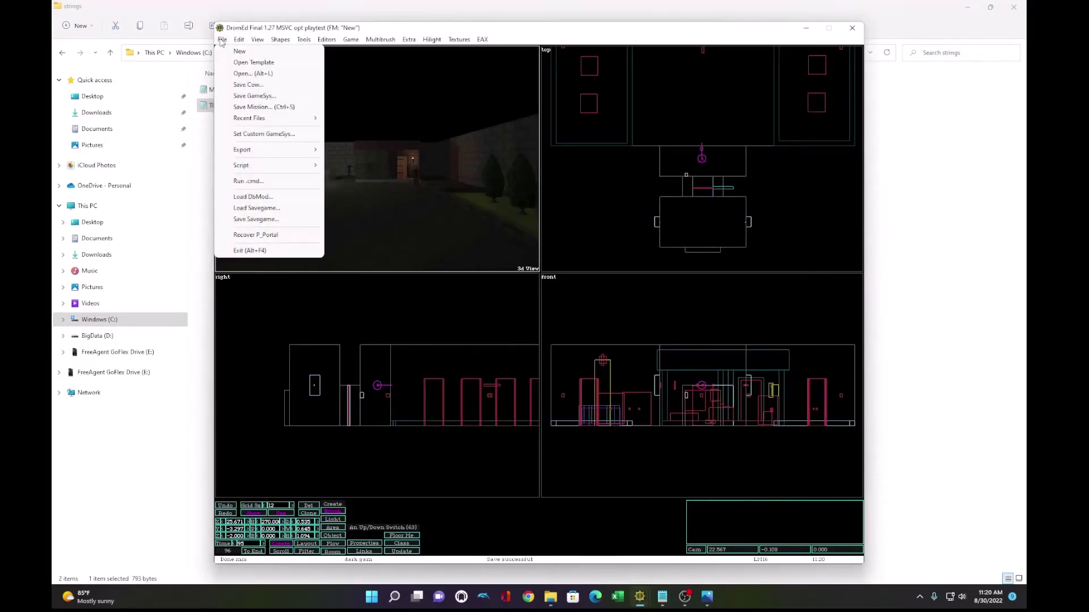
click(240, 95)
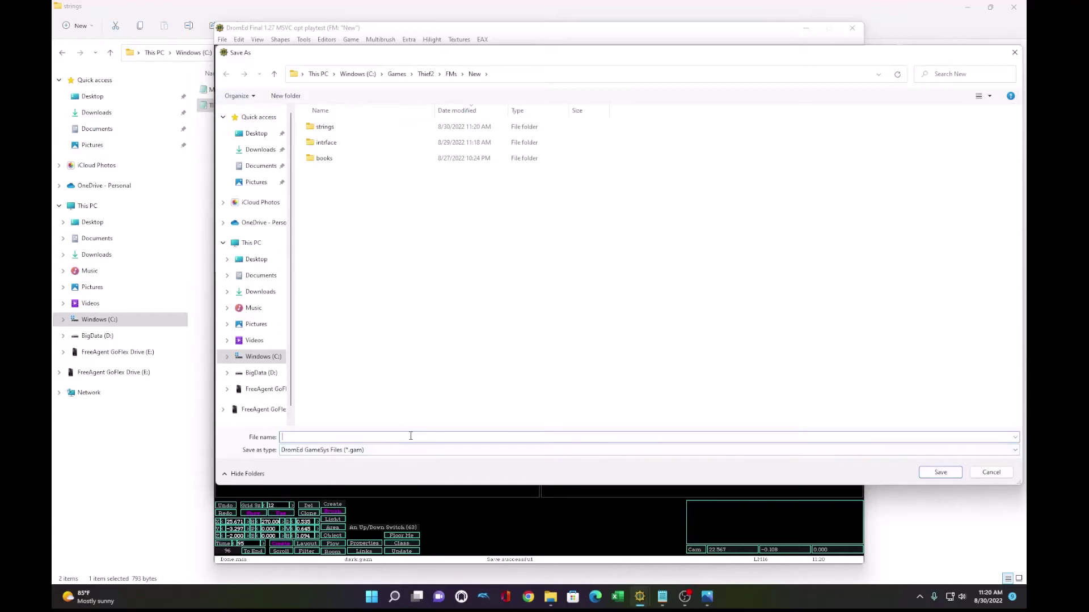
text(New)
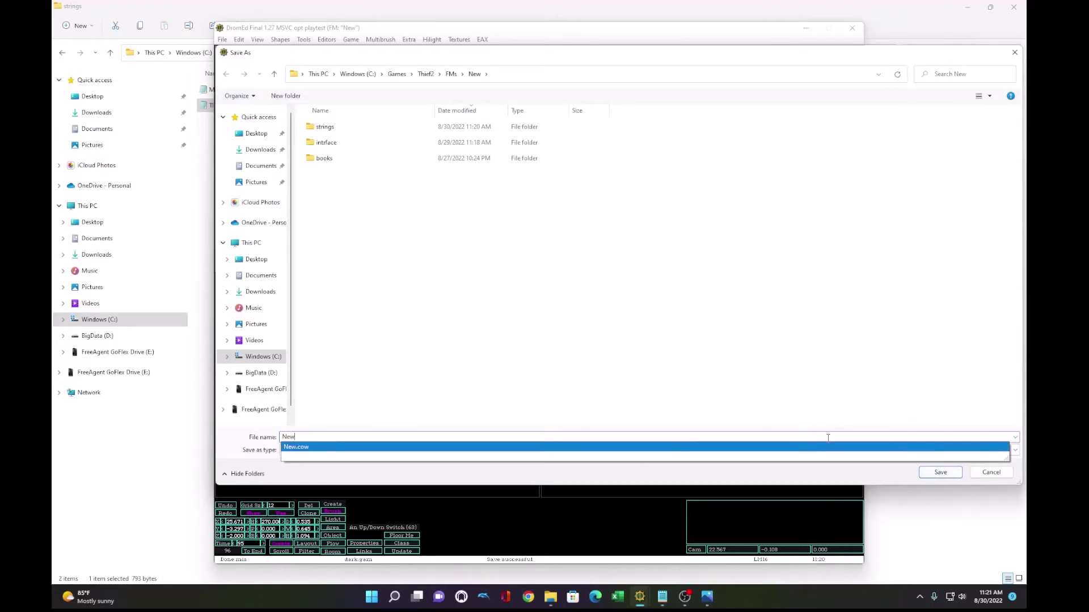
click(946, 475)
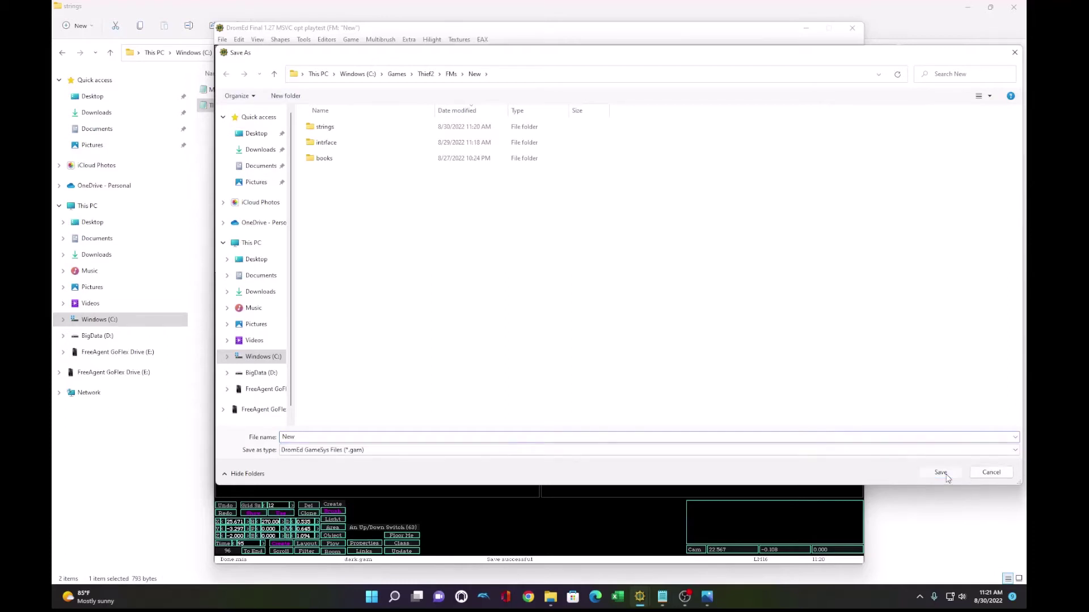
click(222, 40)
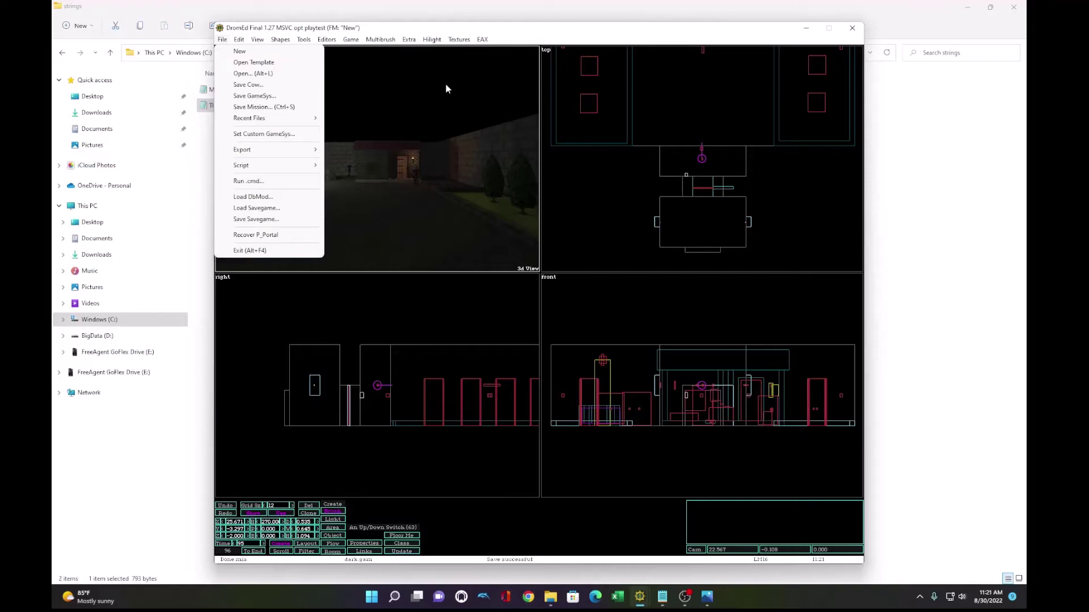
Step: Navigate File Explorer to the New mission's intrface folder
click(930, 193)
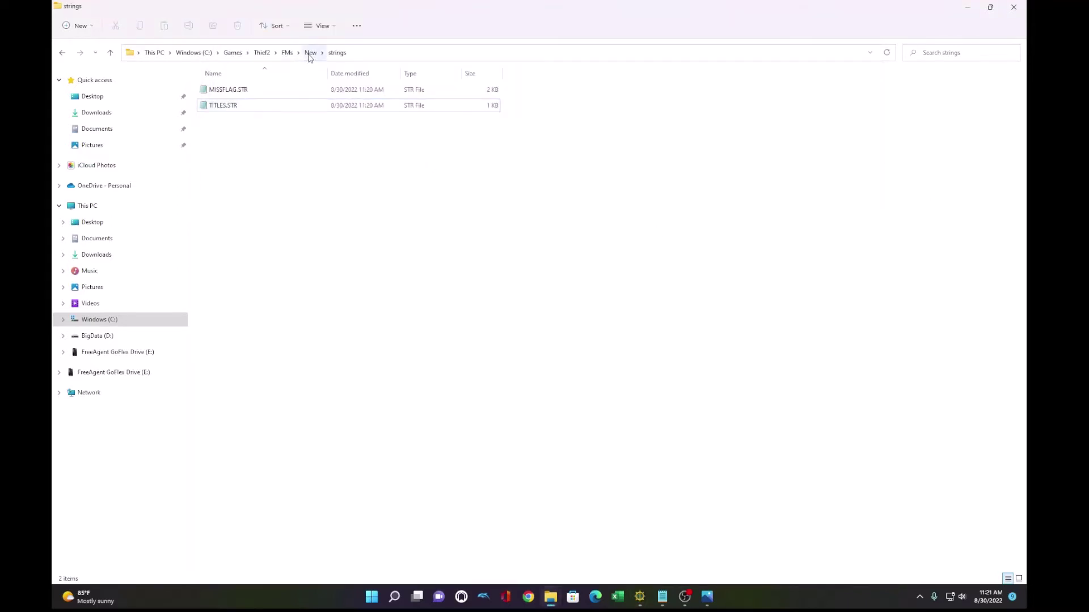
click(286, 52)
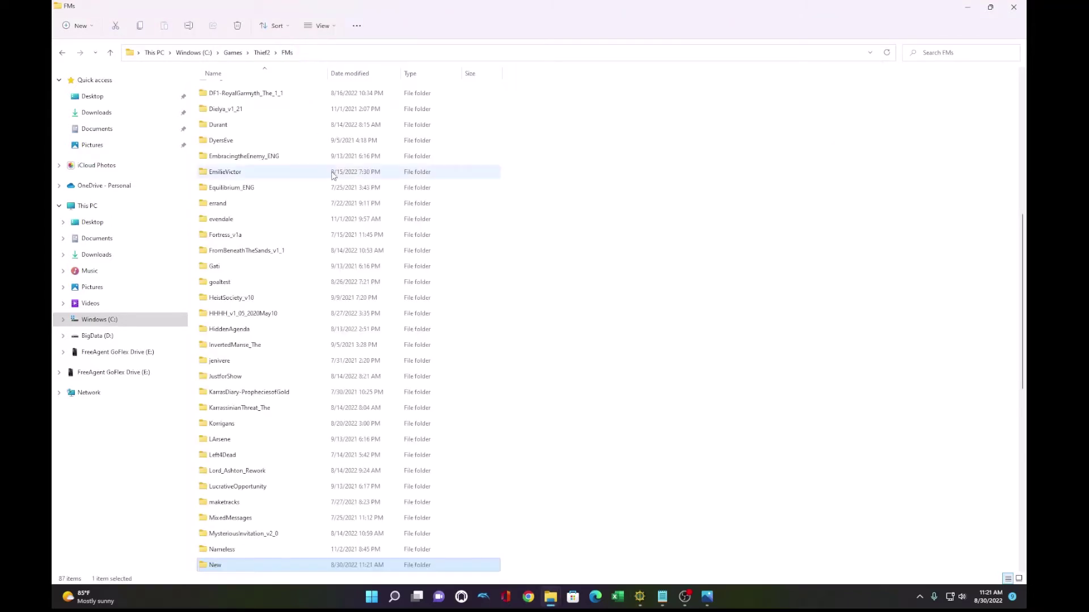
double_click(273, 565)
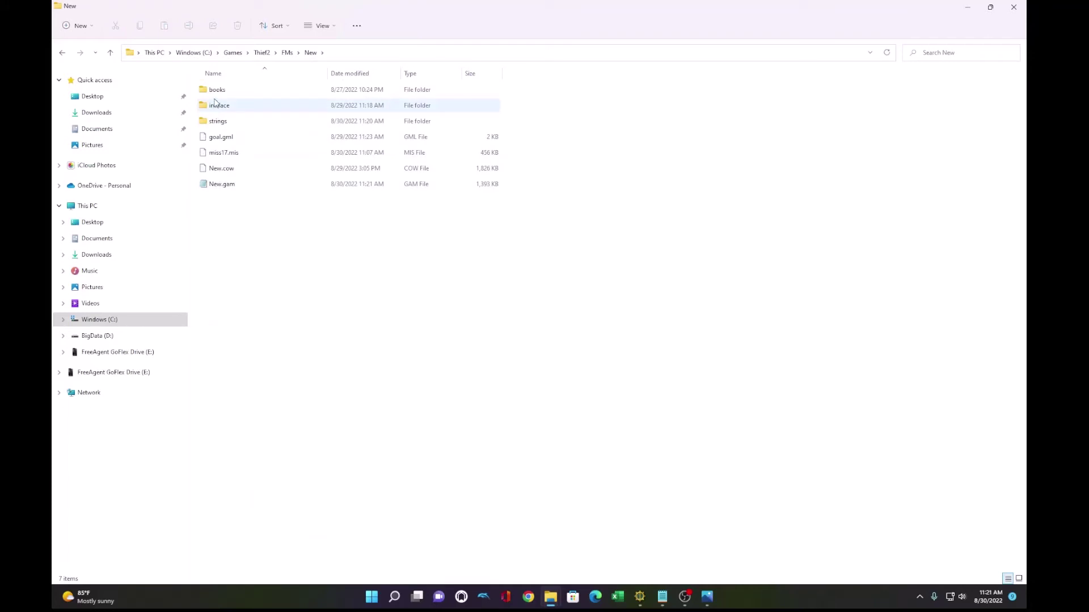
double_click(216, 105)
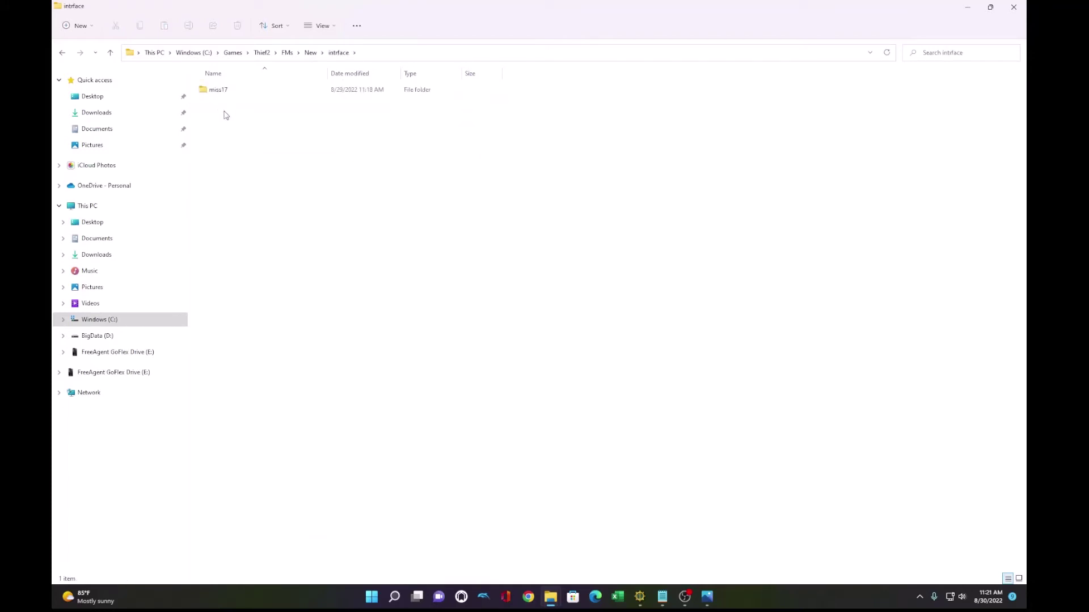
Step: Copy NEWGAME.STR from the Nameless mission's intrface folder
mouse_move(549, 607)
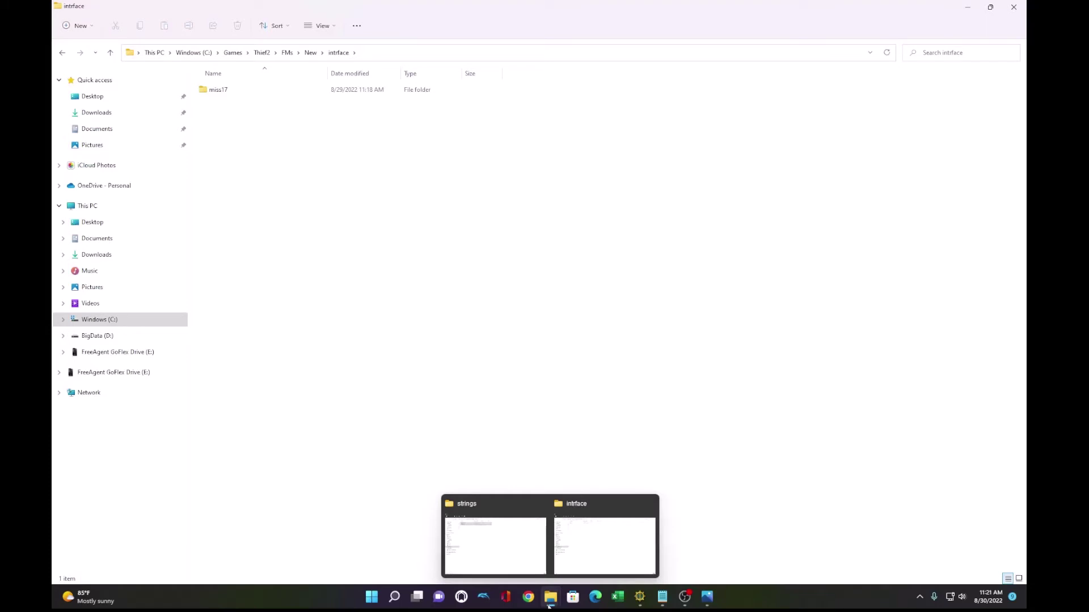
click(524, 567)
click(316, 52)
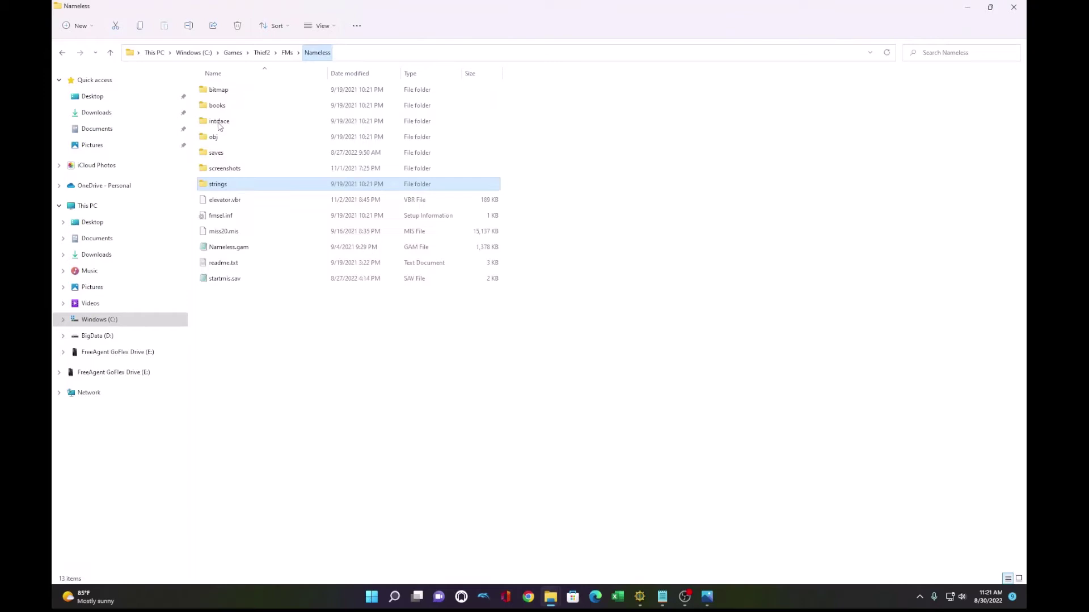
double_click(213, 122)
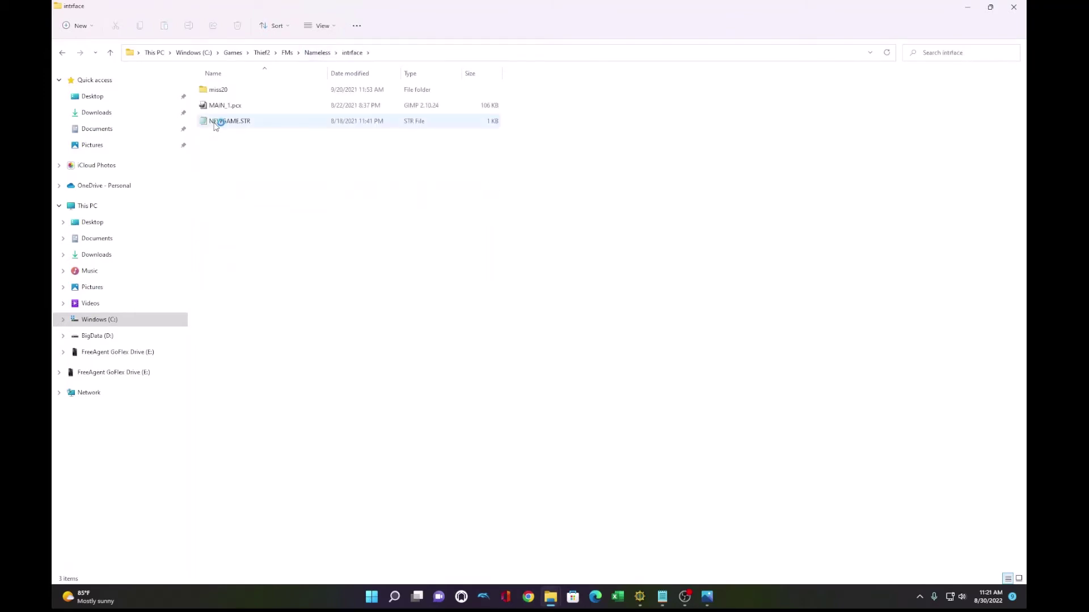
right_click(216, 121)
click(248, 136)
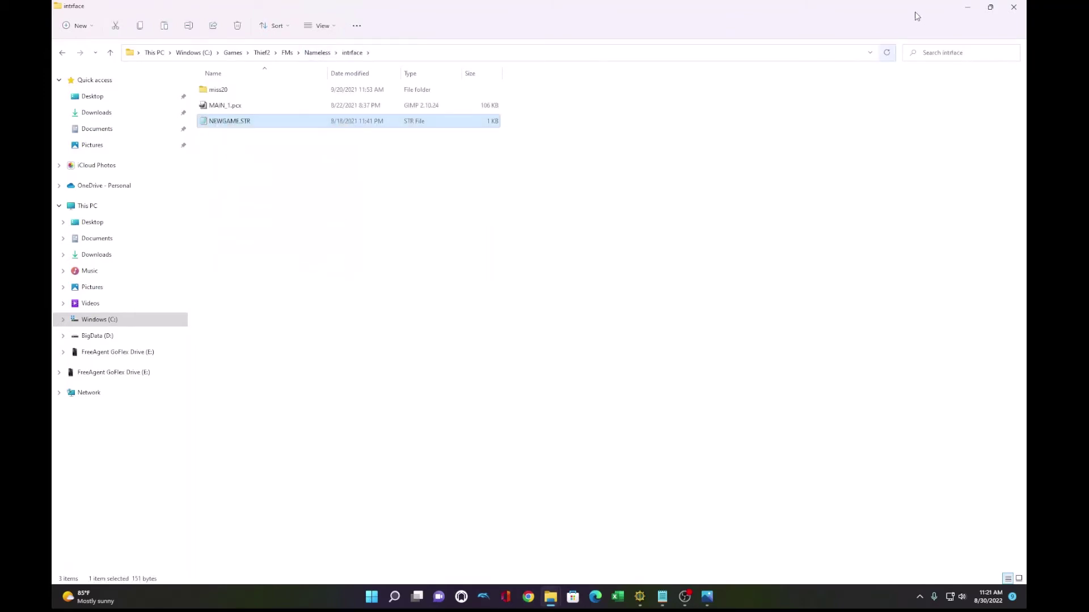
Step: Paste NEWGAME.STR into the New intrface folder and open it in Notepad
click(967, 6)
right_click(356, 201)
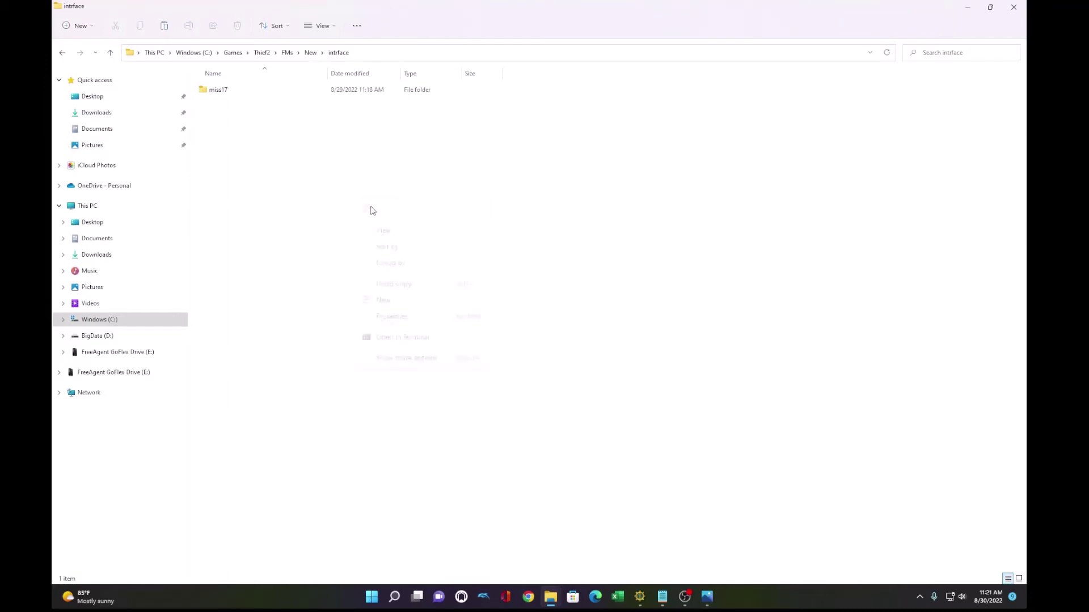
click(370, 211)
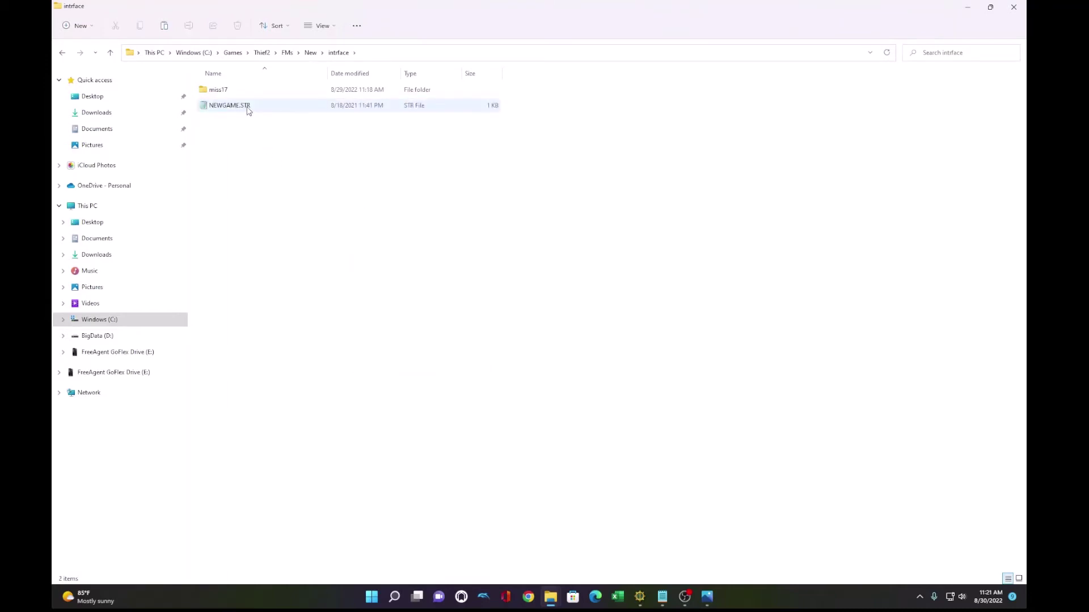
double_click(248, 105)
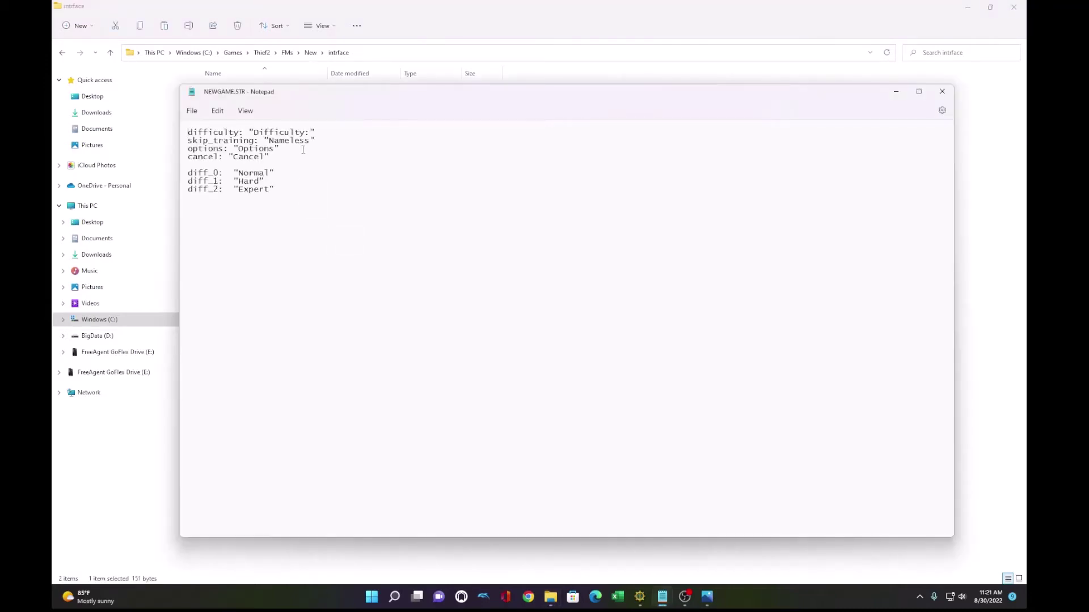
Step: Change skip_training from Nameless to New, save NEWGAME.STR, and return to the New folder
drag(311, 140, 267, 141)
text(New)
drag(277, 189, 188, 172)
click(244, 207)
key(alt+f)
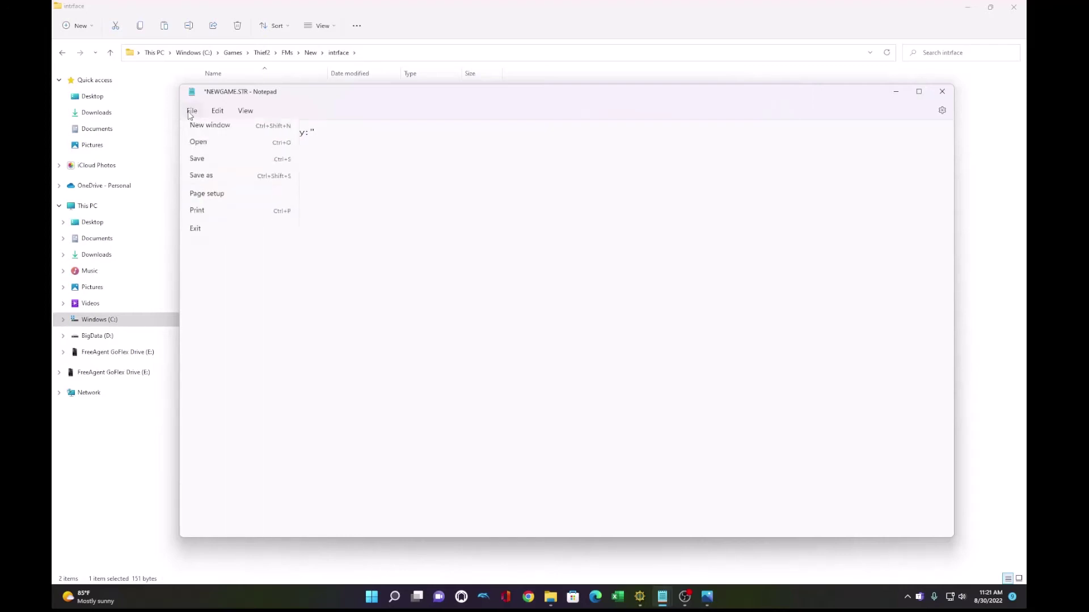
key(s)
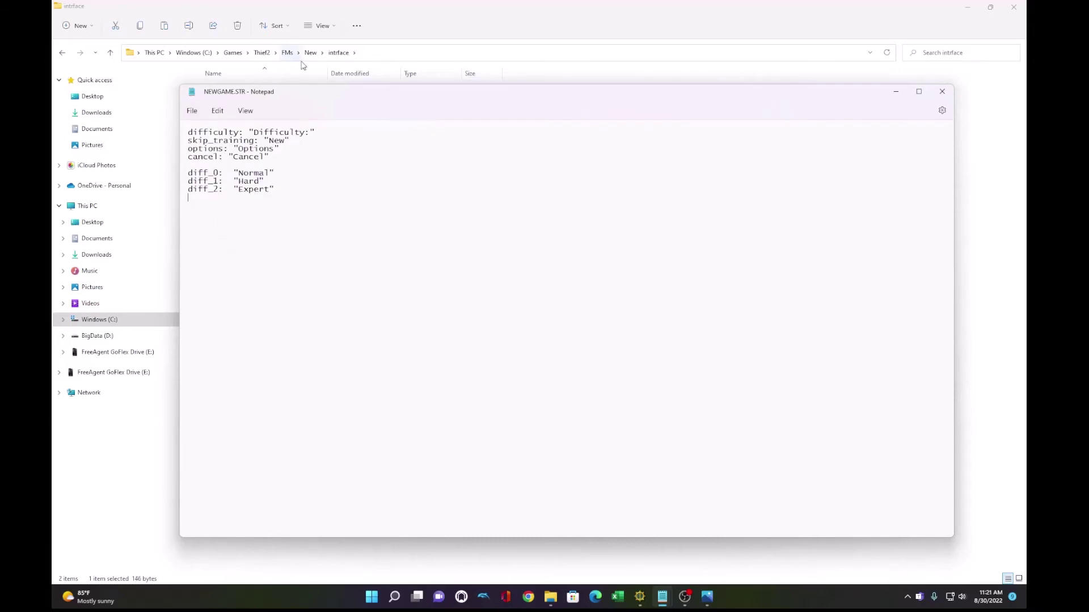
click(311, 54)
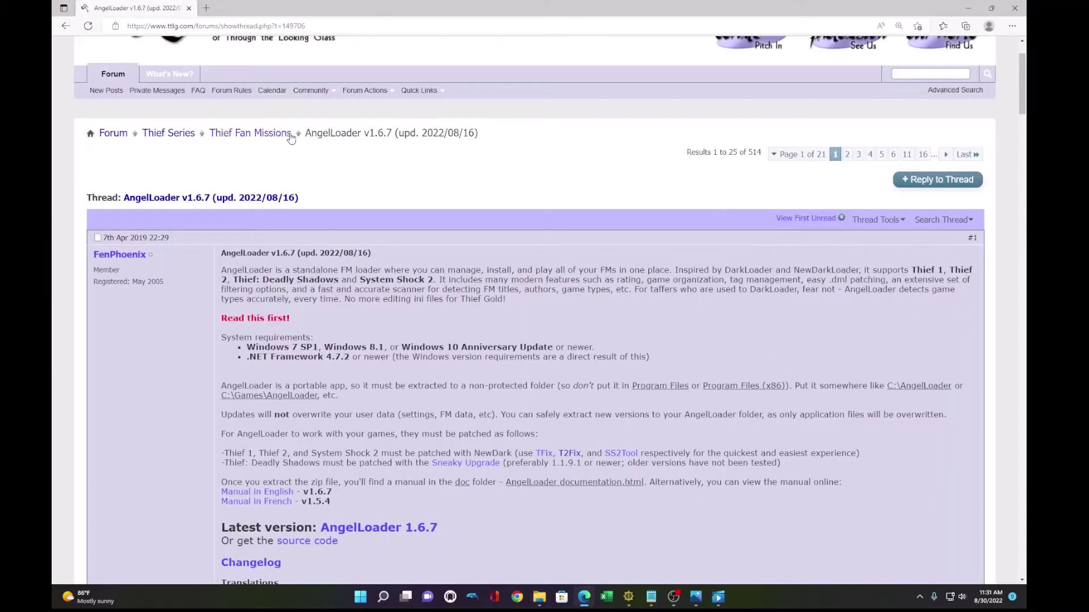
Step: Scroll the AngelLoader v1.6.7 thread to its Latest version, Translations and Mirrors sections
drag(306, 133, 365, 134)
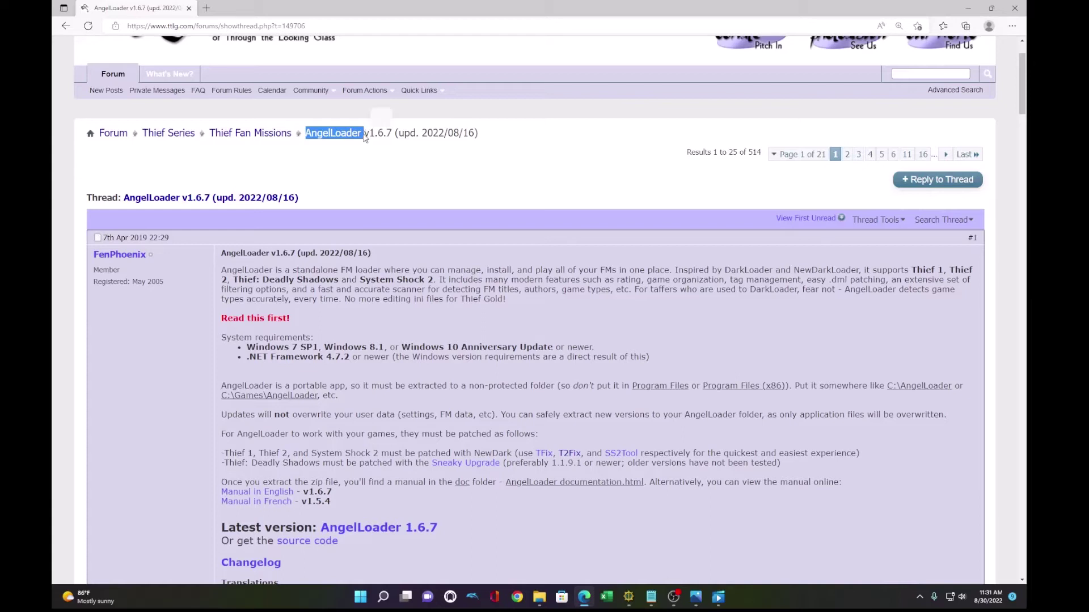
click(322, 149)
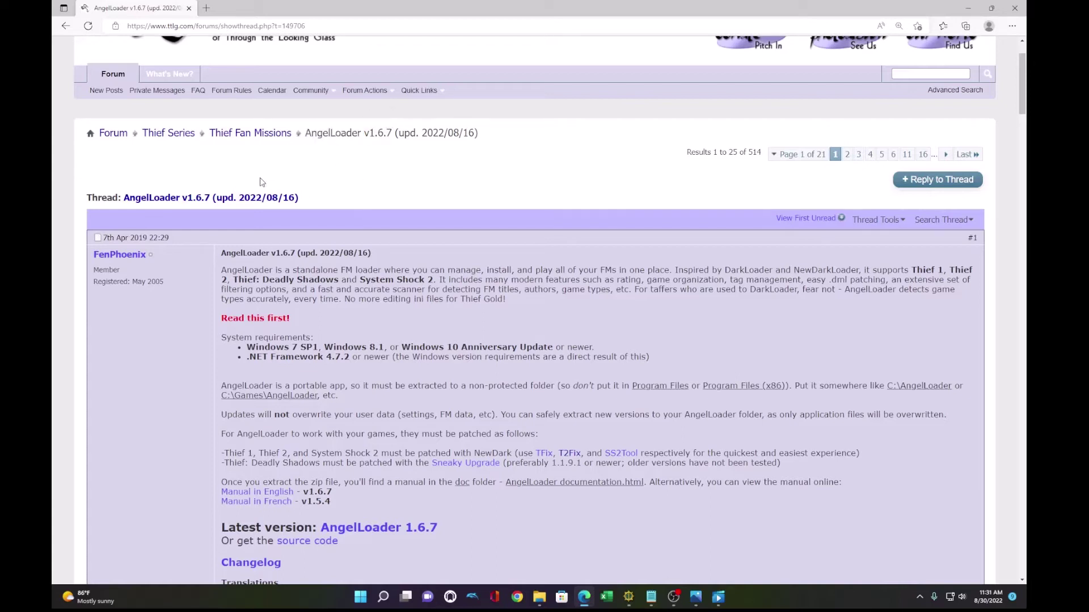
scroll(247, 179, up, 2)
scroll(179, 124, down, 3)
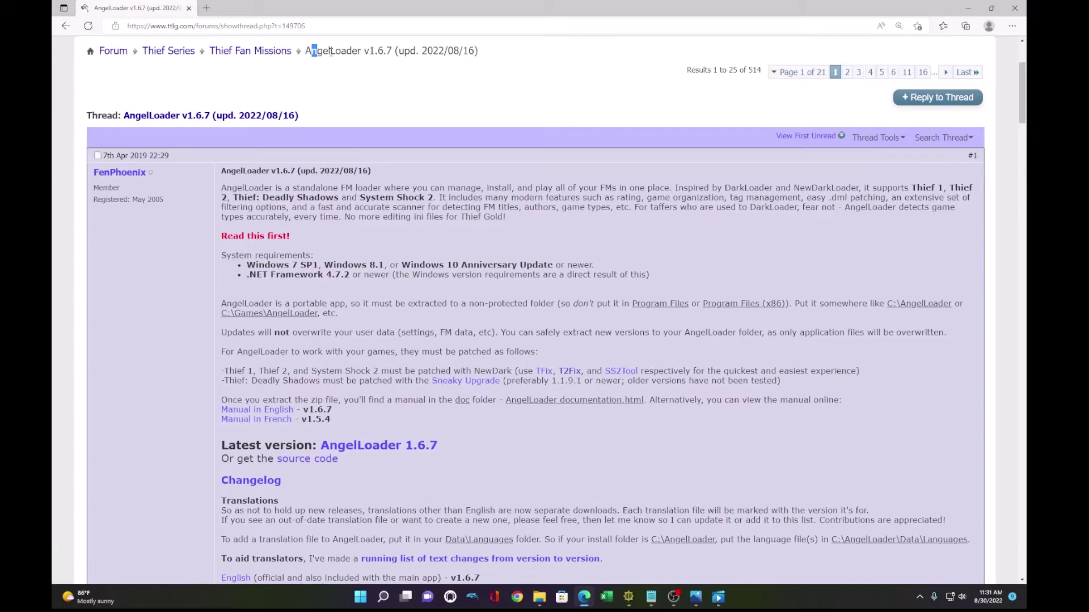
drag(312, 51, 422, 51)
scroll(454, 261, down, 4)
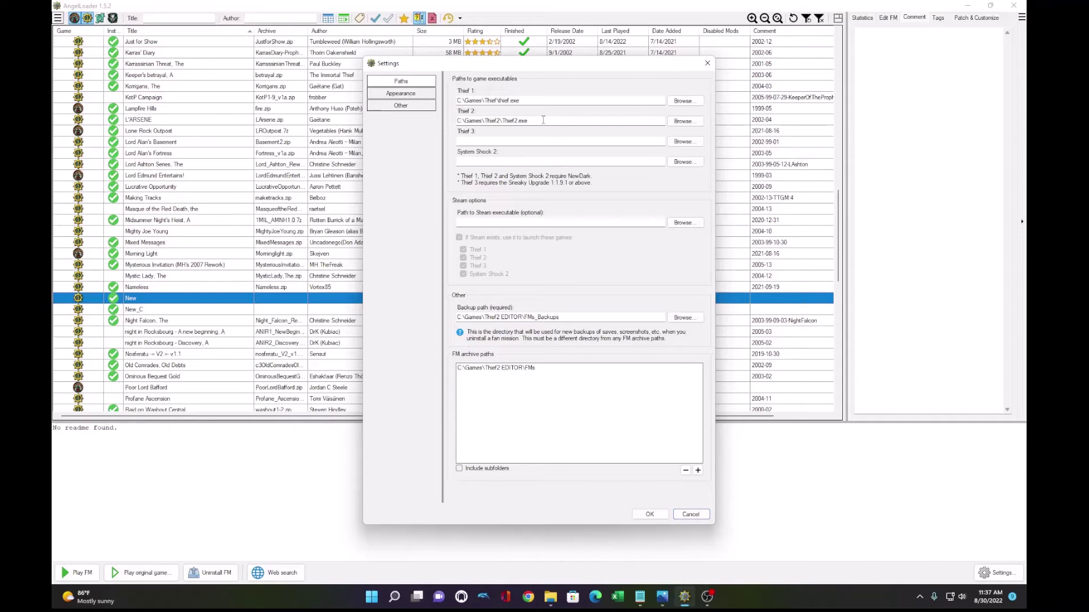
Step: Point out the Thief 2 executable path and the C:\Games\Thief2 EDITOR\FMs archive path
drag(543, 119, 456, 121)
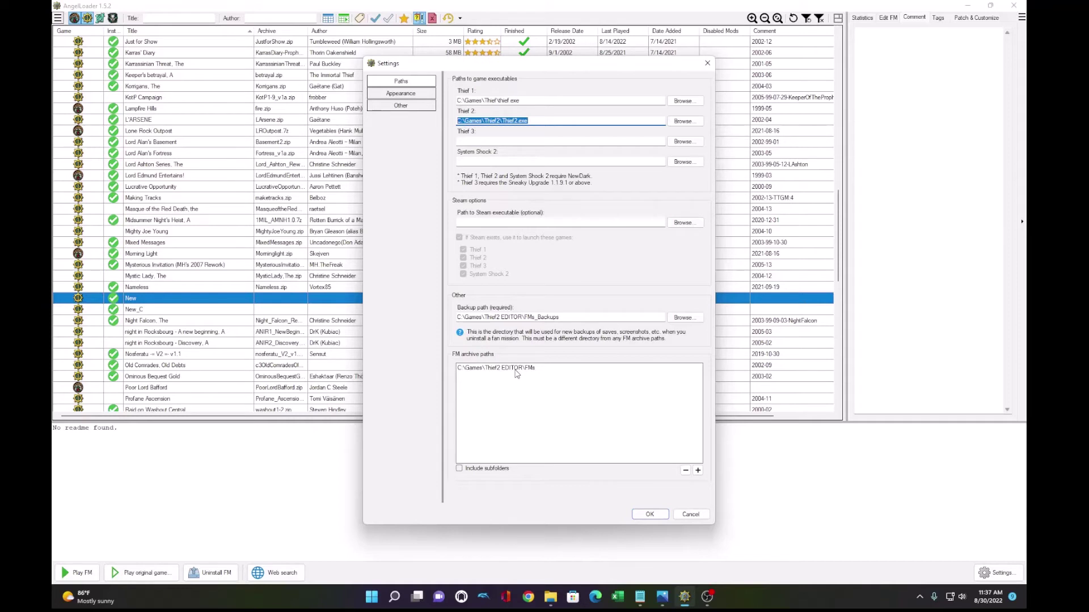
click(516, 369)
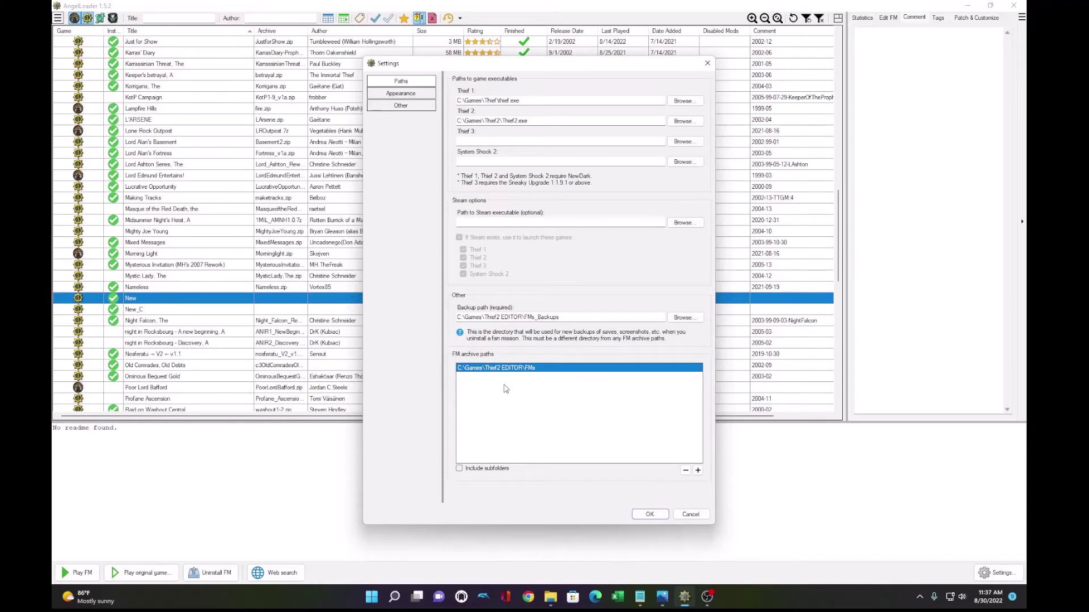
Step: Close AngelLoader's Settings and copy the New mission folder from Thief2\FMs
click(692, 513)
mouse_move(559, 600)
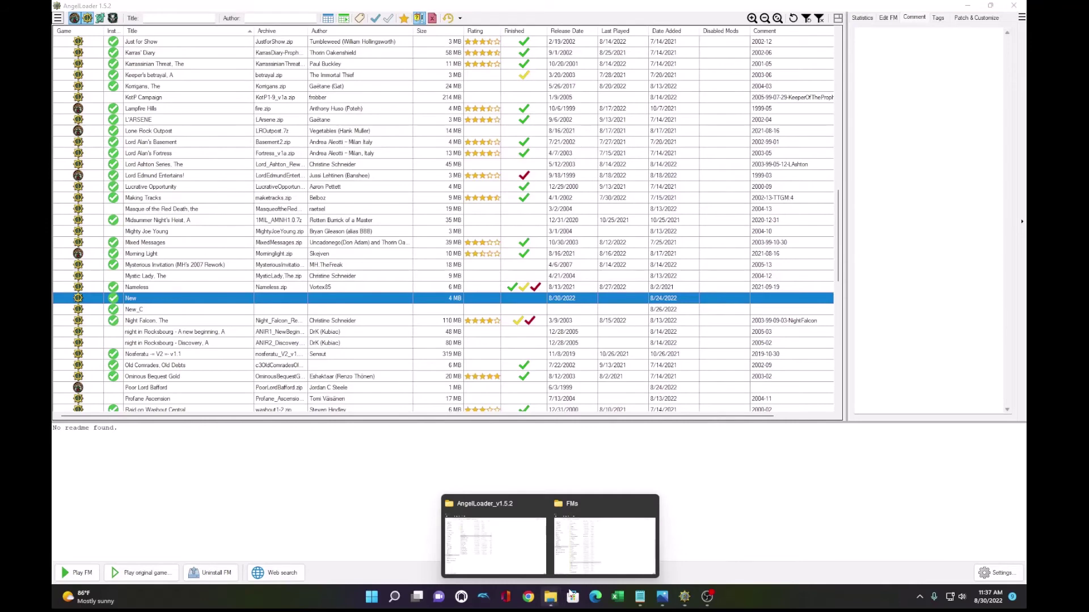
click(604, 544)
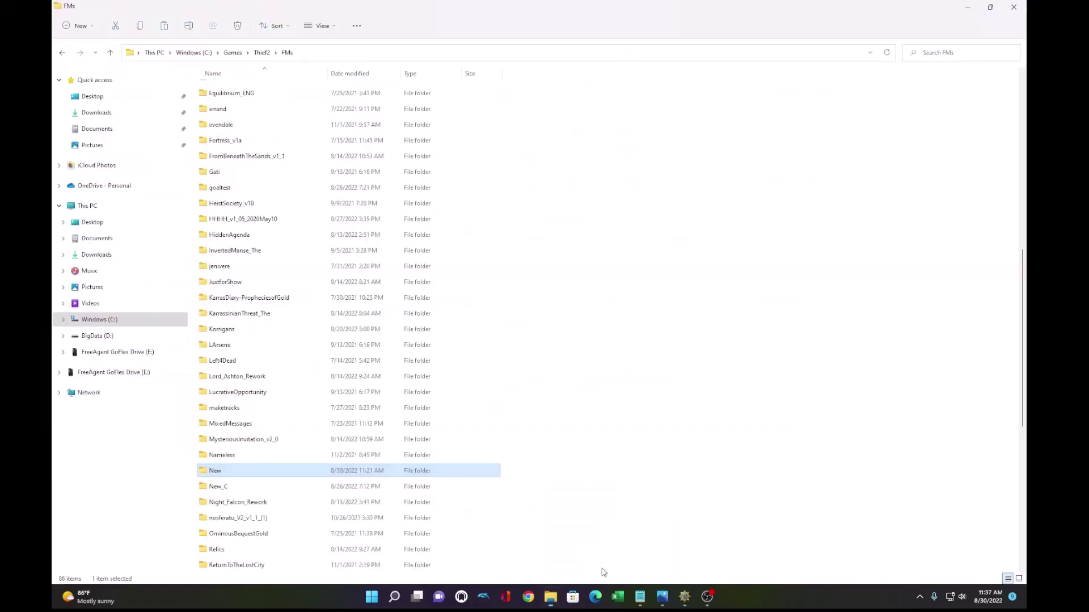
right_click(307, 471)
click(359, 477)
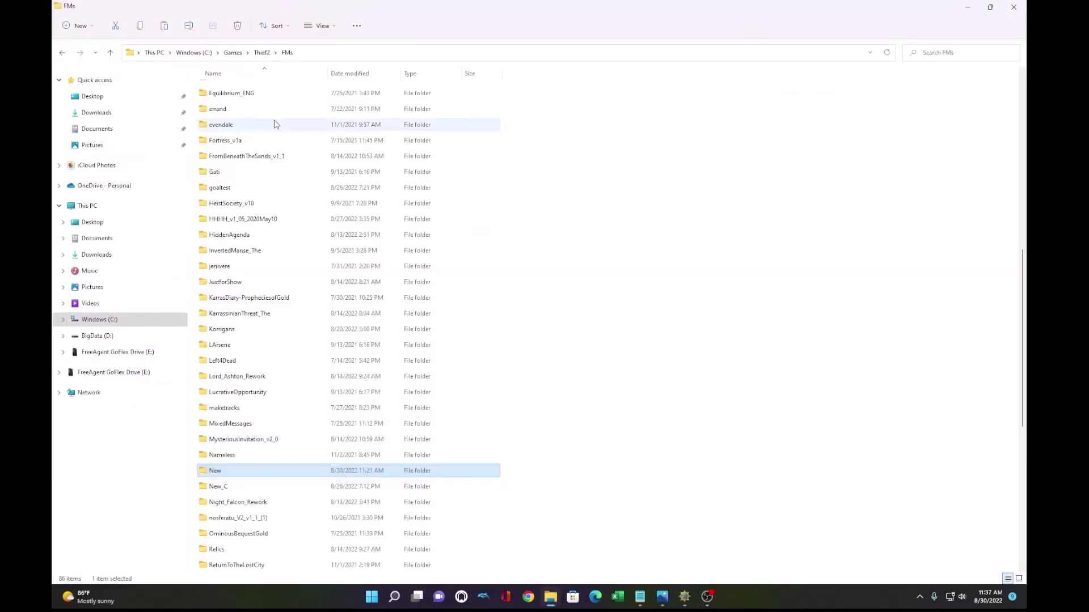
Step: Paste the New folder into C:\Games\Thief2 EDITOR\FMs and locate it at the top
click(265, 53)
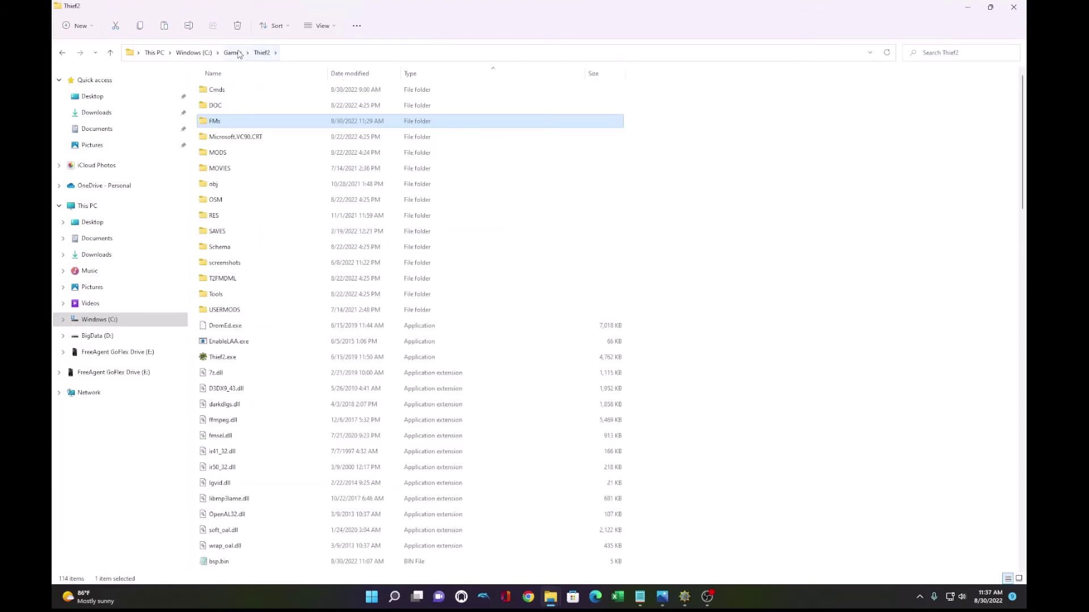
click(238, 53)
double_click(233, 376)
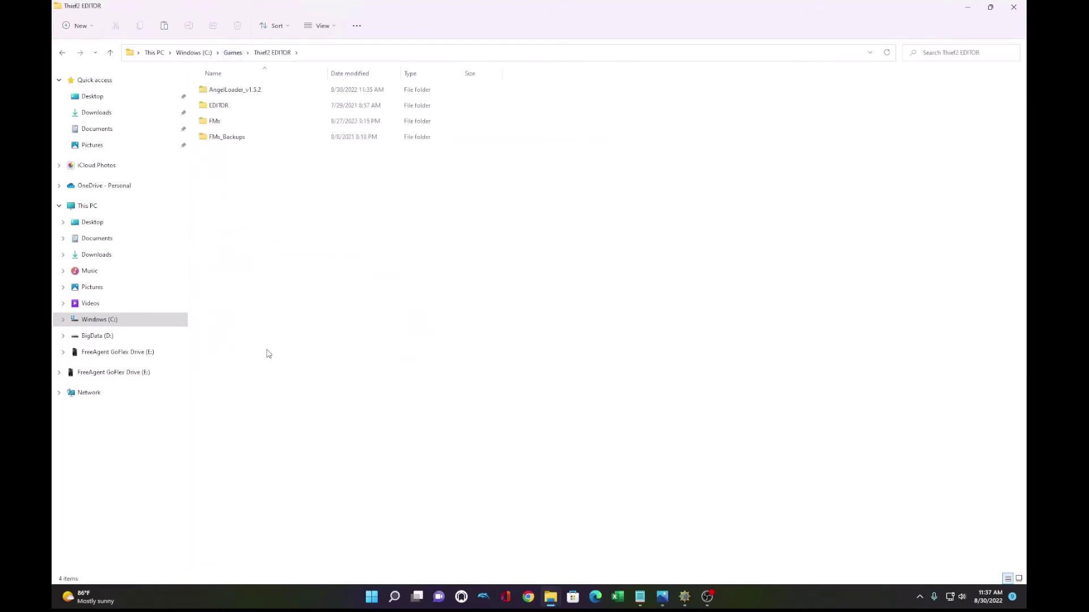
double_click(215, 122)
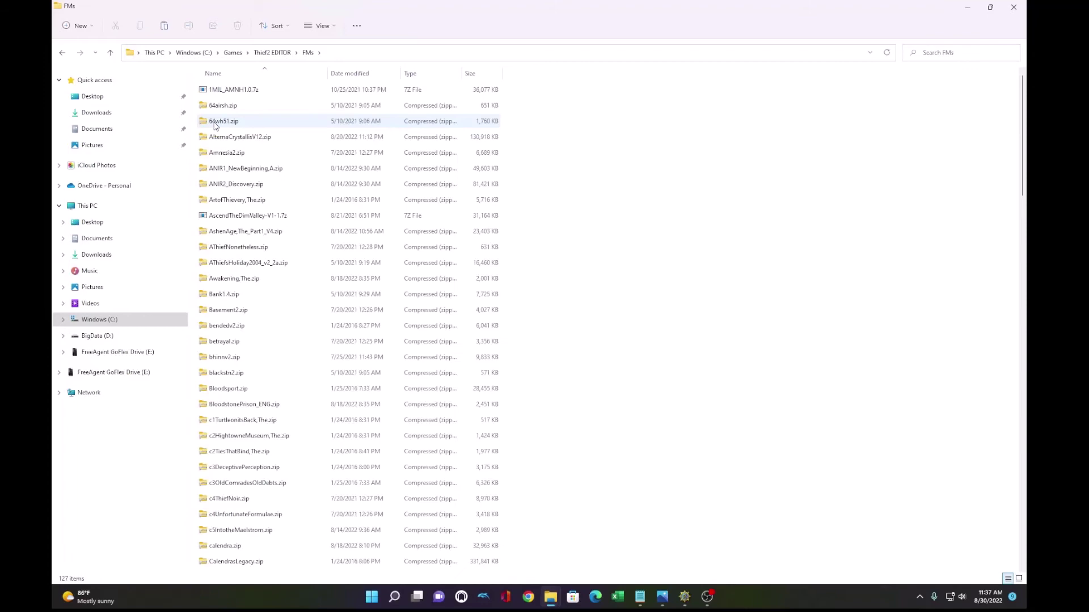
scroll(583, 397, down, 15)
right_click(706, 335)
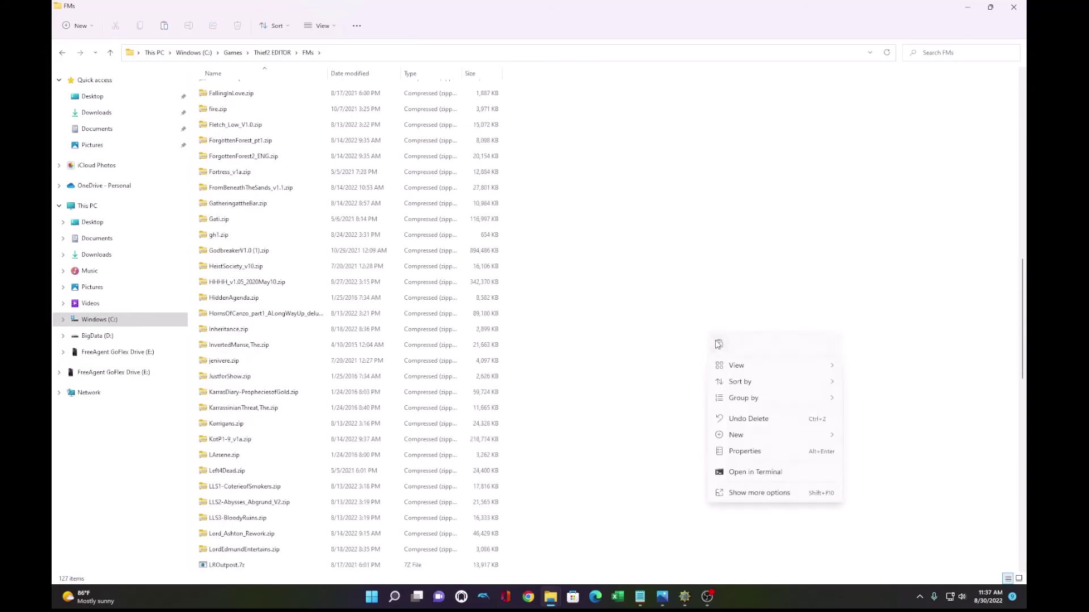
click(715, 346)
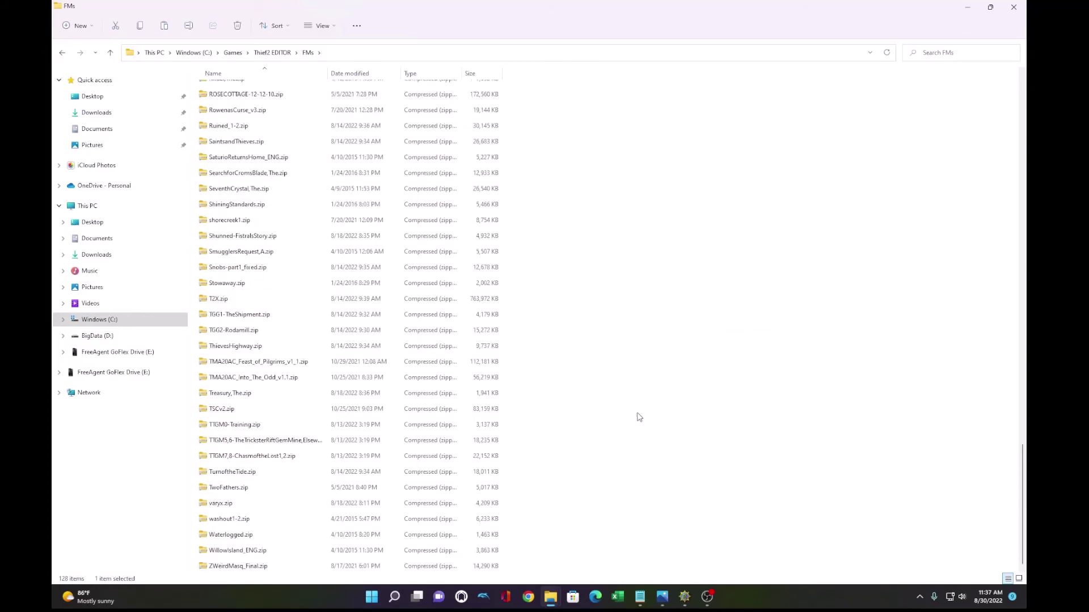
scroll(645, 450, up, 20)
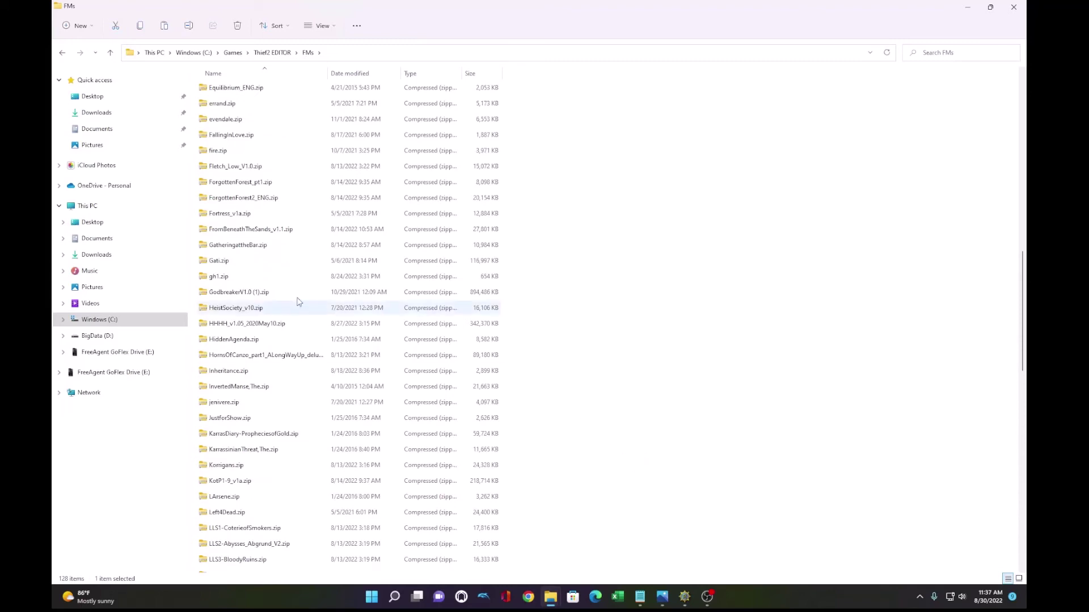
click(363, 293)
key(Home)
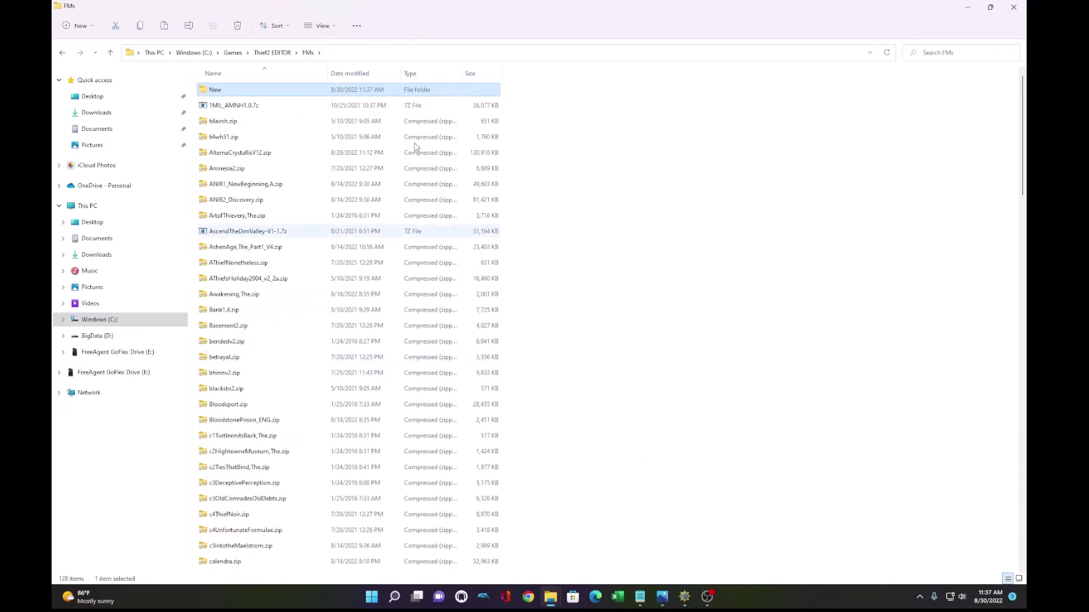
Step: Delete New.cow and goal.gml from the copied New folder
double_click(223, 92)
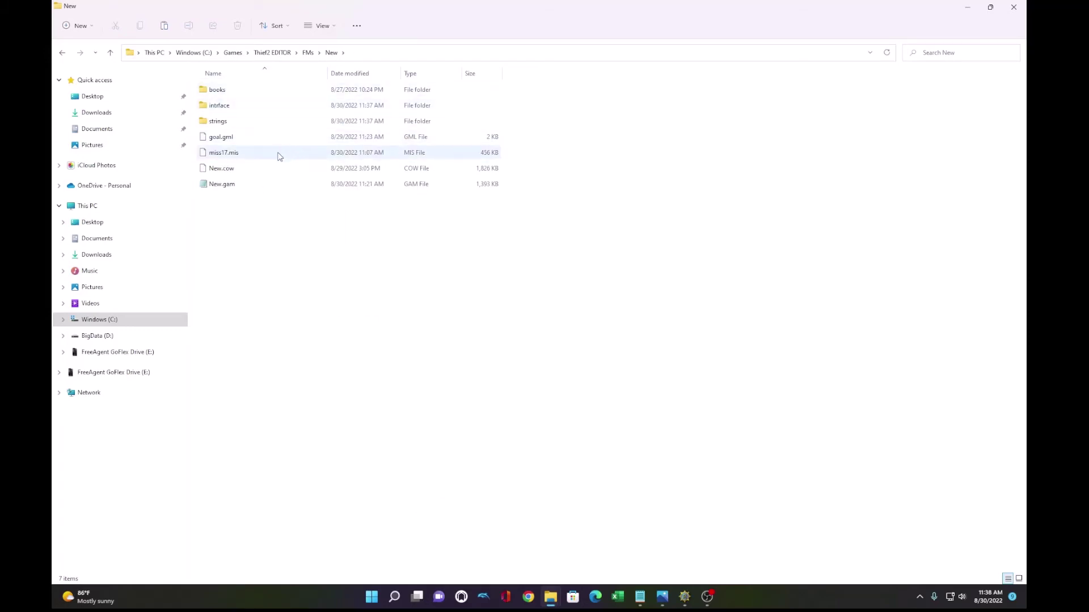
click(217, 169)
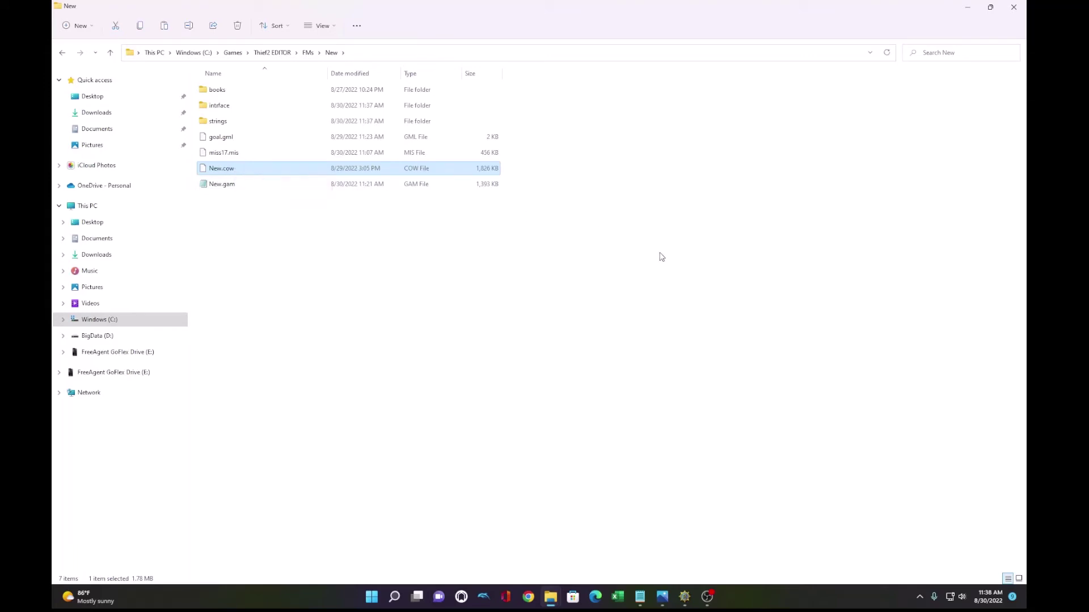
key(Delete)
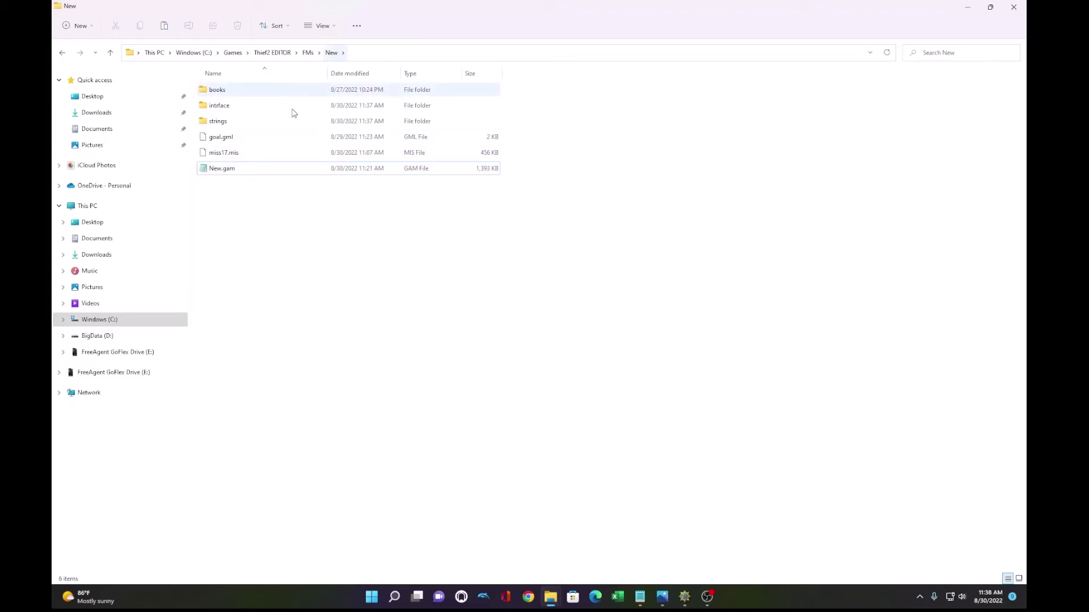
click(222, 141)
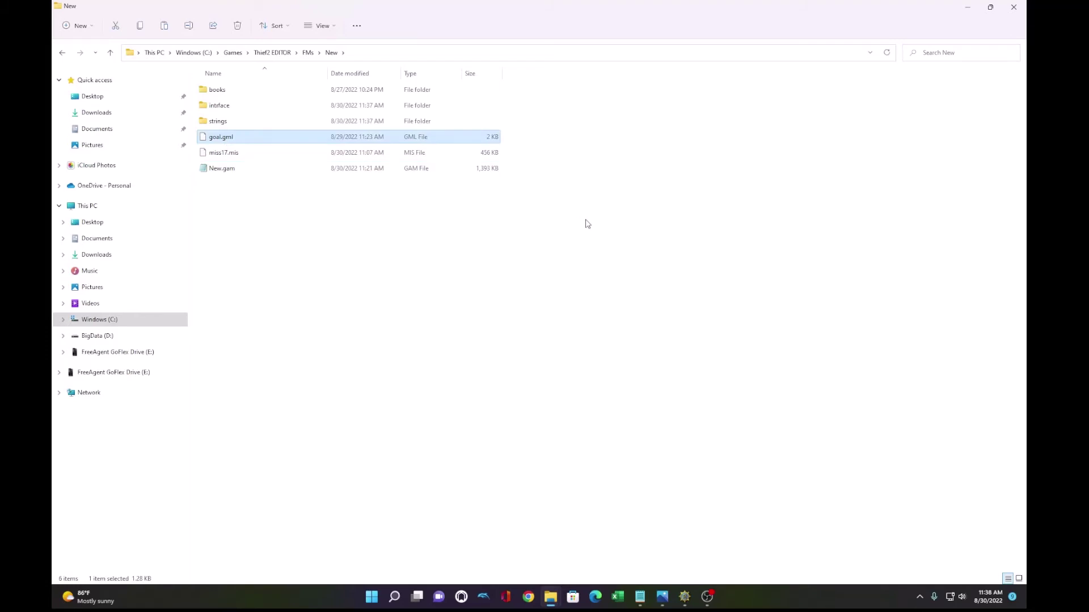
key(Delete)
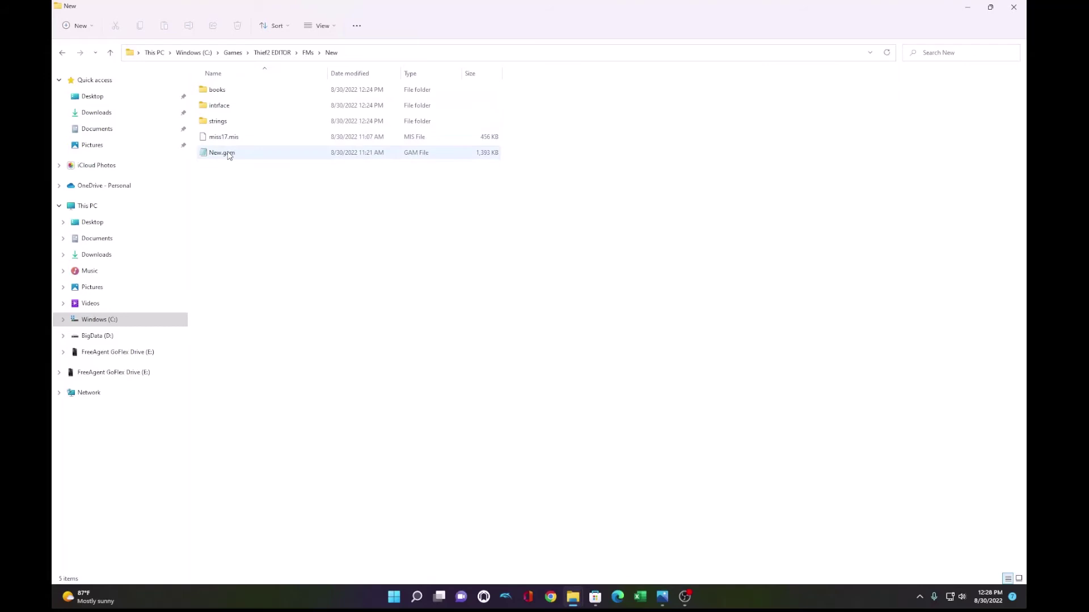
Step: Compress the New folder's five items into New.zip and check its contents
click(228, 152)
shift+click(221, 96)
right_click(221, 96)
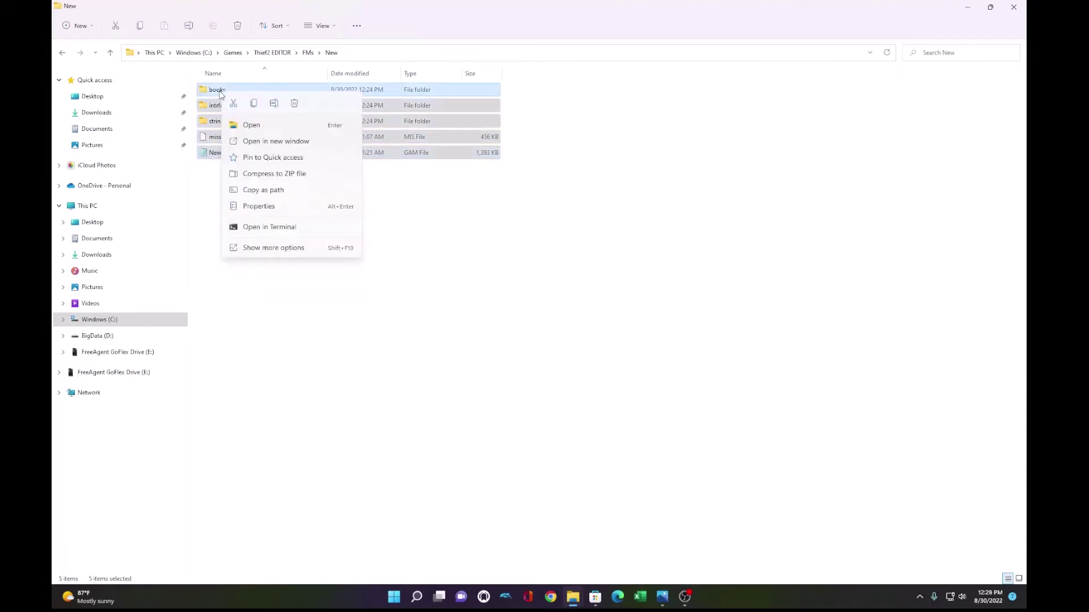
click(273, 175)
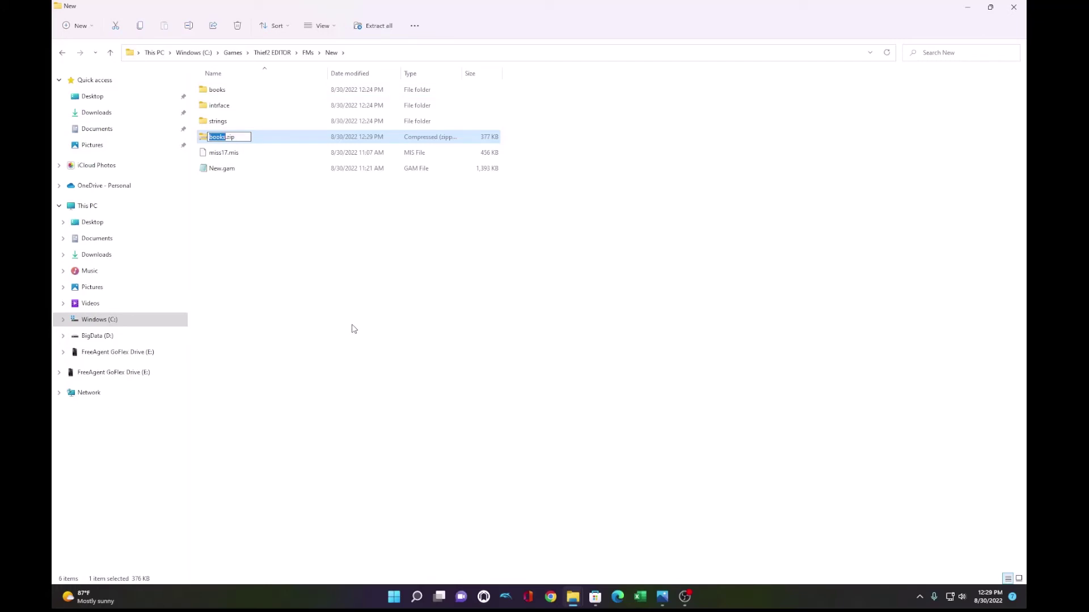
text(New)
key(Return)
click(479, 289)
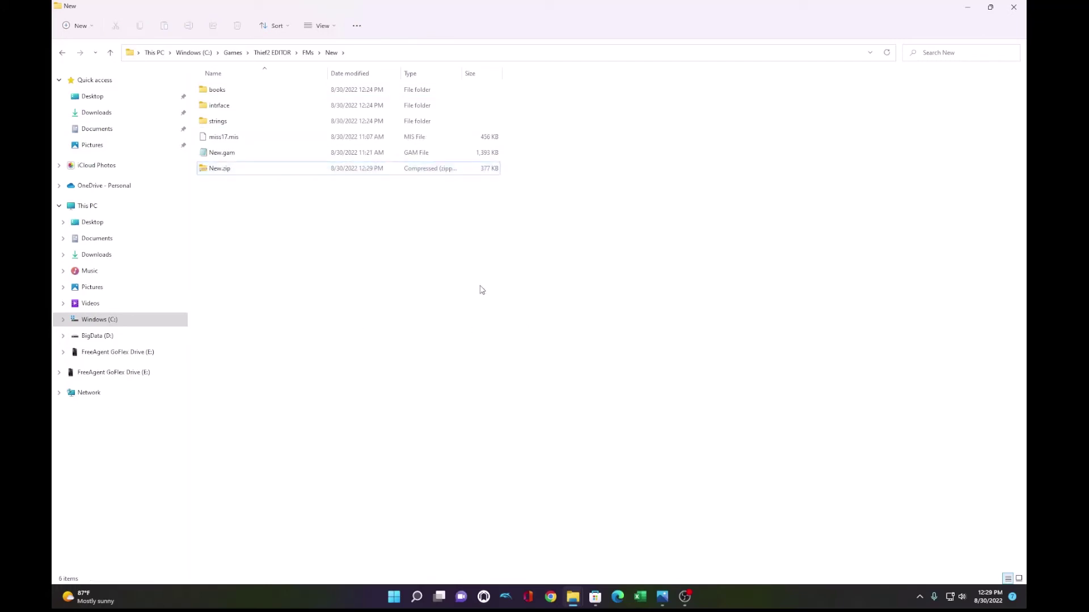
double_click(267, 169)
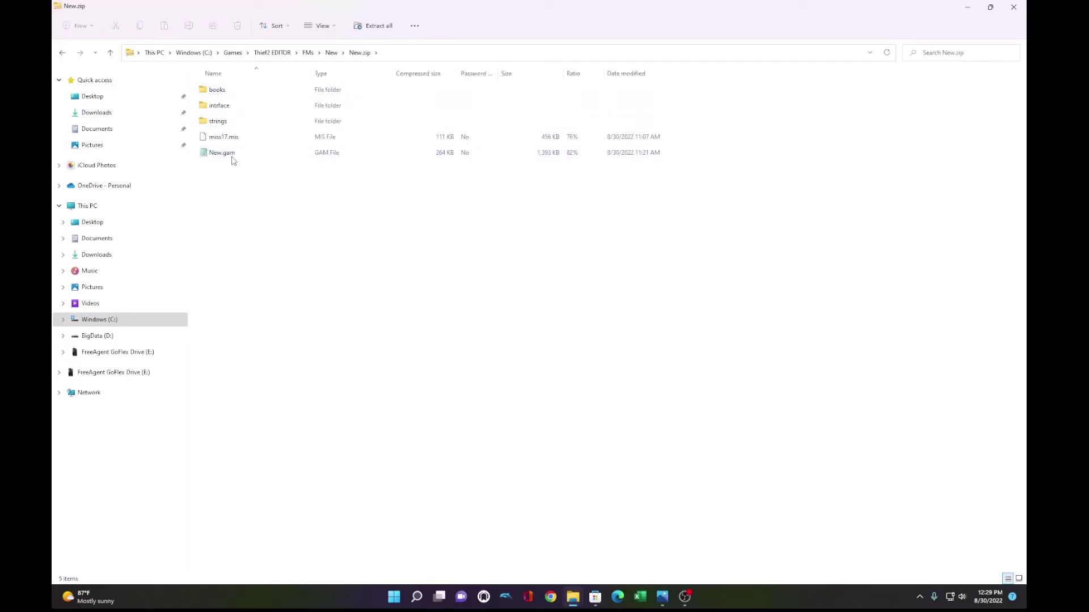
Step: Paste New.zip into the Thief2 EDITOR FMs folder and delete the unzipped New folder
click(63, 53)
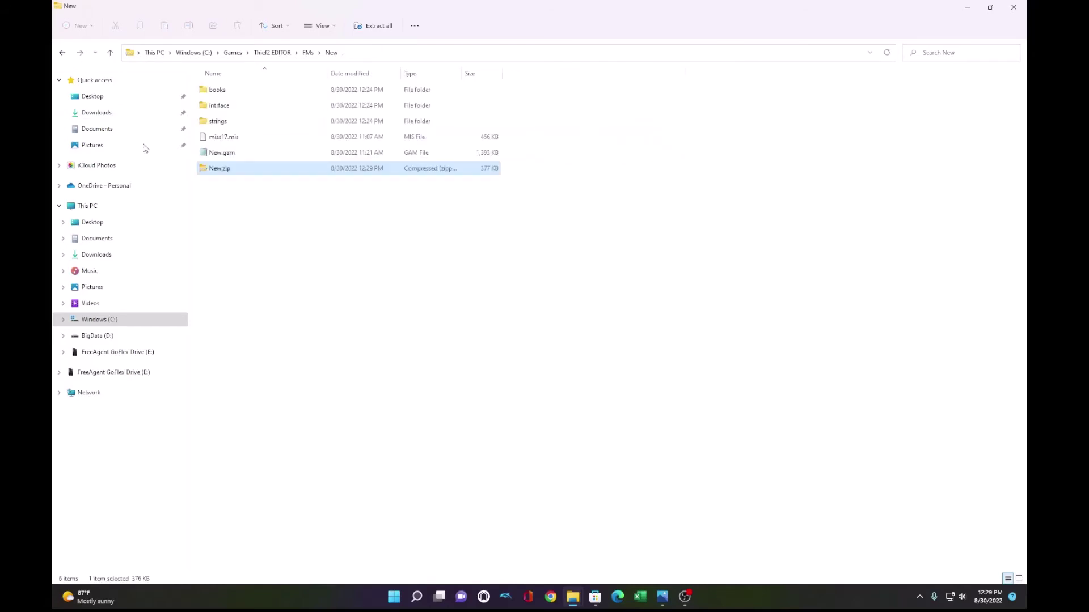
right_click(214, 179)
key(Escape)
click(62, 53)
right_click(764, 274)
click(777, 284)
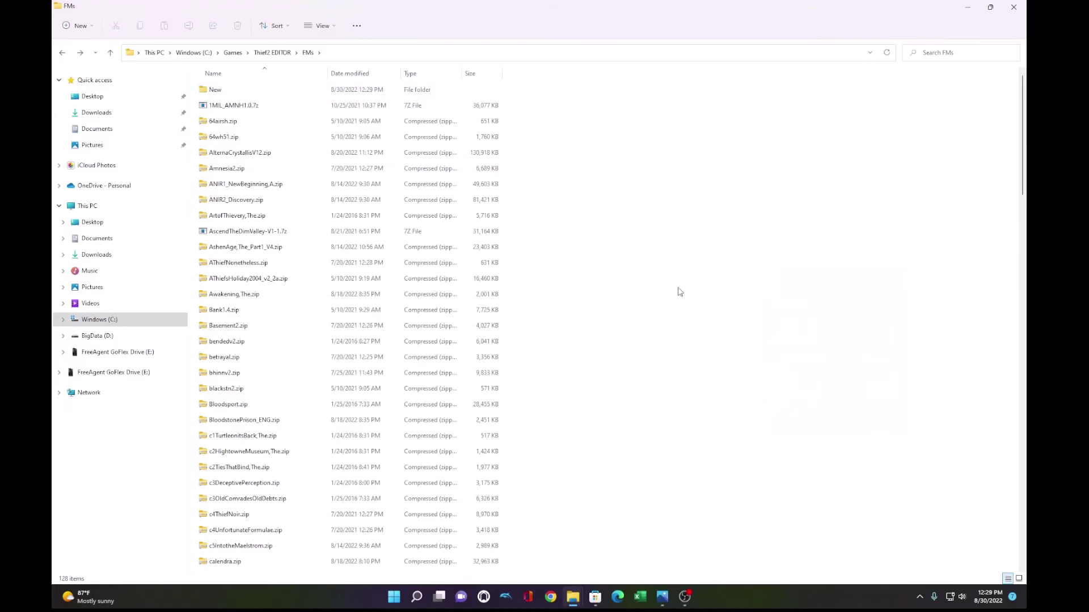
scroll(347, 312, up, 20)
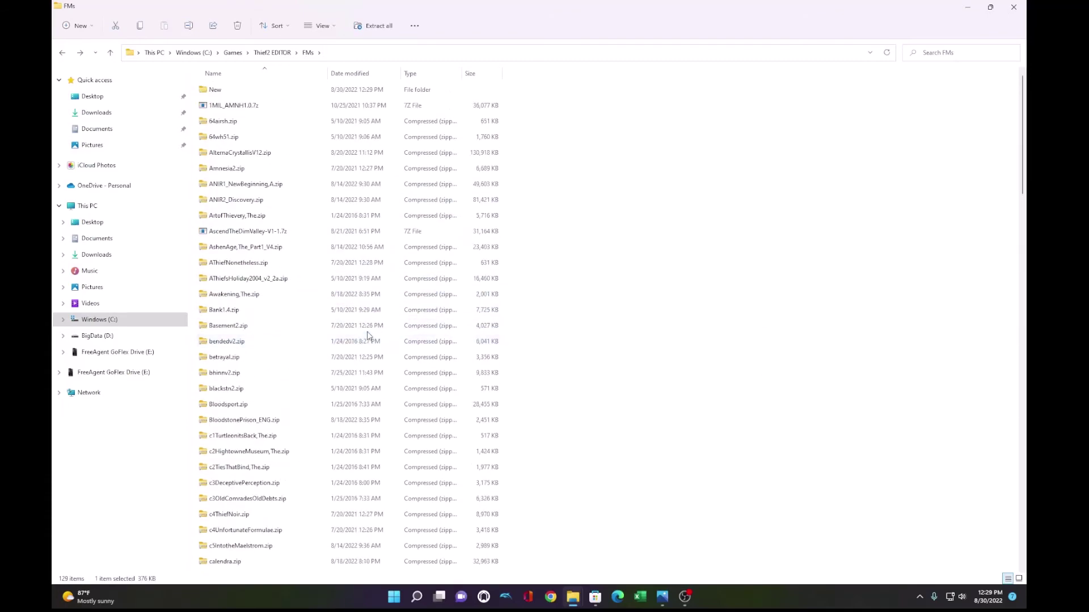
click(219, 89)
key(Delete)
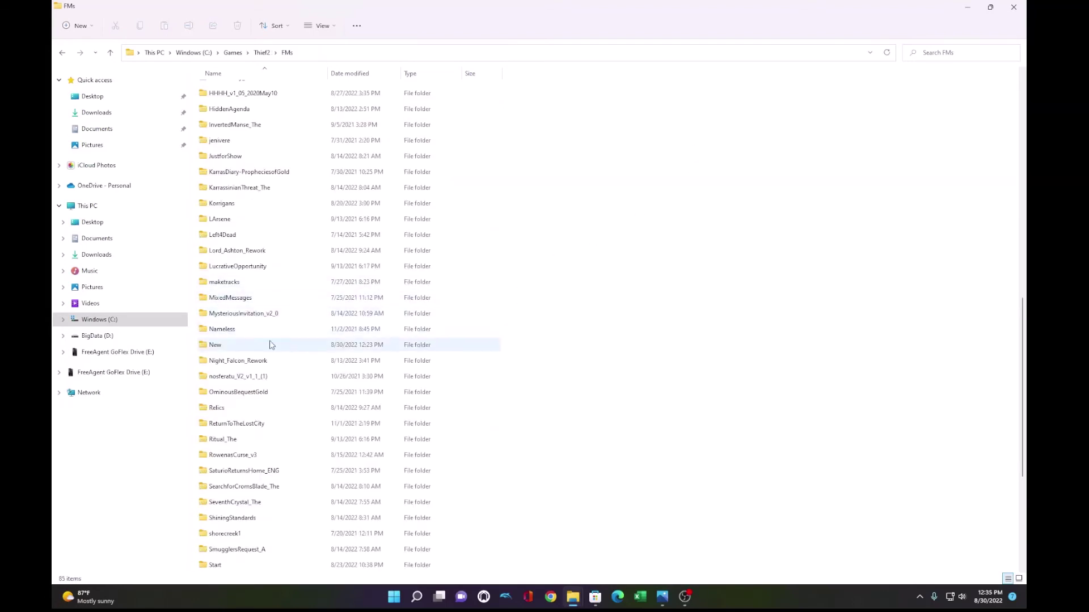
Step: Rename the working New folder to 'New - Dev', then search Windows for AngelLoader
mouse_move(217, 352)
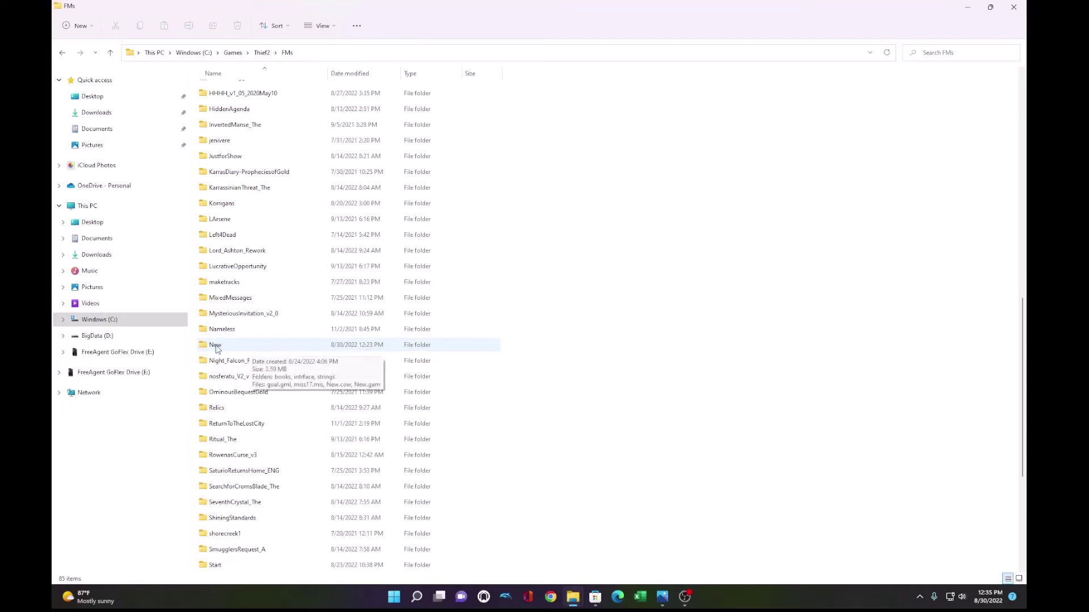
right_click(216, 348)
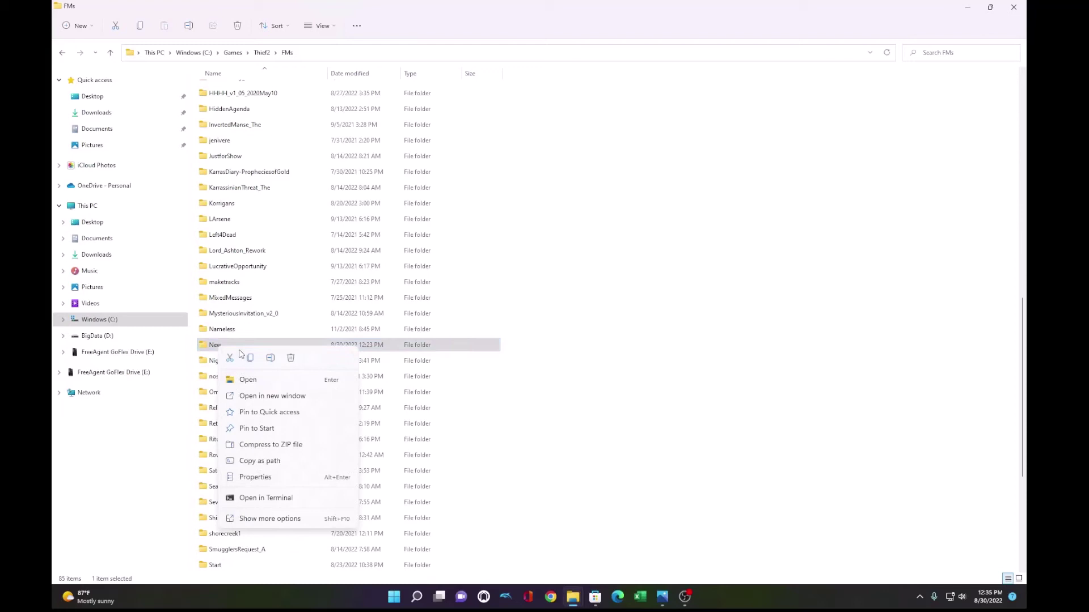
click(270, 358)
click(231, 345)
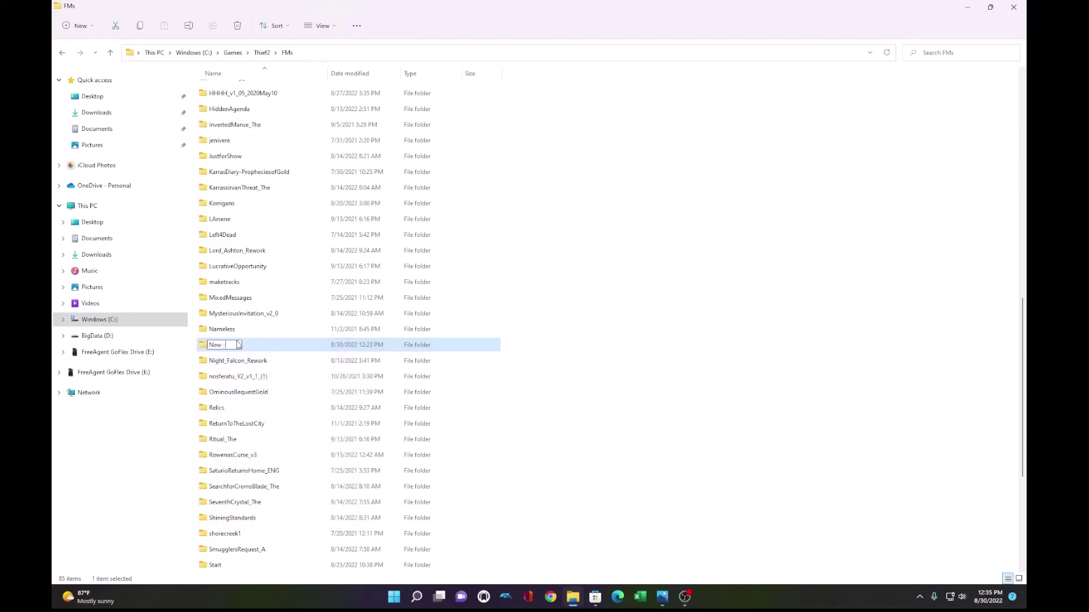
text(- De)
click(576, 418)
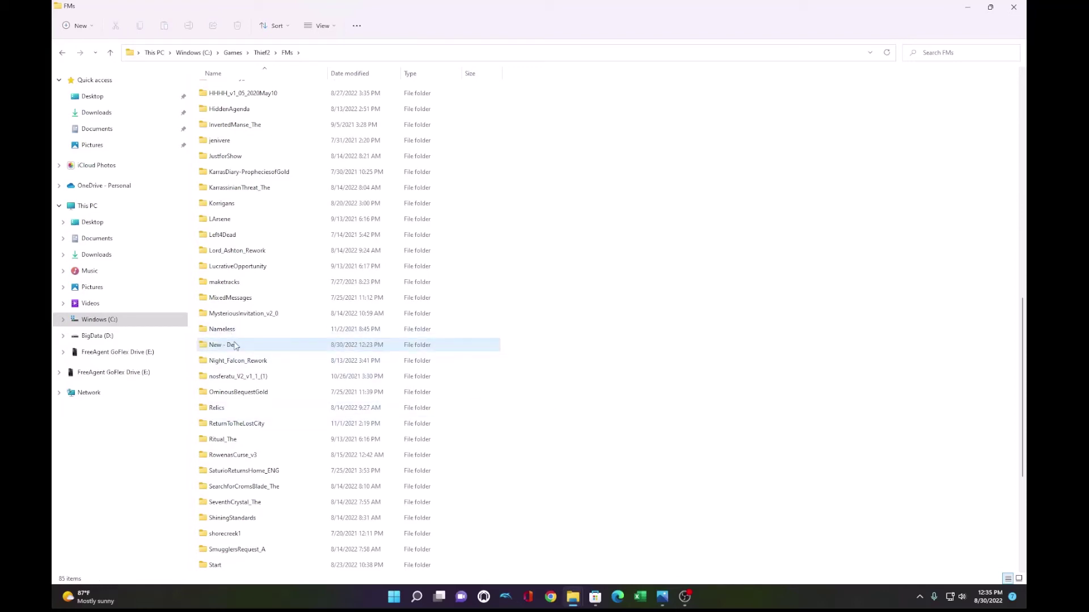
click(390, 598)
text(angel)
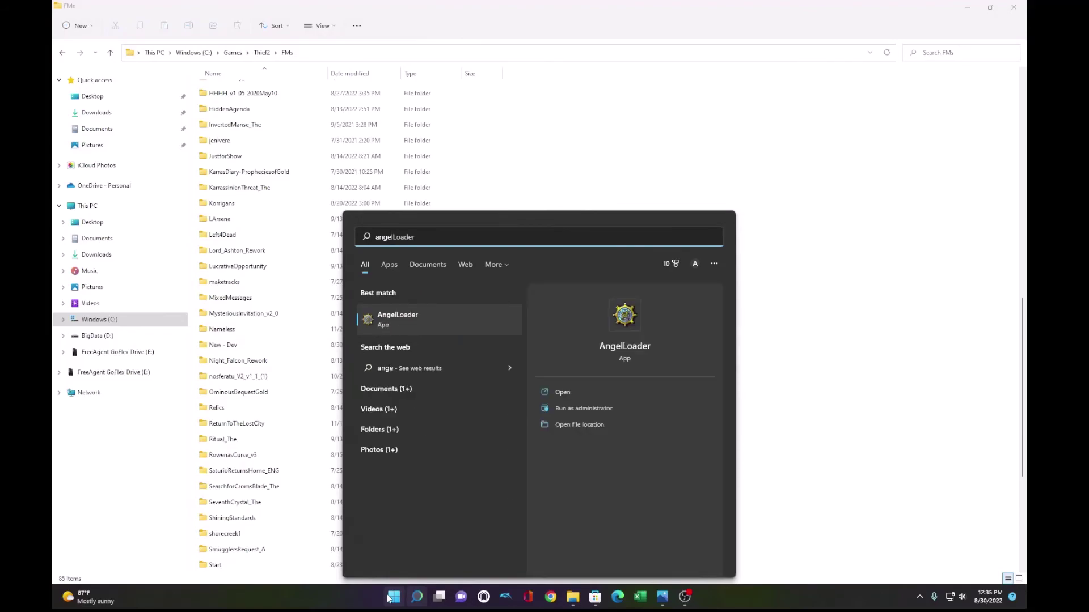
Step: Launch AngelLoader and install the New fan mission from New.zip
key(Return)
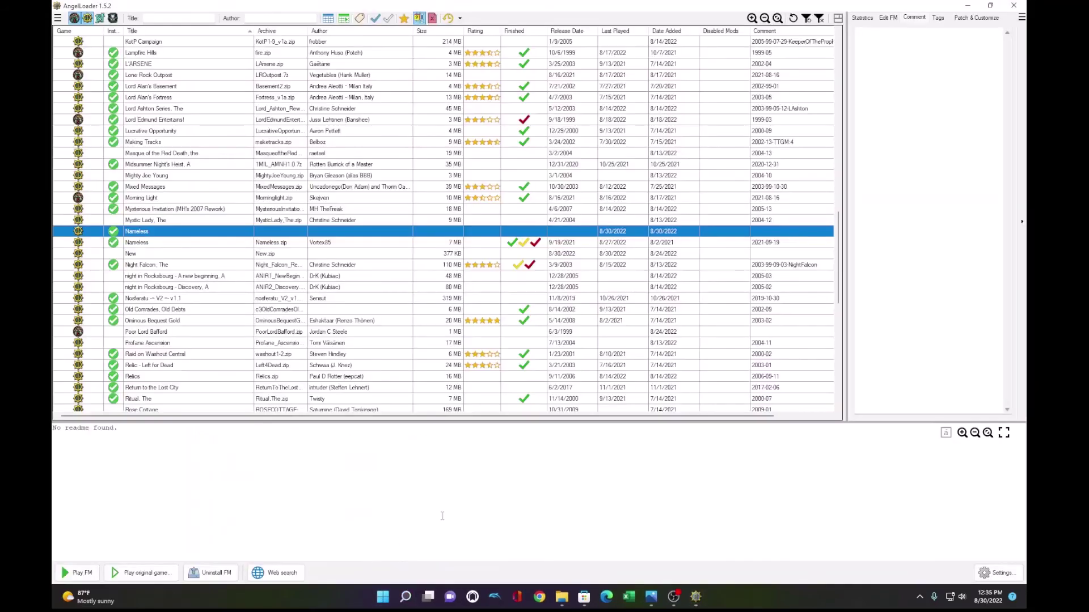
scroll(257, 312, up, 5)
scroll(263, 327, down, 6)
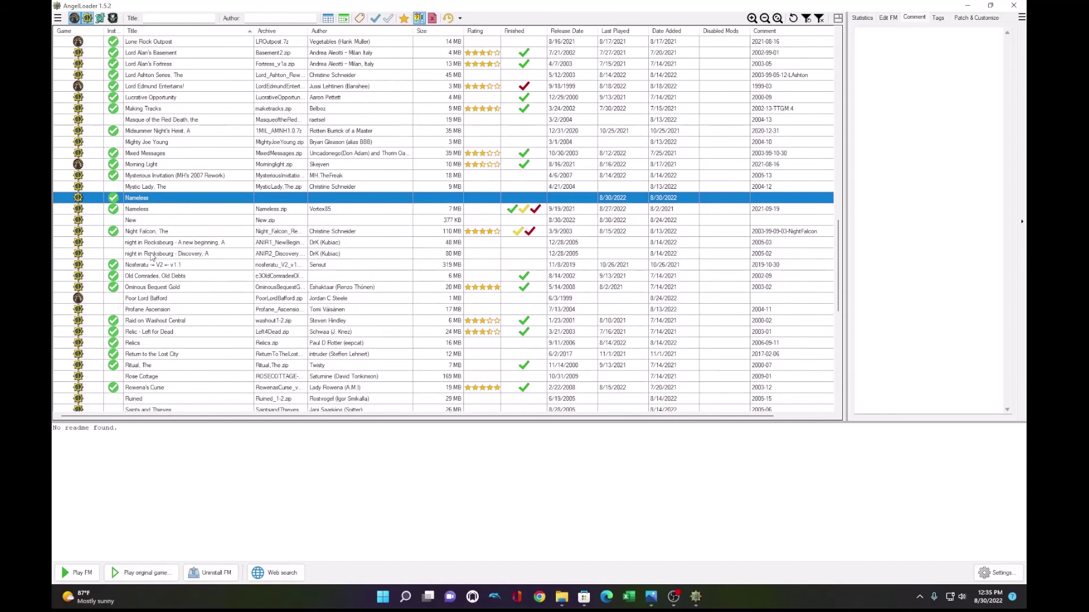
click(138, 222)
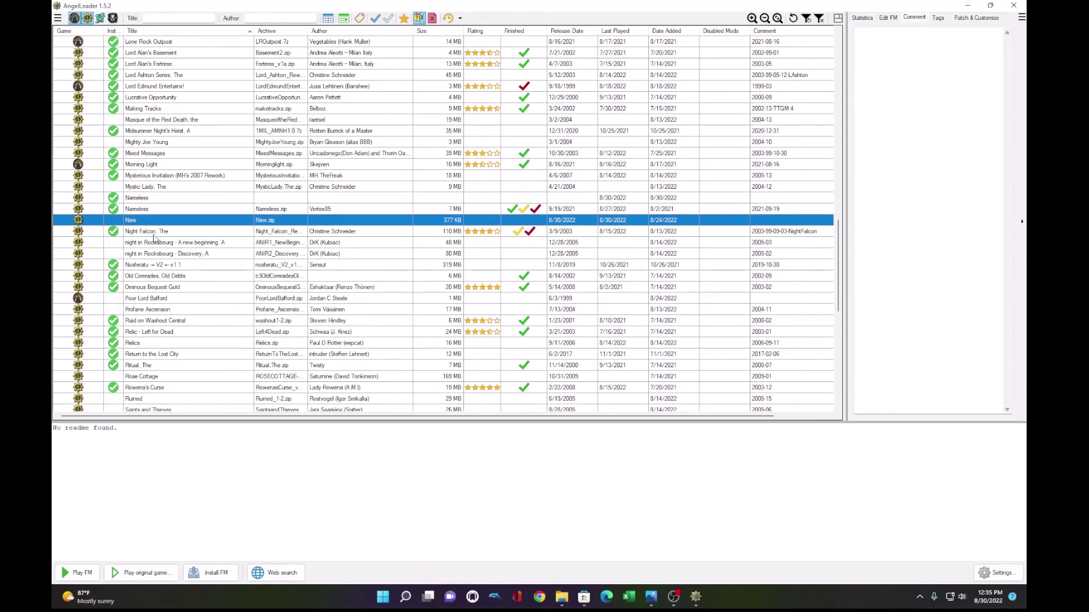
click(79, 573)
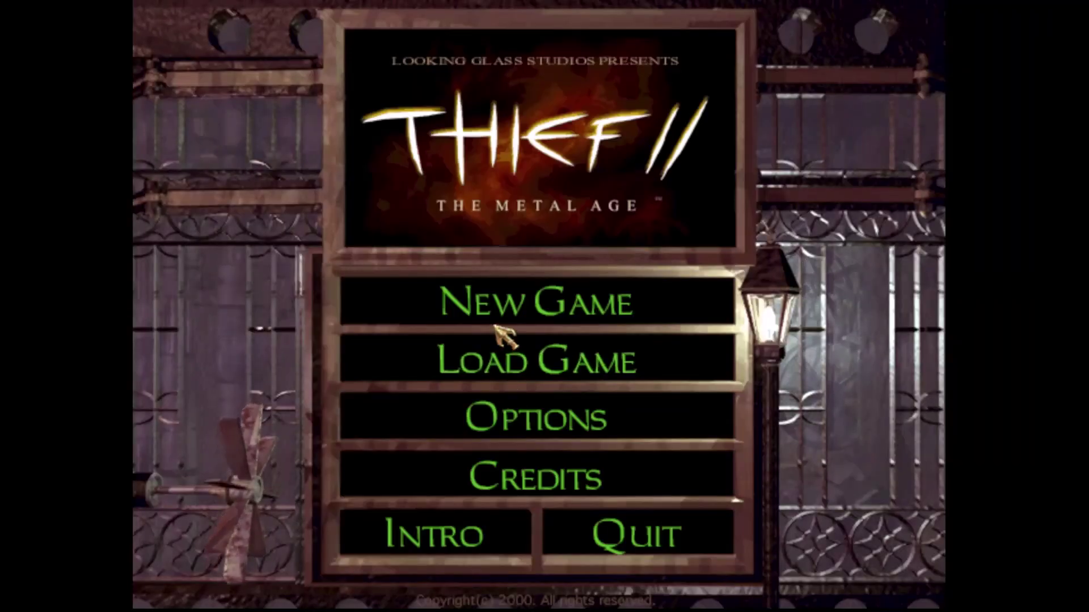
Step: Start a new game of the New mission on Normal difficulty
click(503, 302)
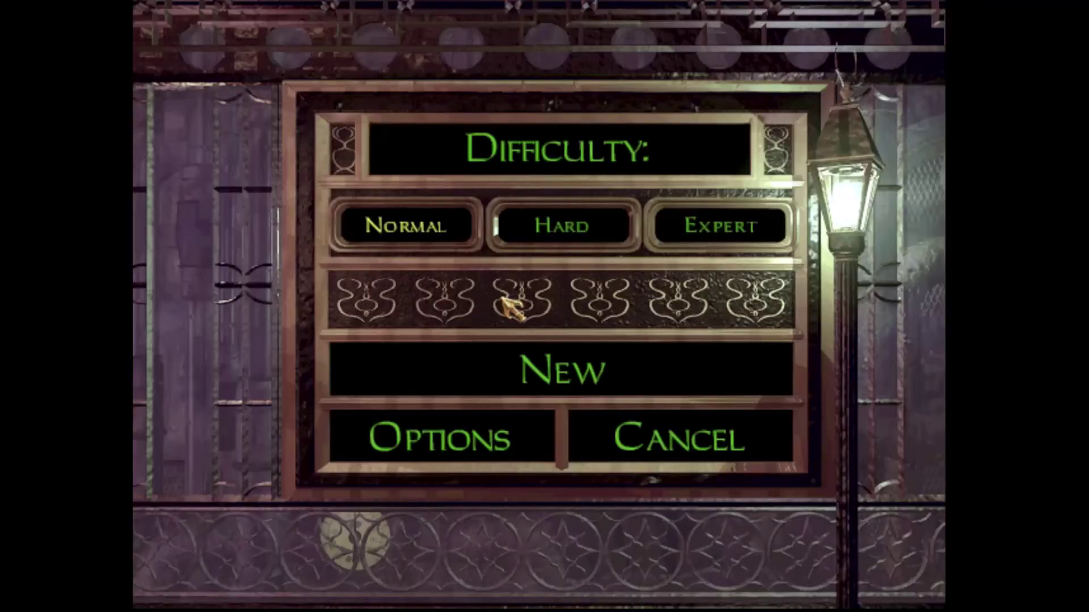
click(558, 379)
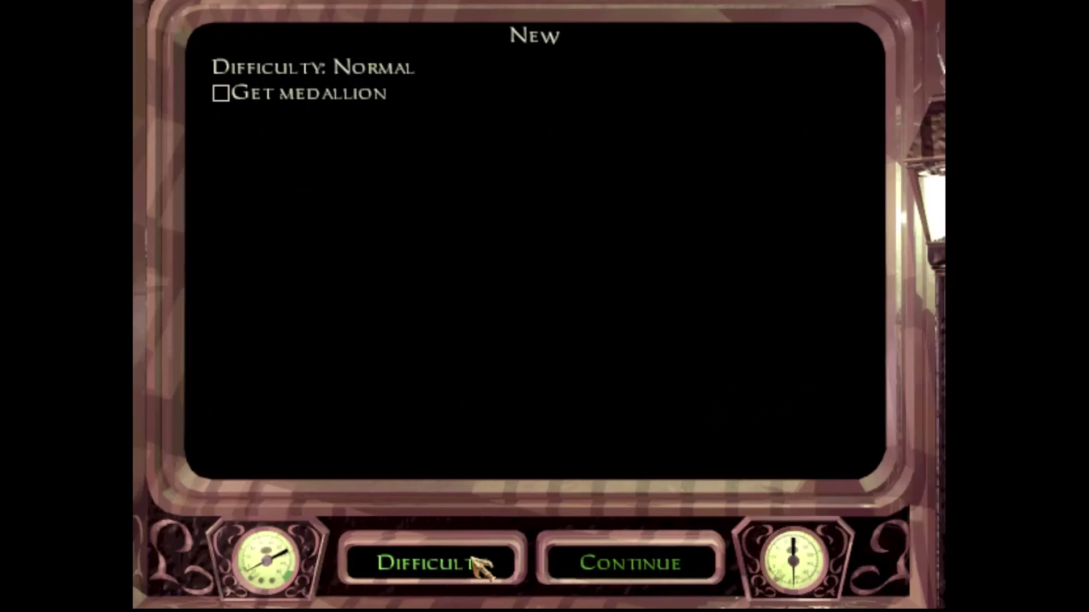
click(452, 573)
click(453, 574)
click(454, 574)
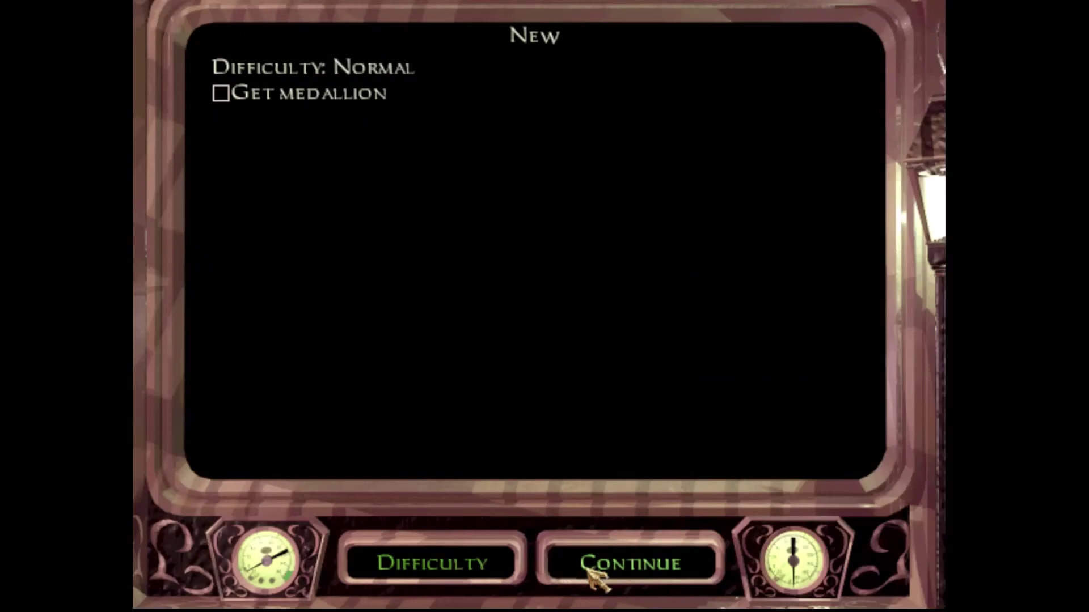
click(592, 575)
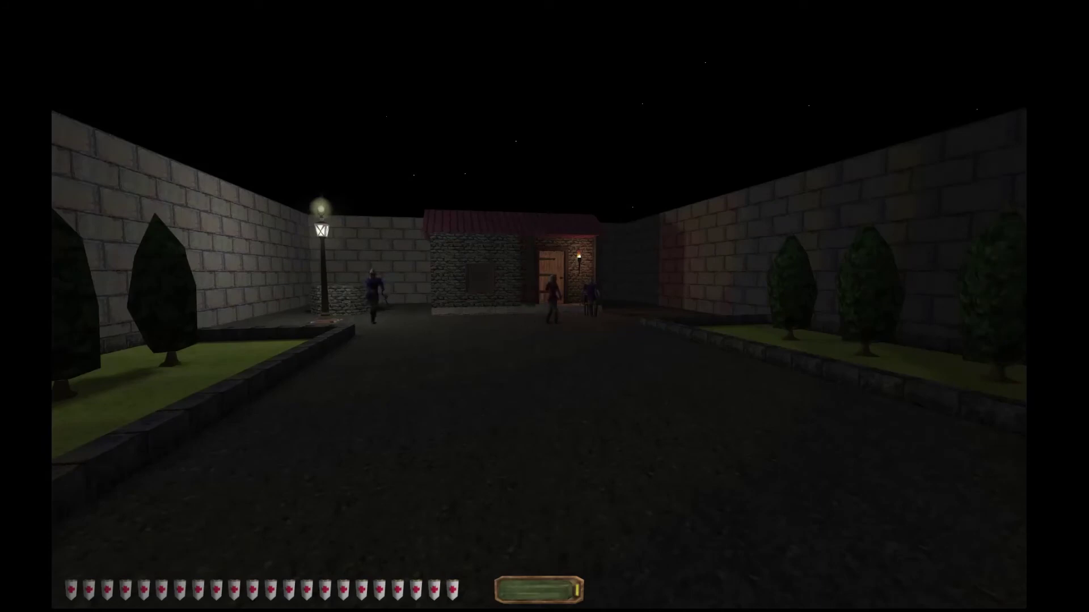
Step: Quit the mission and exit Thief II back to AngelLoader
key(Escape)
click(457, 498)
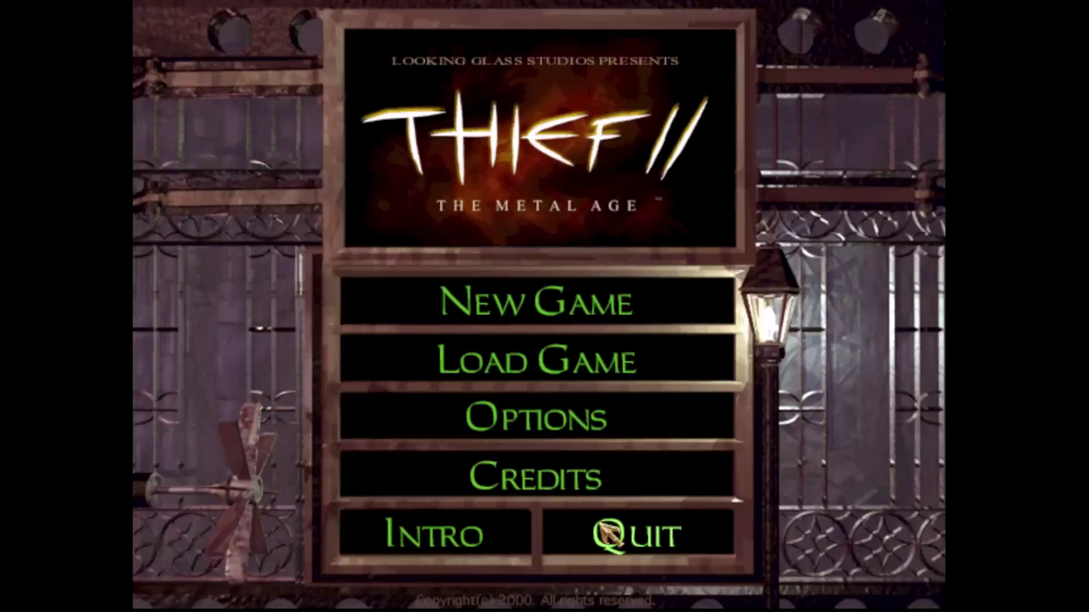
click(635, 533)
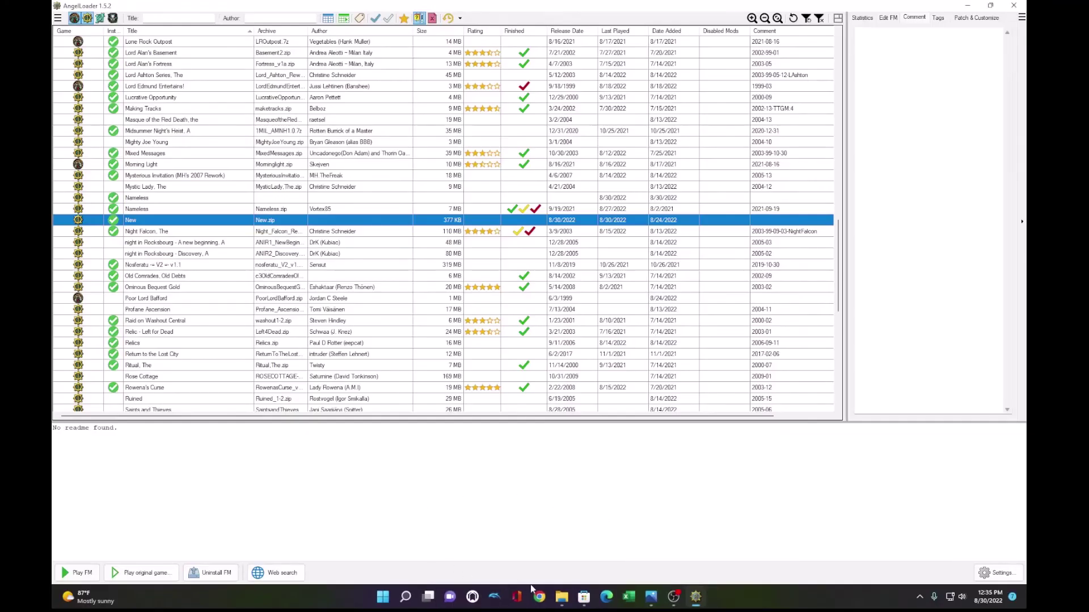
Step: Bring the File Explorer window forward and browse the Thief2 FMs folder
mouse_move(562, 596)
click(567, 556)
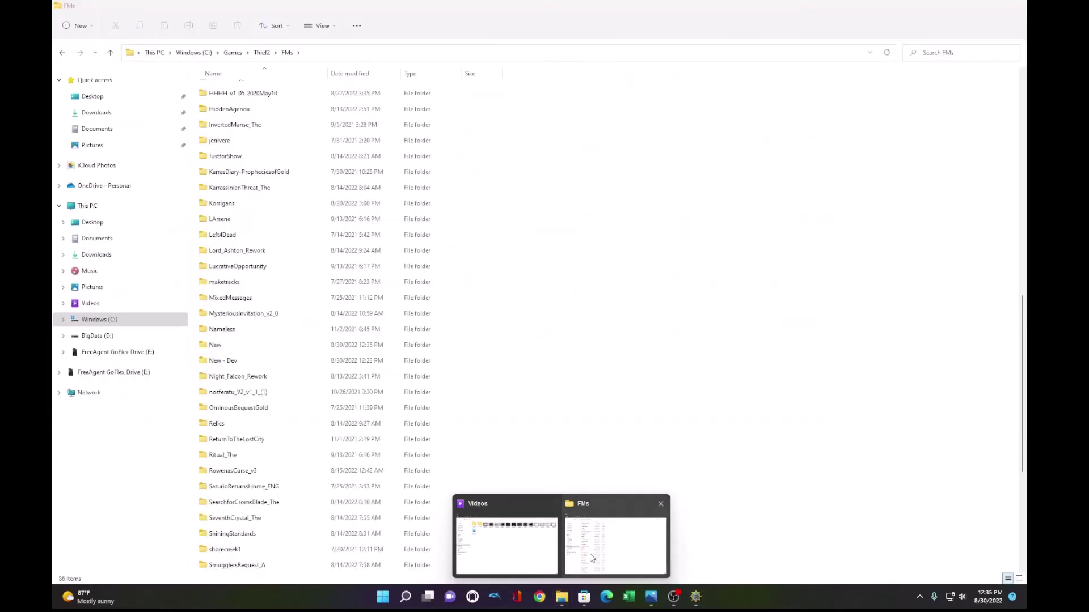
click(66, 56)
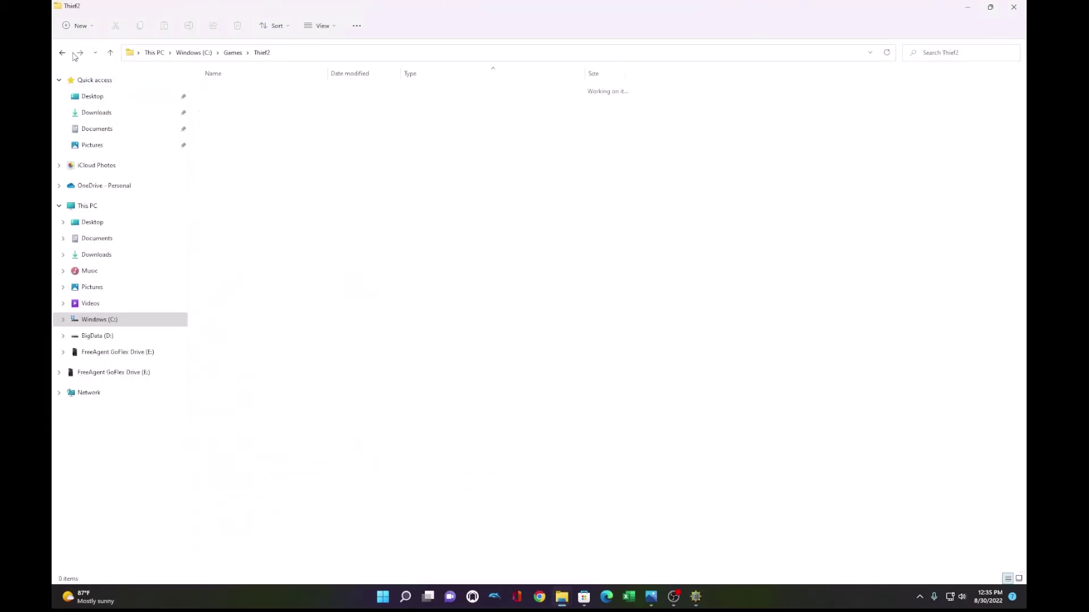
click(80, 53)
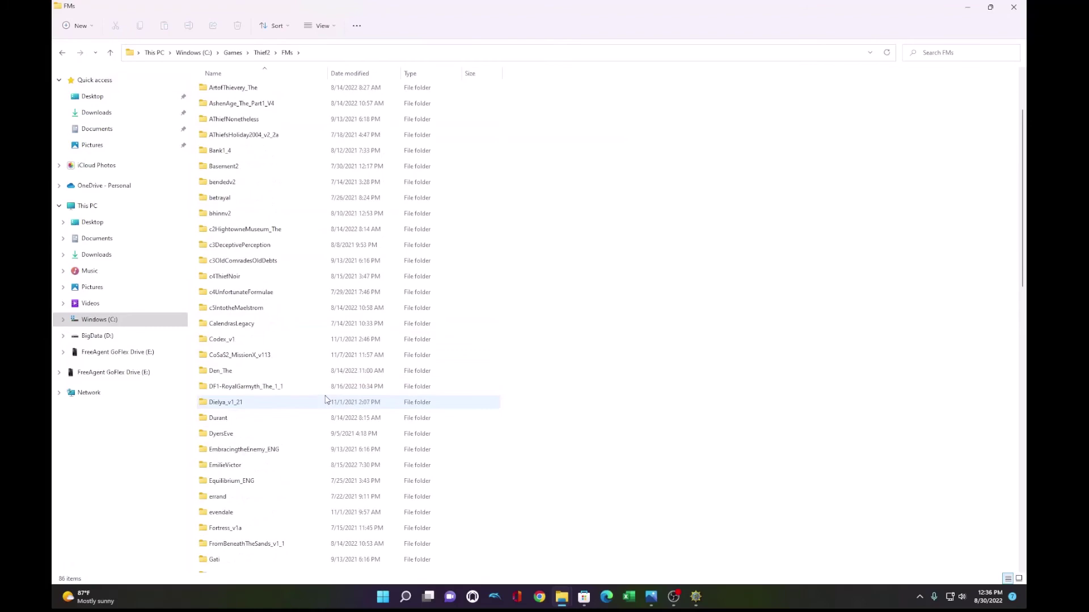
scroll(327, 400, down, 10)
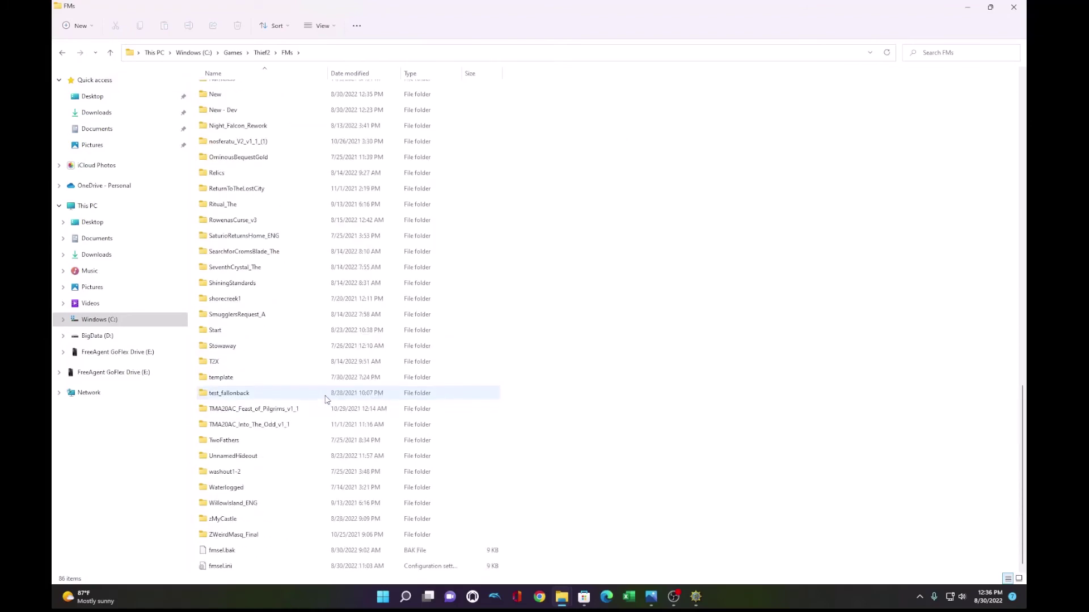
scroll(327, 400, up, 4)
Step: Open the installed New folder and inspect miss17.mis, New.gam, startmis.sav and fmsel.inf
click(218, 326)
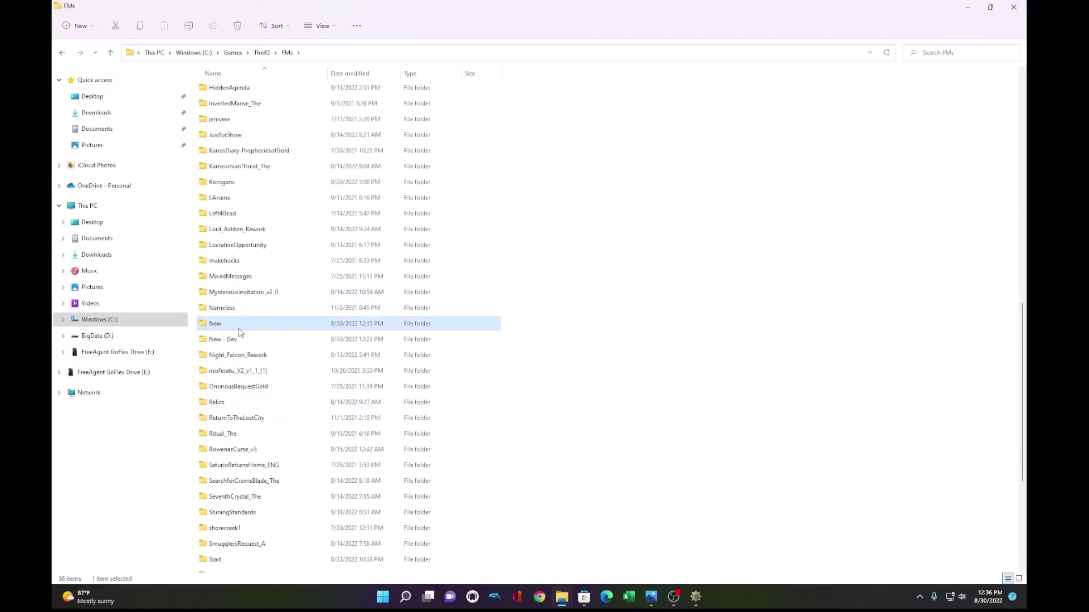
double_click(211, 328)
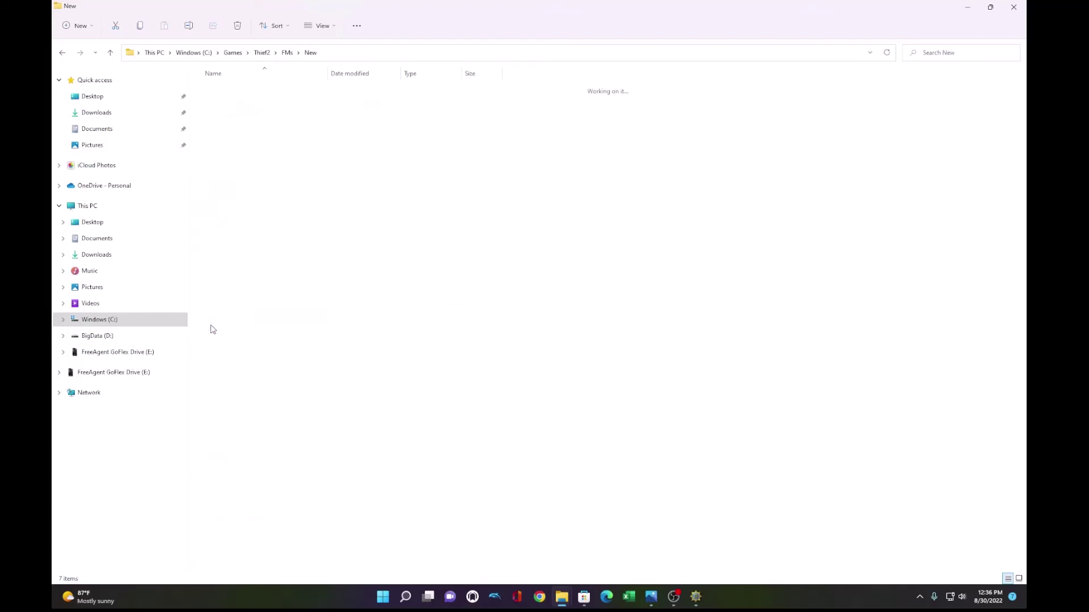
click(227, 153)
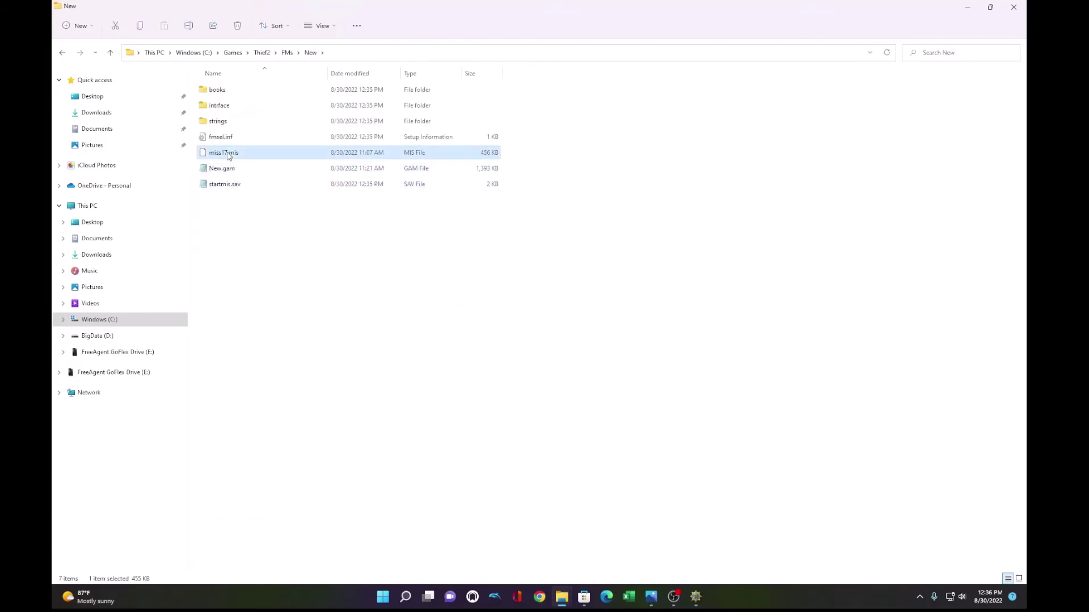
click(227, 174)
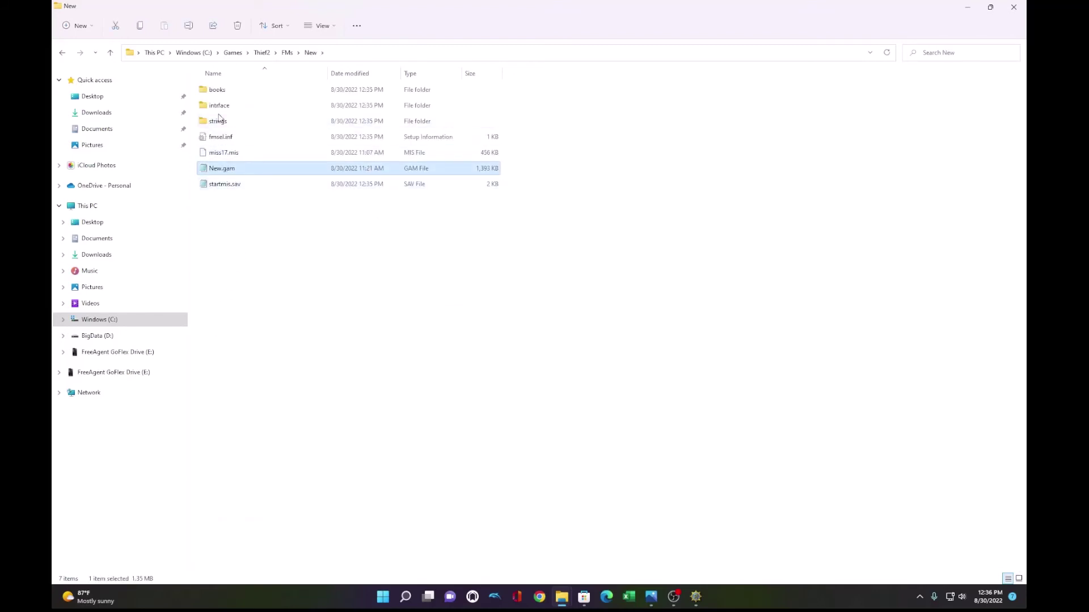
click(228, 189)
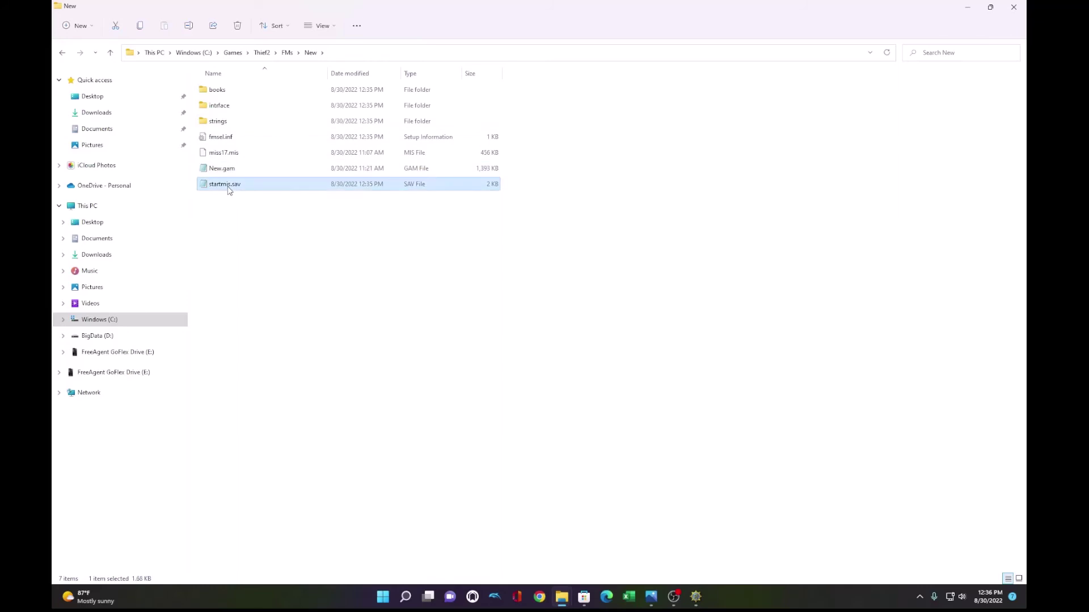
click(216, 141)
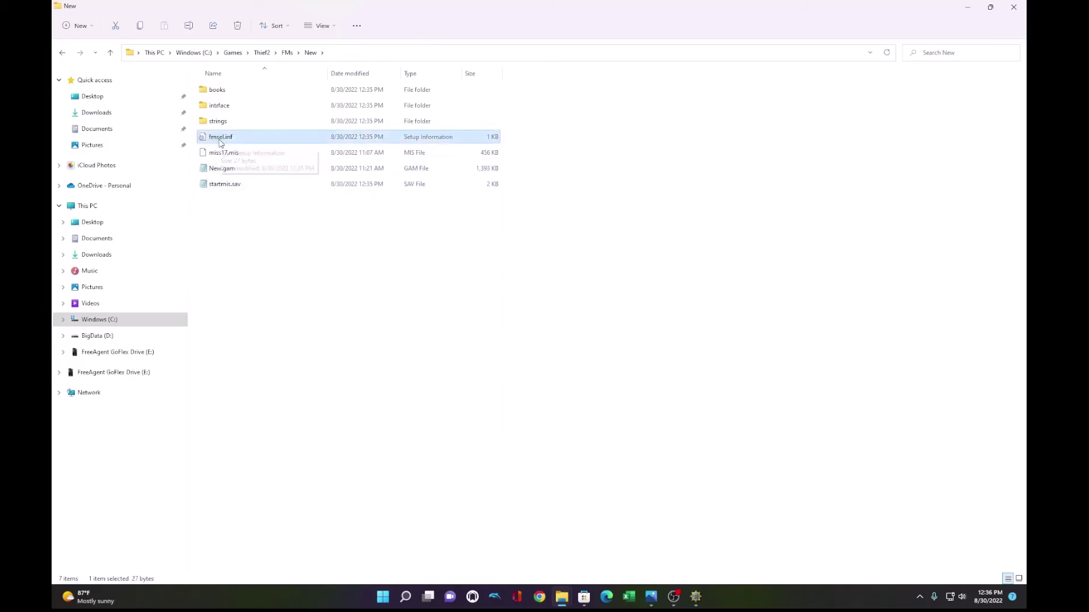
Step: Look through the New - Dev folder, then reopen the installed New folder
click(62, 52)
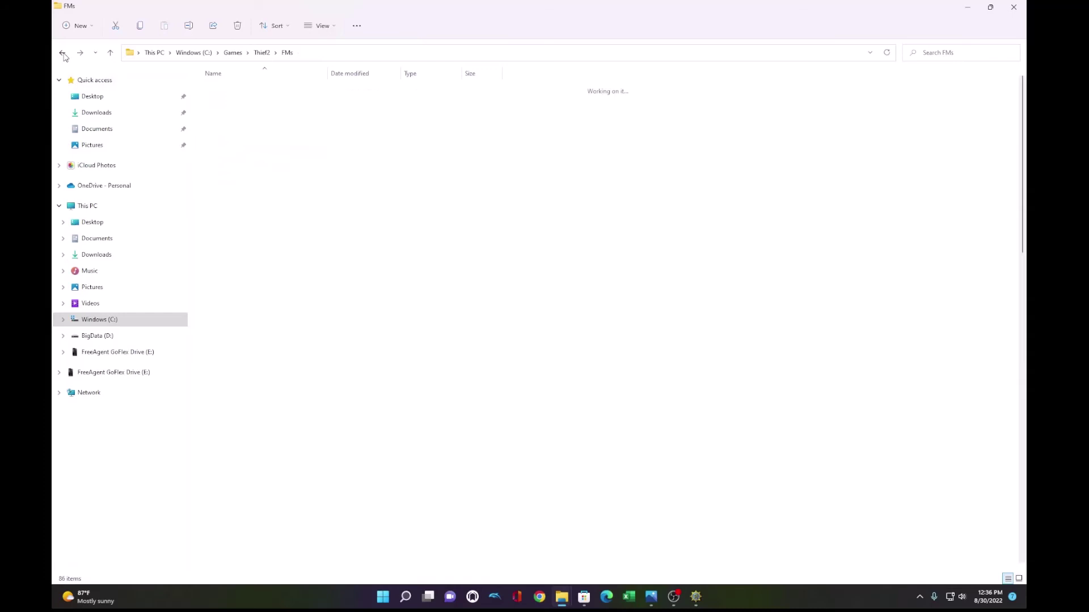
scroll(291, 391, down, 2)
double_click(209, 485)
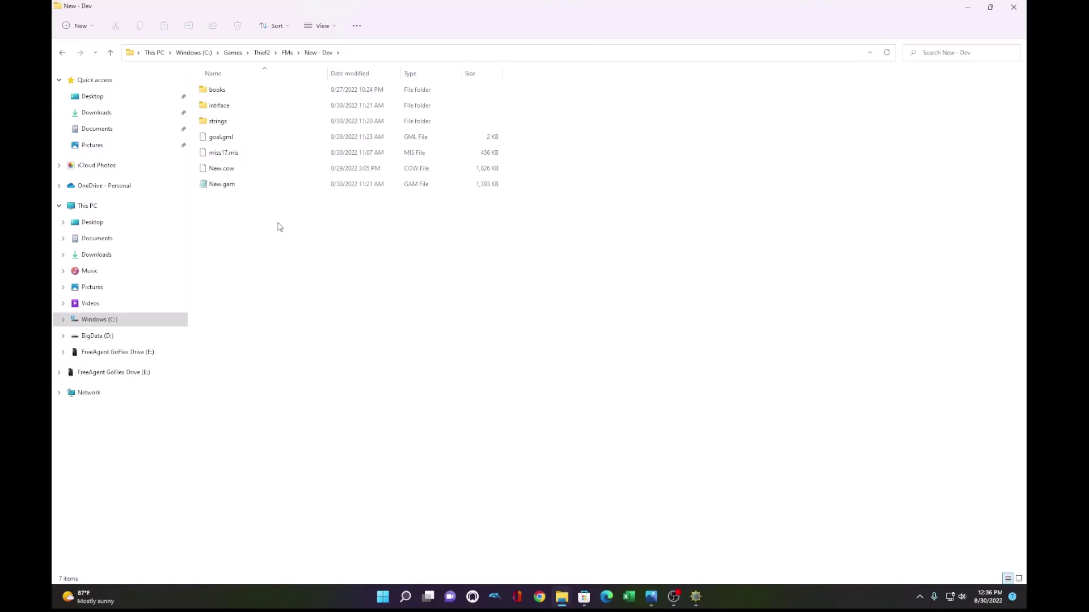
click(62, 53)
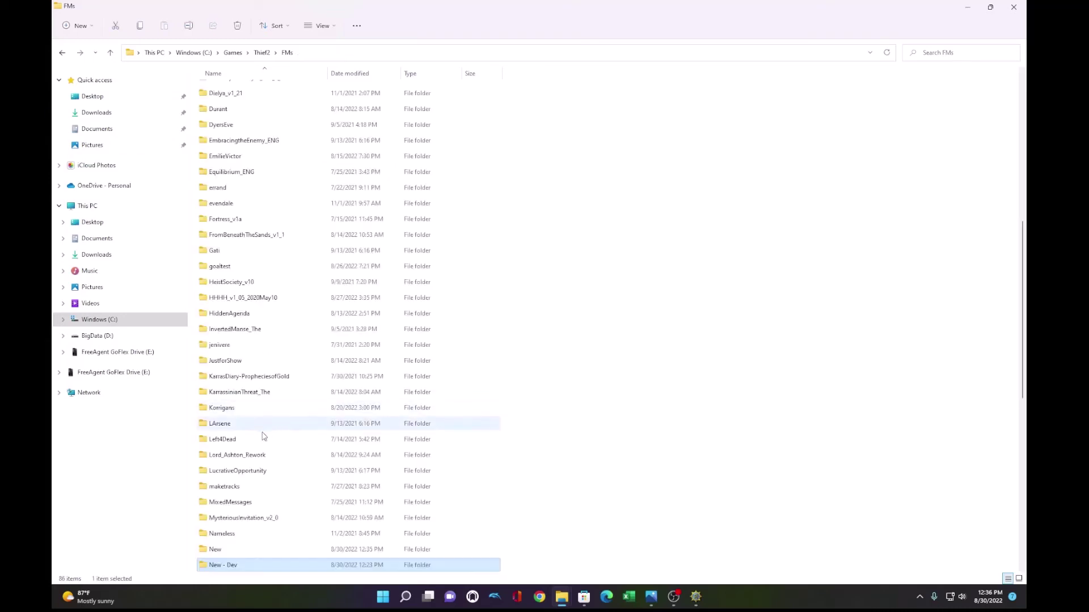
double_click(223, 553)
mouse_move(682, 590)
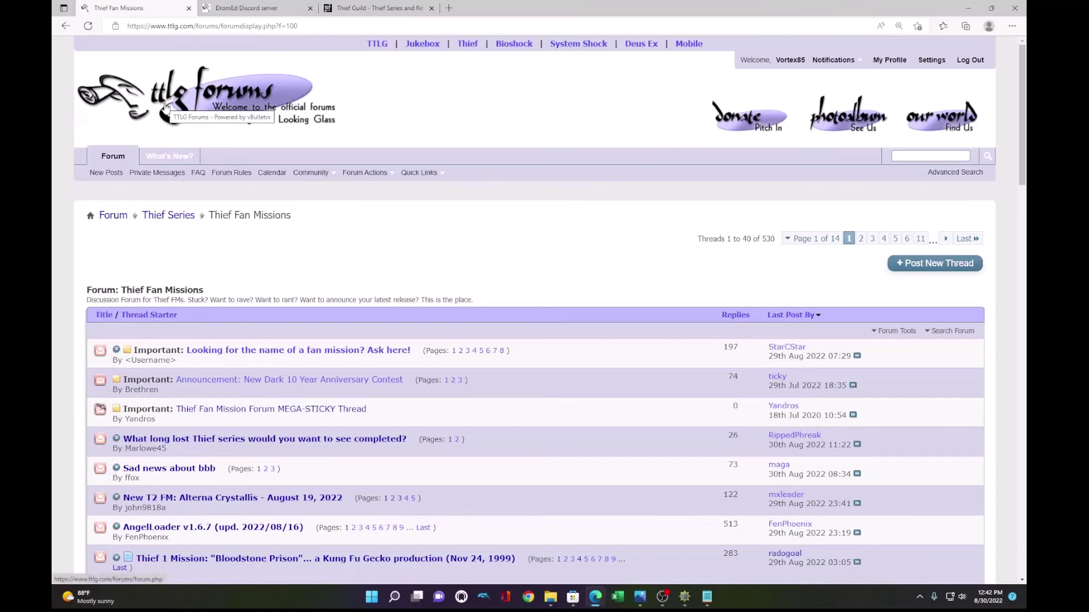
Step: Scroll the Thief Fan Missions board and highlight its forum title
scroll(365, 212, down, 2)
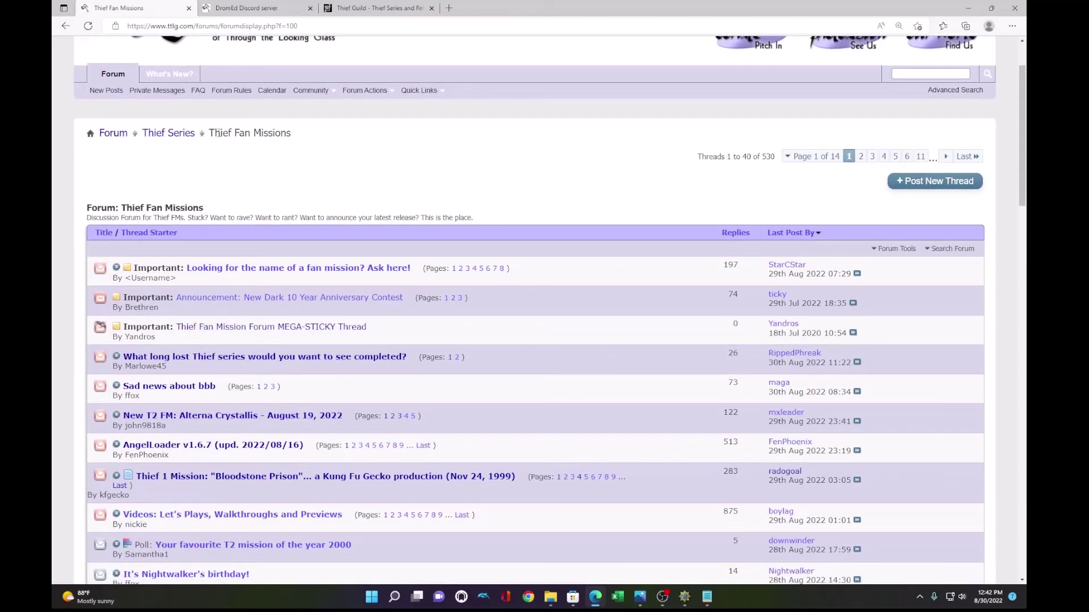
drag(210, 133, 274, 132)
mouse_move(307, 136)
mouse_down()
mouse_move(208, 134)
mouse_move(298, 137)
mouse_up()
click(322, 150)
Step: View the DromEd Discord server thread, highlighting its title, then go to the Thief Guild site
click(253, 8)
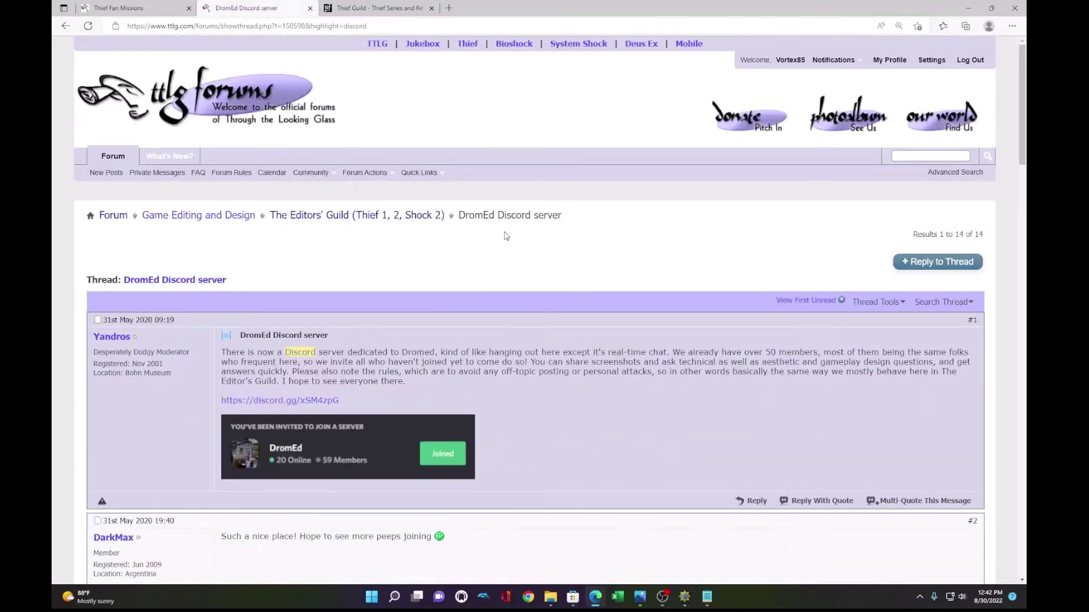
drag(497, 216, 567, 227)
click(569, 275)
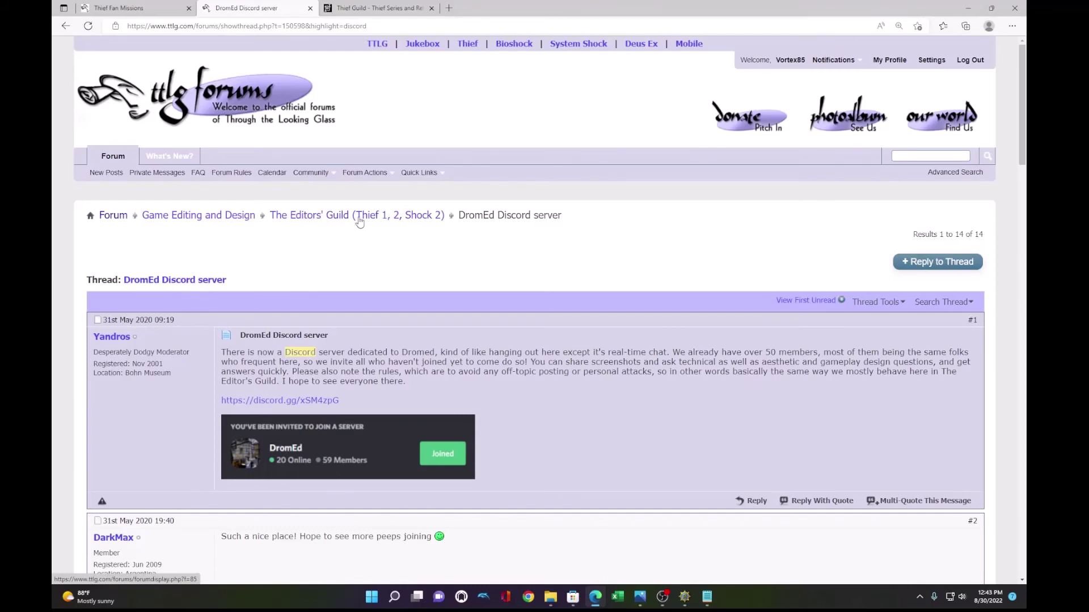
triple_click(462, 220)
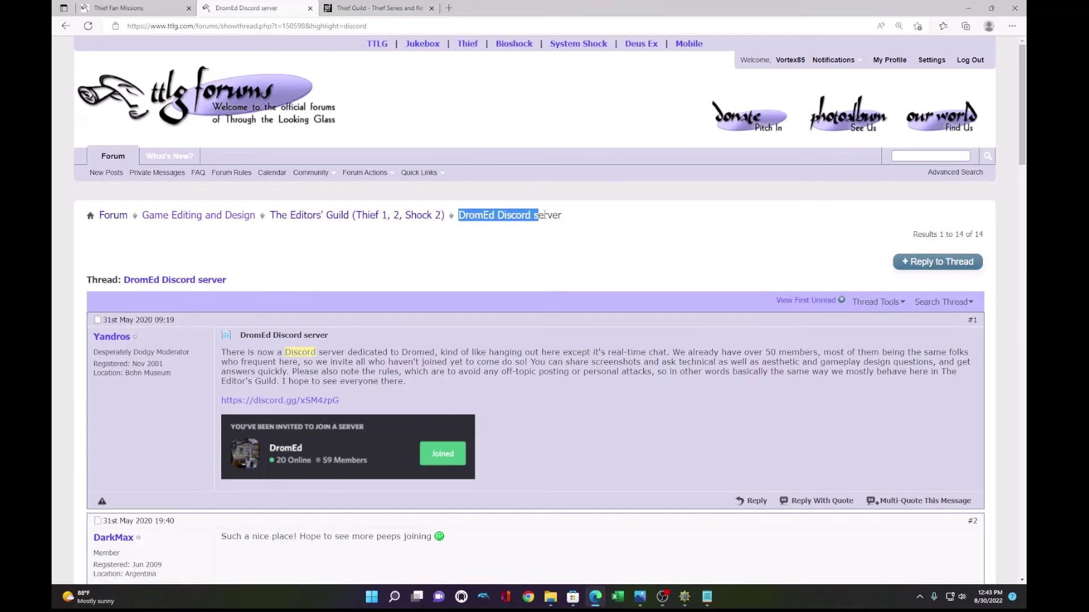
click(595, 217)
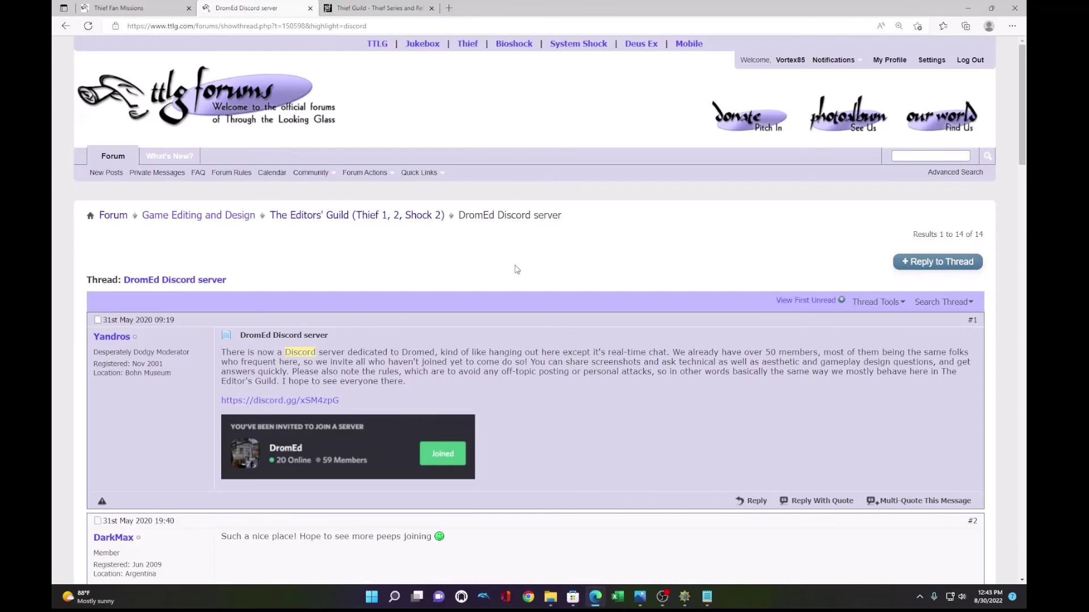
click(367, 7)
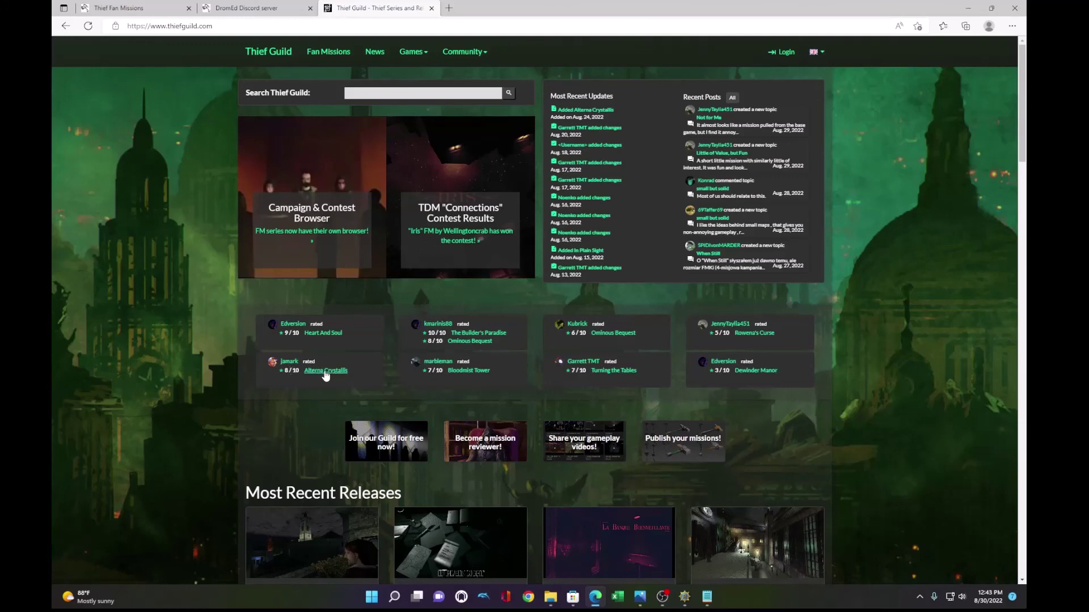
Step: Briefly show the New folder window, hide it, and return to the Thief Fan Missions forum
mouse_move(552, 602)
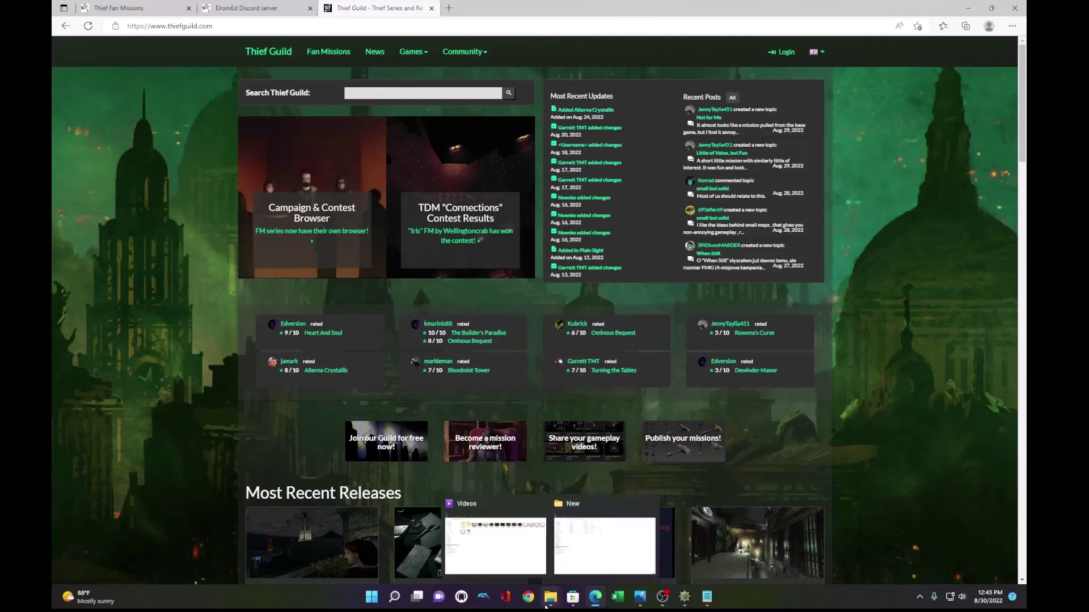
click(556, 499)
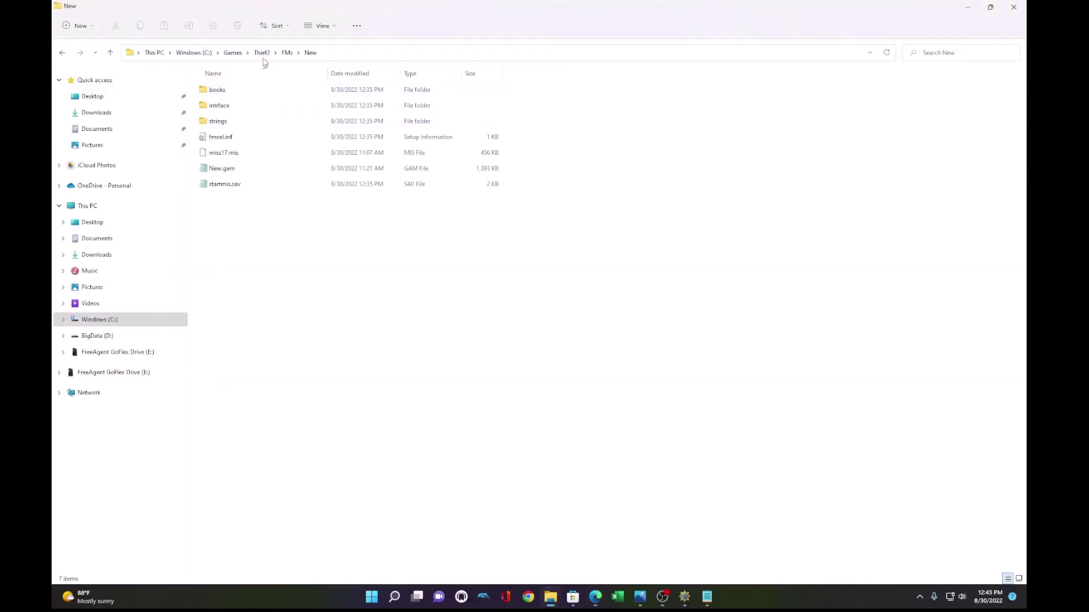
click(968, 7)
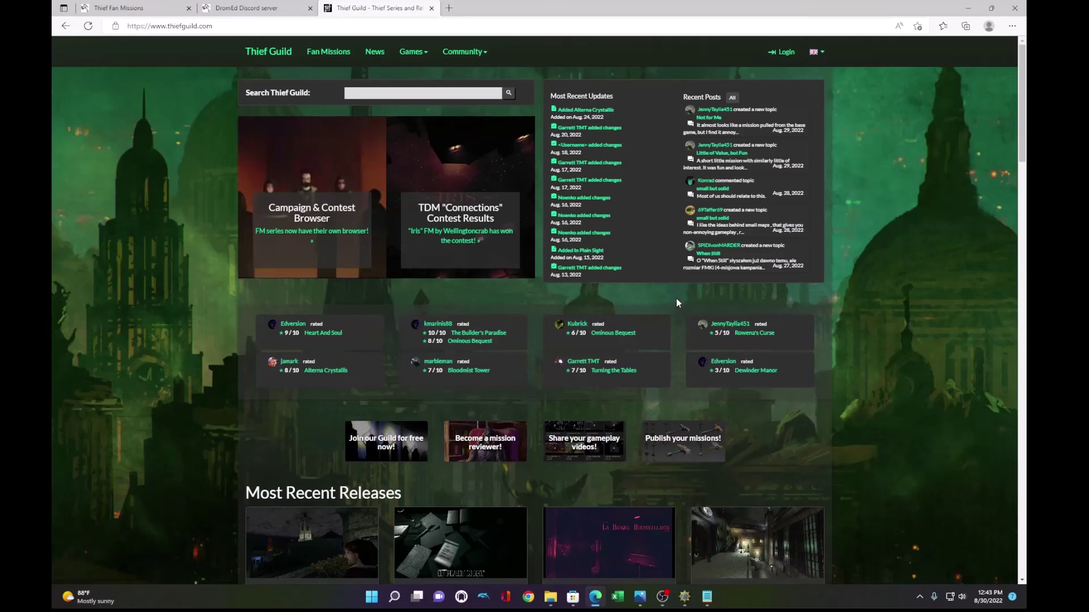
click(110, 8)
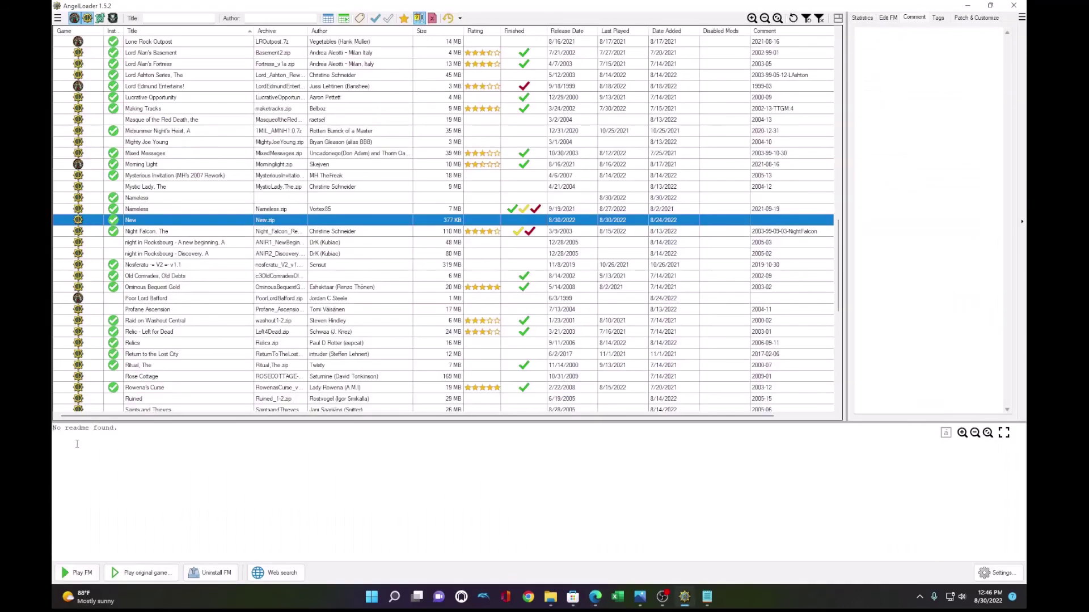
Step: Select the Nameless mission and enlarge the readme pane to read its readme
drag(54, 429, 132, 431)
click(167, 212)
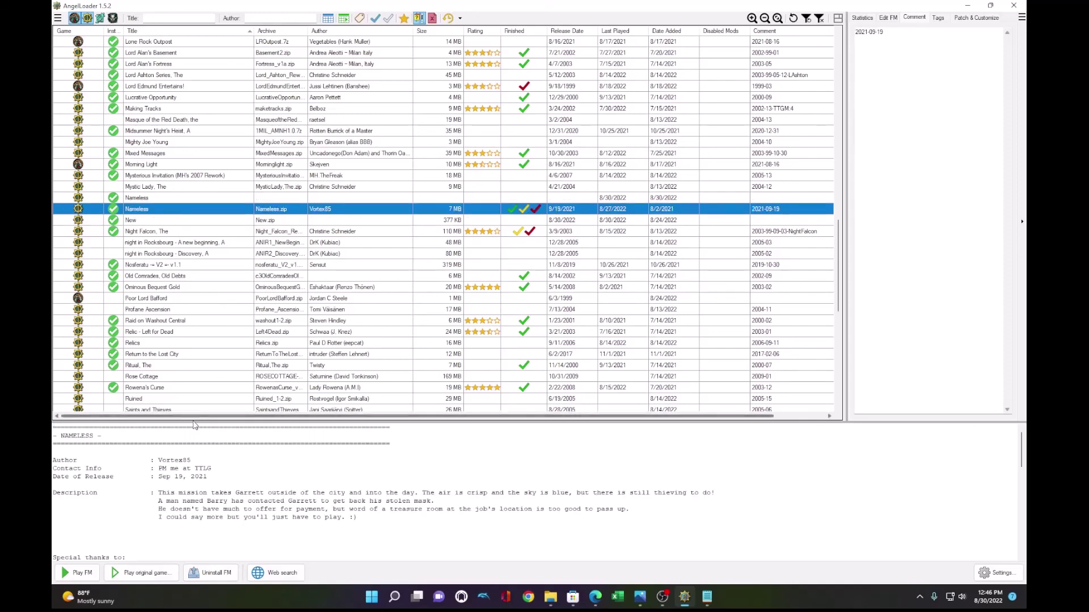
drag(193, 423, 194, 266)
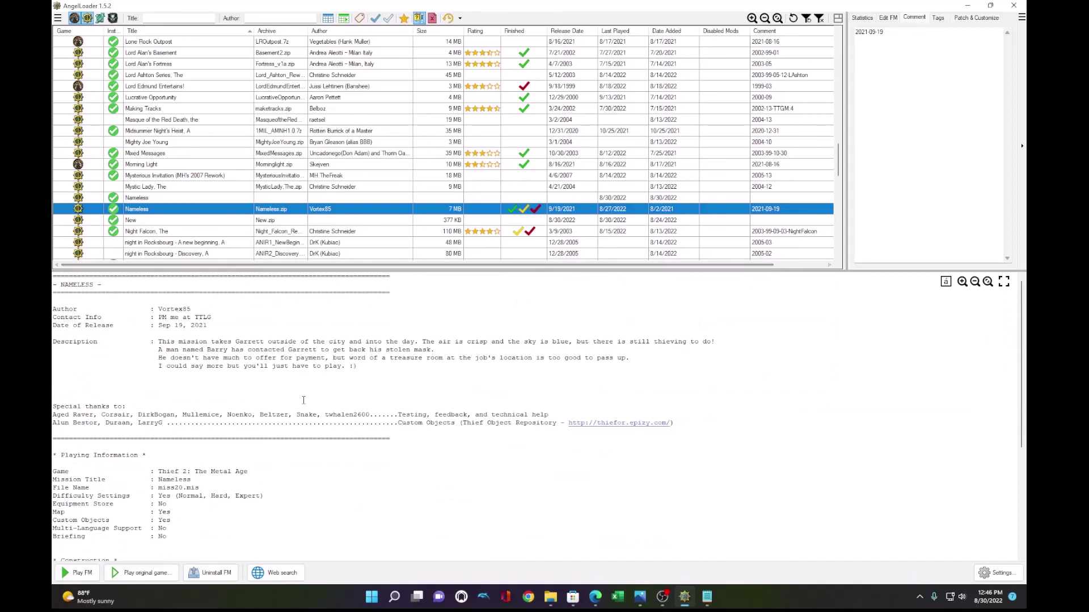
drag(54, 424, 329, 464)
scroll(334, 470, down, 2)
scroll(335, 476, up, 1)
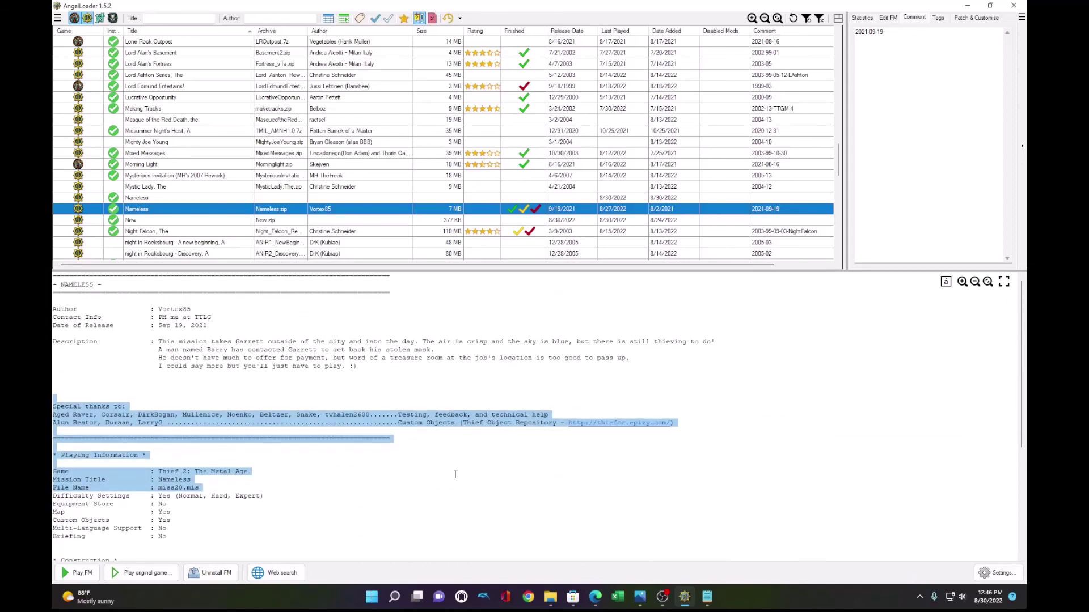
click(551, 596)
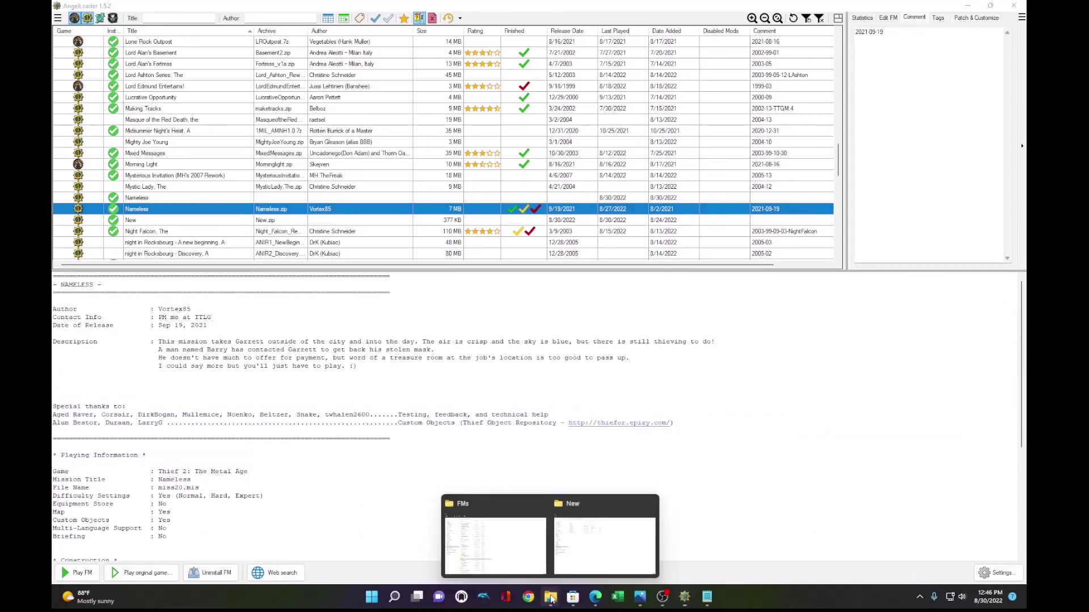
Step: Navigate from the New folder up to FMs and open the Nameless mission folder
click(599, 548)
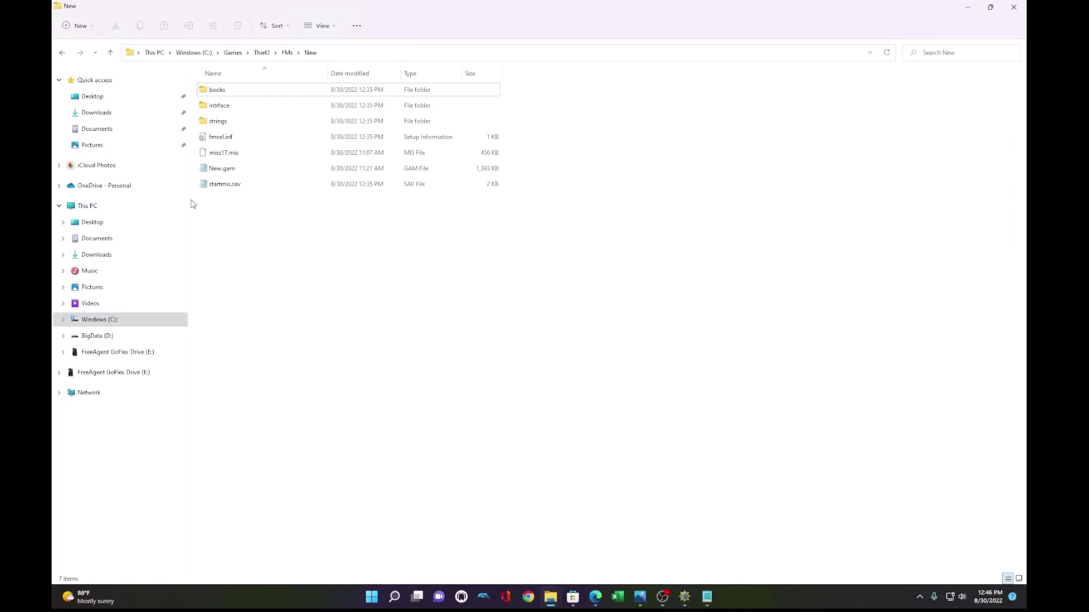
click(287, 52)
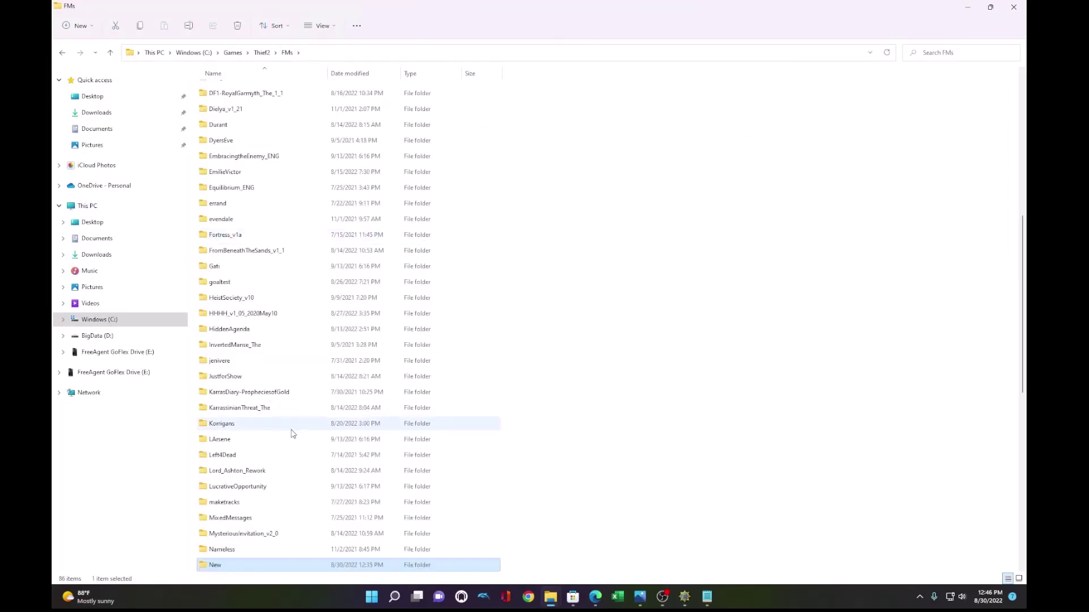
scroll(290, 428, down, 4)
double_click(223, 363)
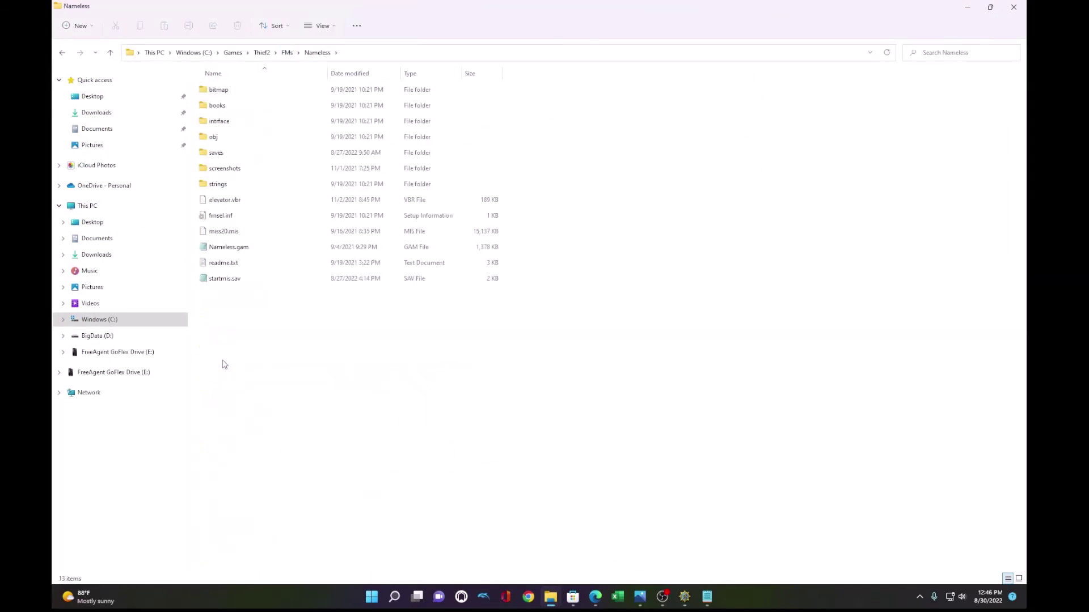
Step: Read through the Nameless readme.txt in Notepad, then close it
double_click(224, 263)
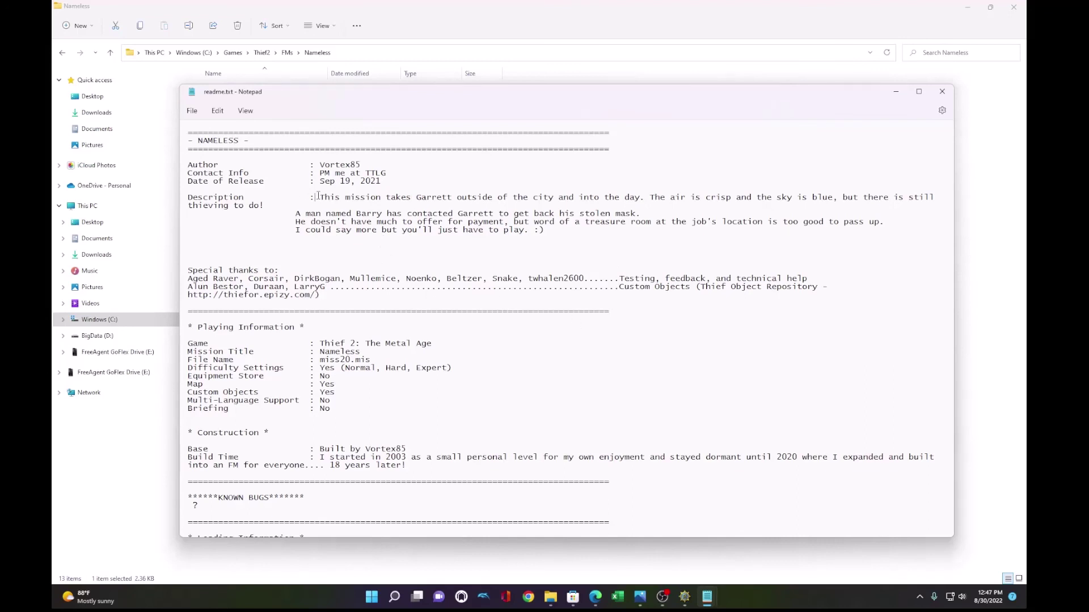
drag(317, 197, 533, 221)
scroll(457, 370, down, 4)
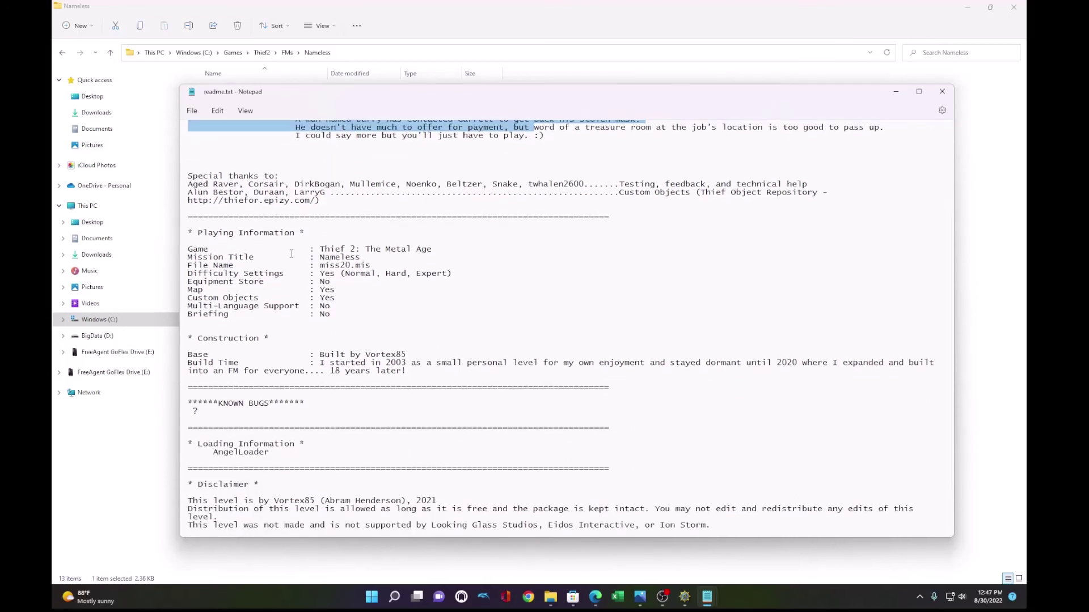
click(346, 257)
scroll(347, 258, up, 4)
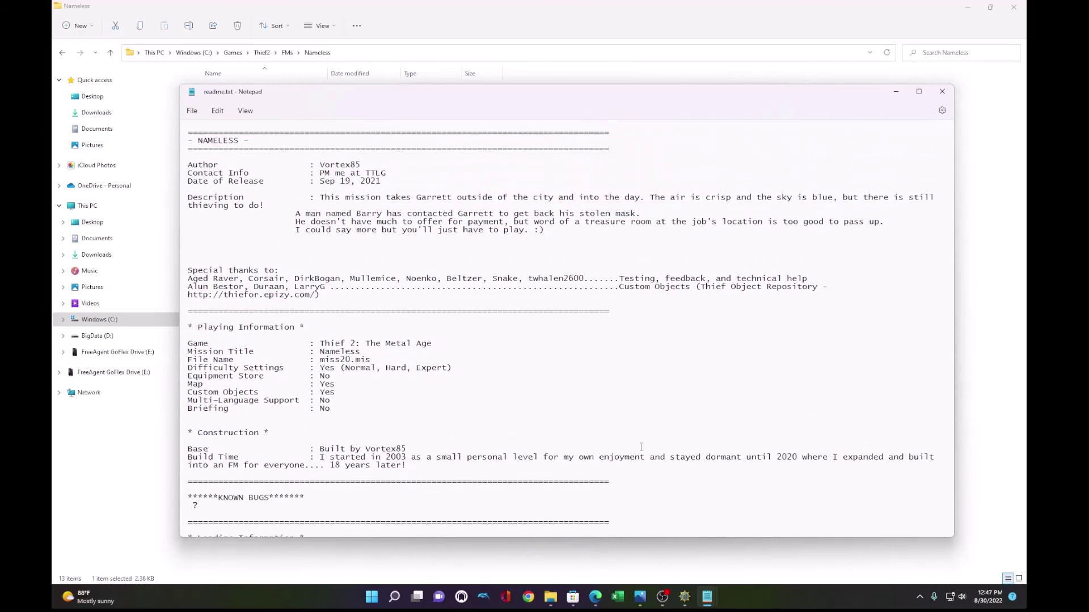
click(941, 91)
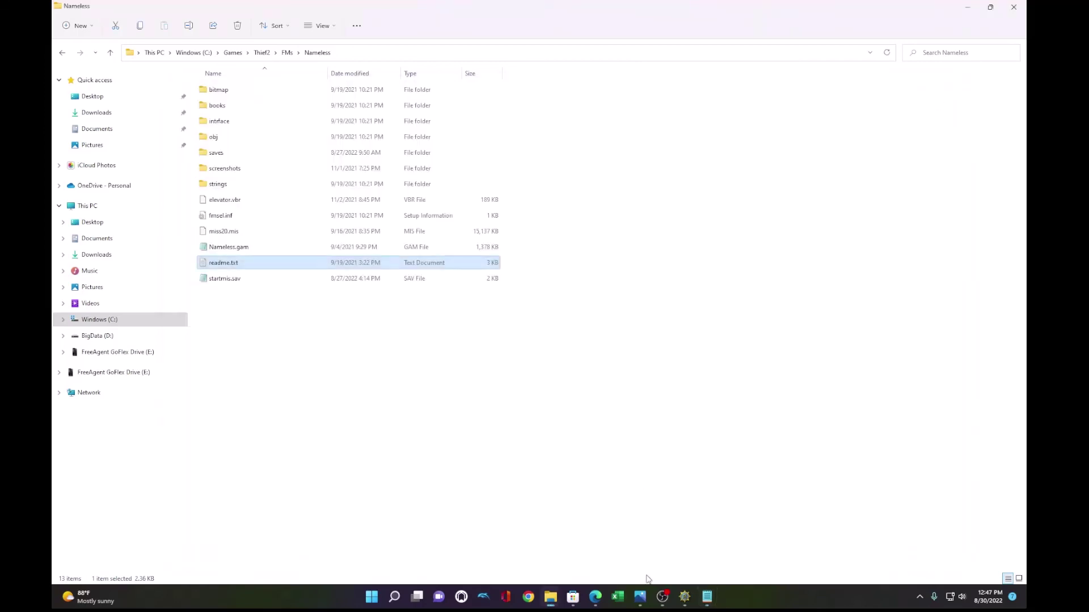
Step: Return to AngelLoader and scroll through the Nameless readme's description and Playing Information
click(684, 598)
click(328, 463)
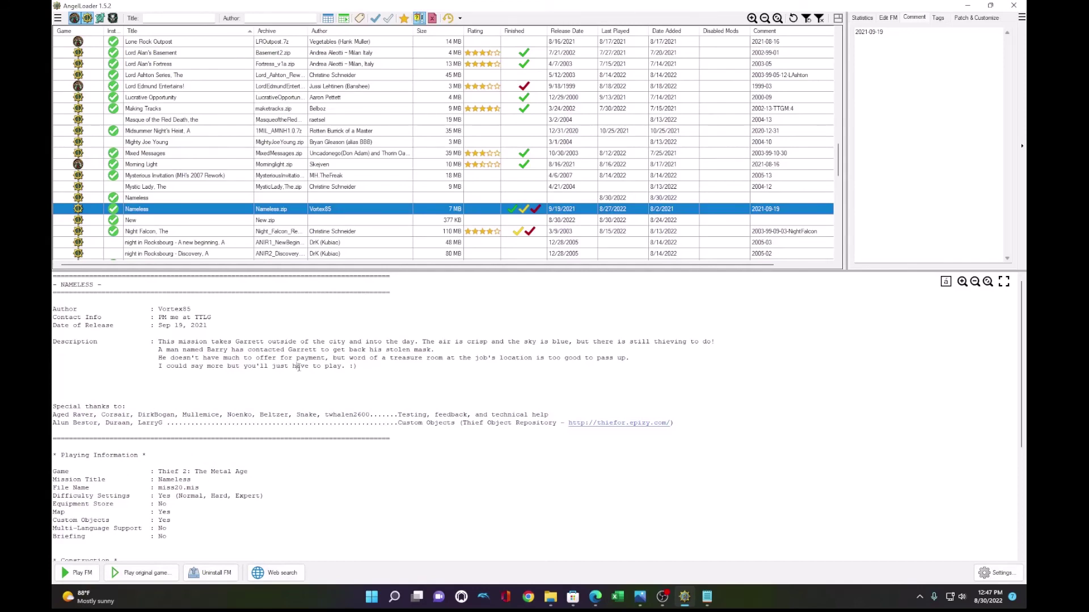
scroll(297, 379, down, 7)
scroll(175, 366, up, 8)
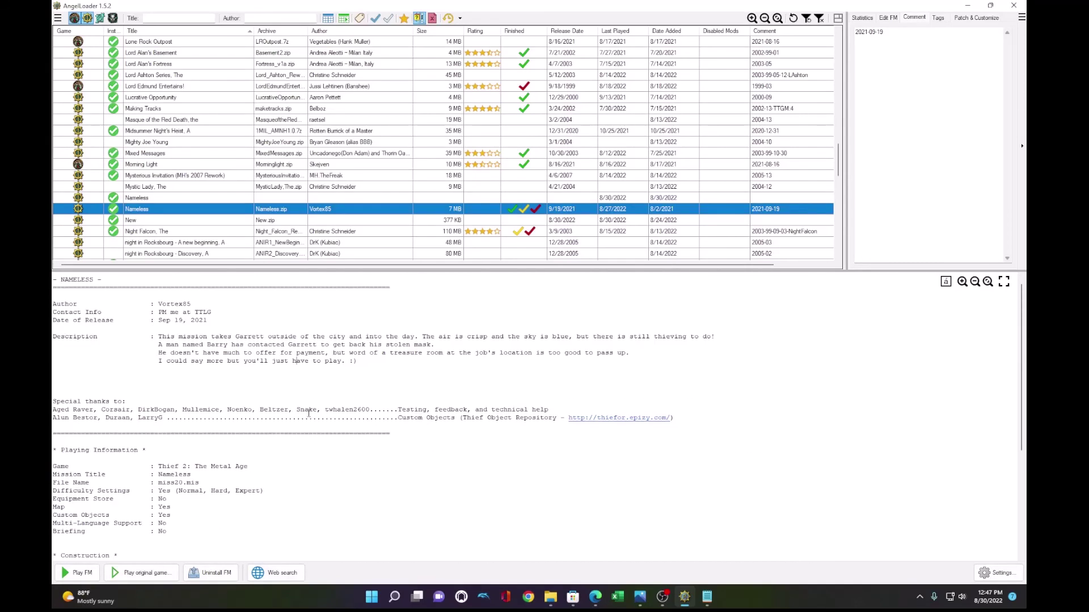